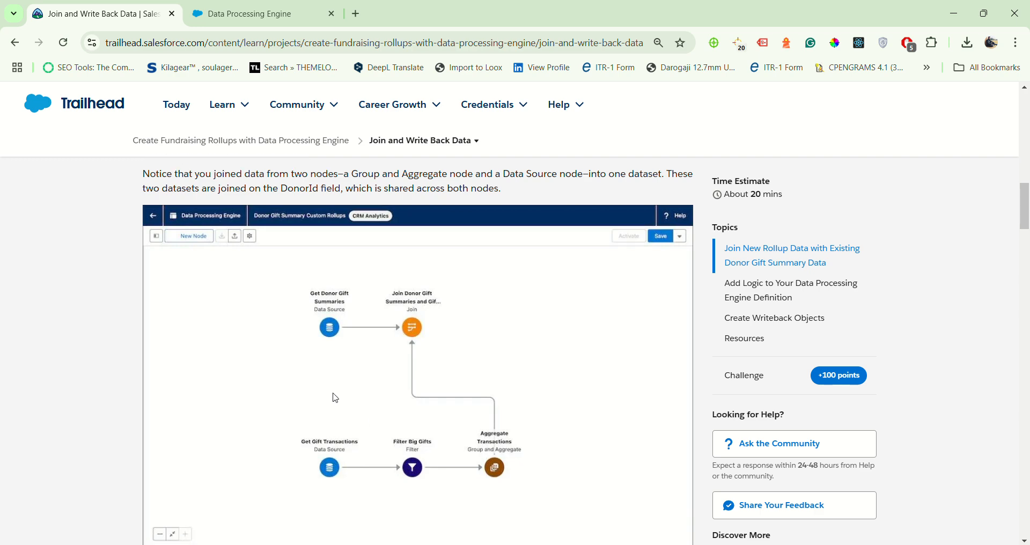
Following the Trailhead instructions, start a new node in the Donor Gift Summary Custom Rollups definition with the node type Data Source
scroll(375, 371, up, 15)
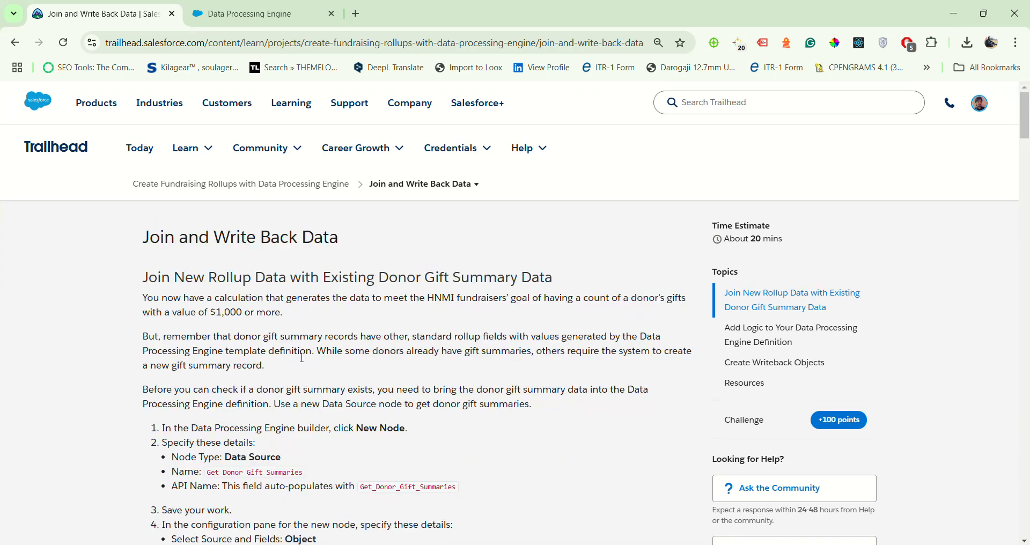
scroll(244, 387, down, 3)
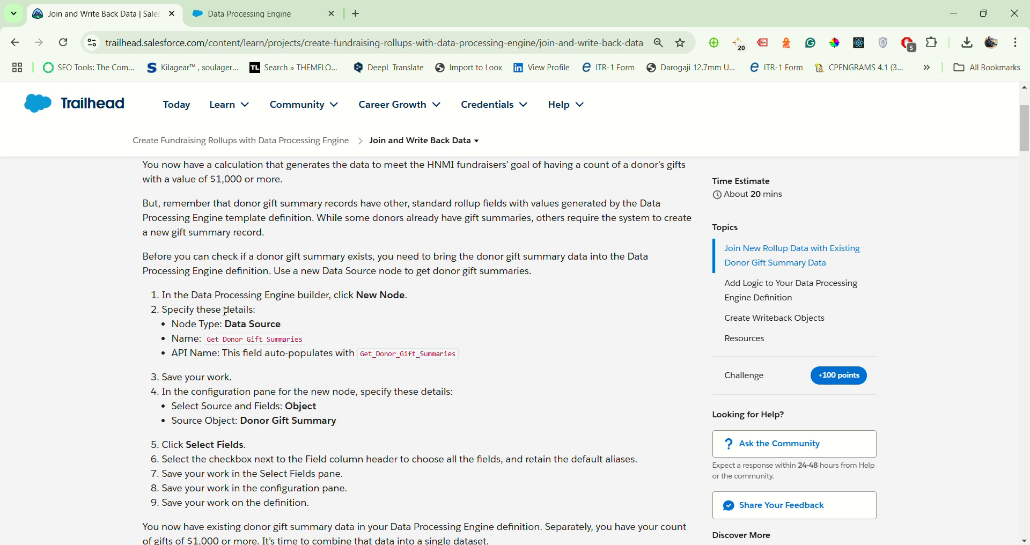
click(273, 13)
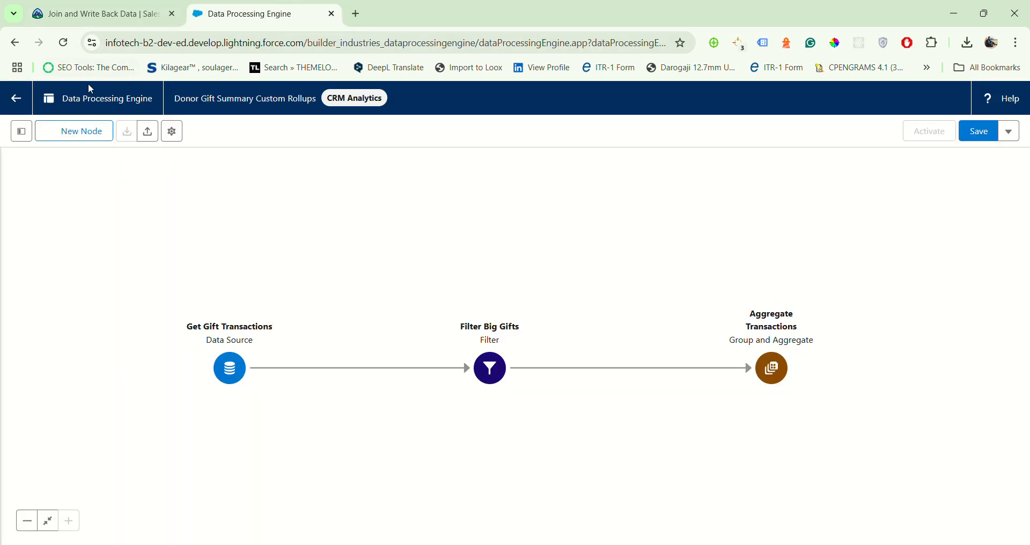
click(102, 14)
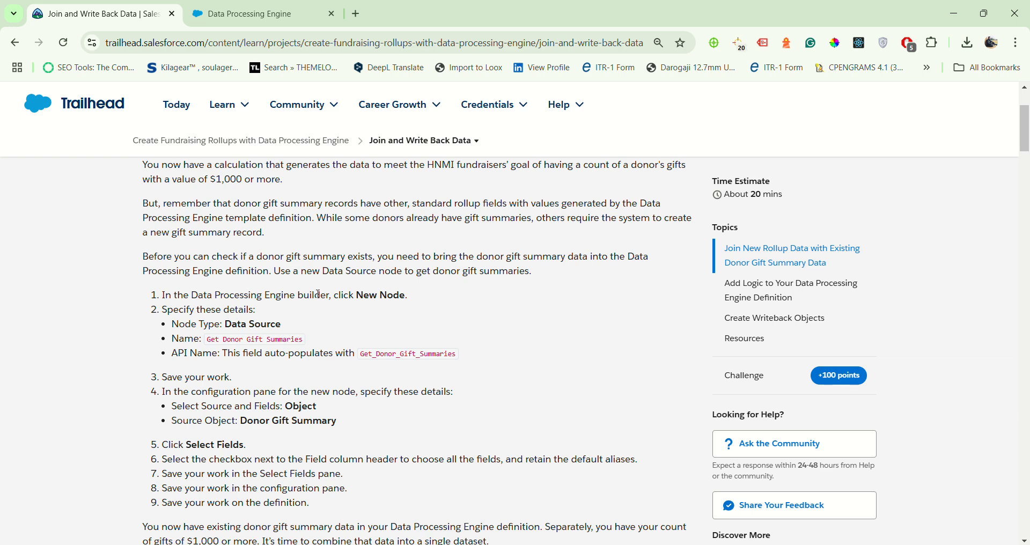
click(271, 14)
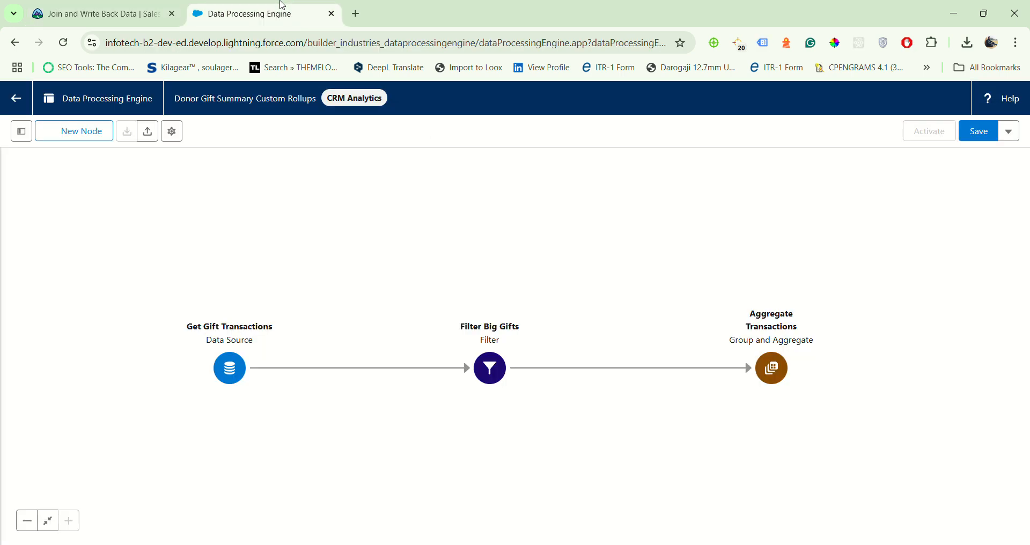
click(80, 131)
click(102, 14)
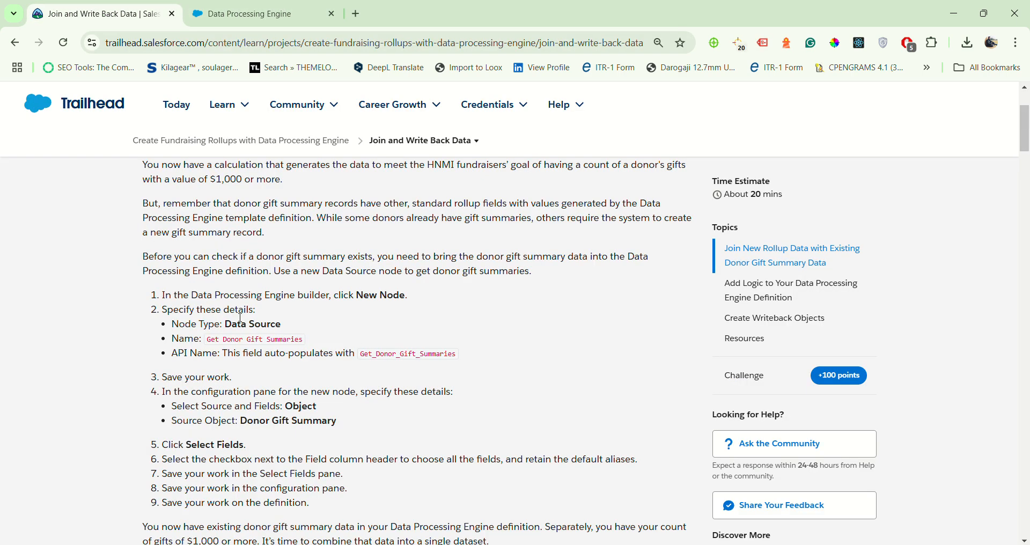
click(262, 14)
click(229, 244)
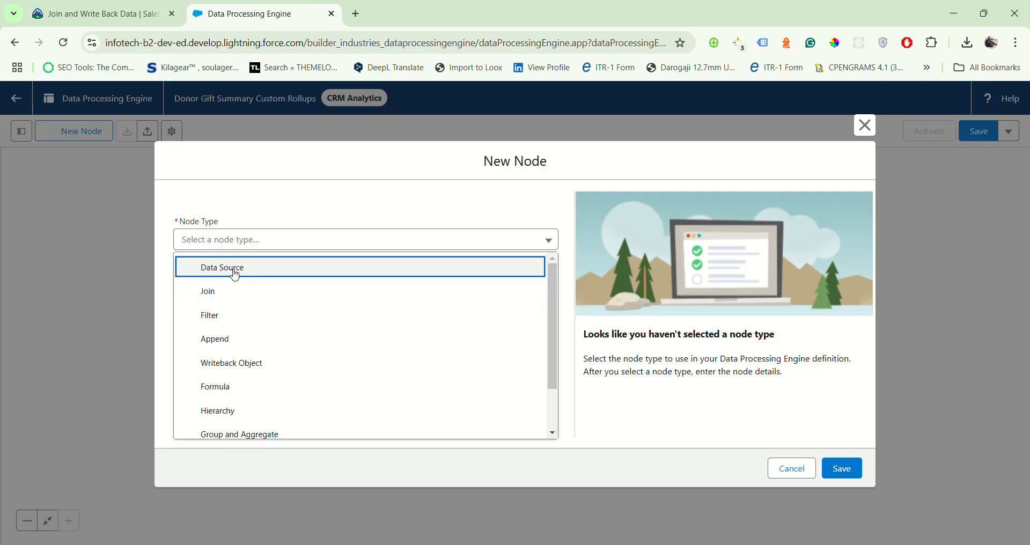
click(230, 268)
Name the new node Get Donor Gift Summaries by copying the name from the Trailhead instructions, and let the API name auto-populate
click(152, 15)
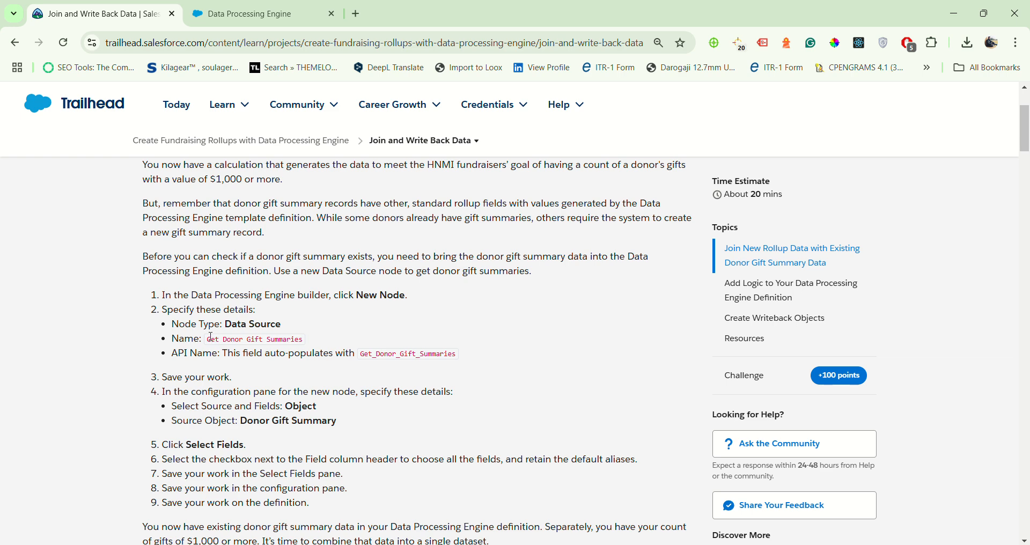
drag(209, 339, 306, 344)
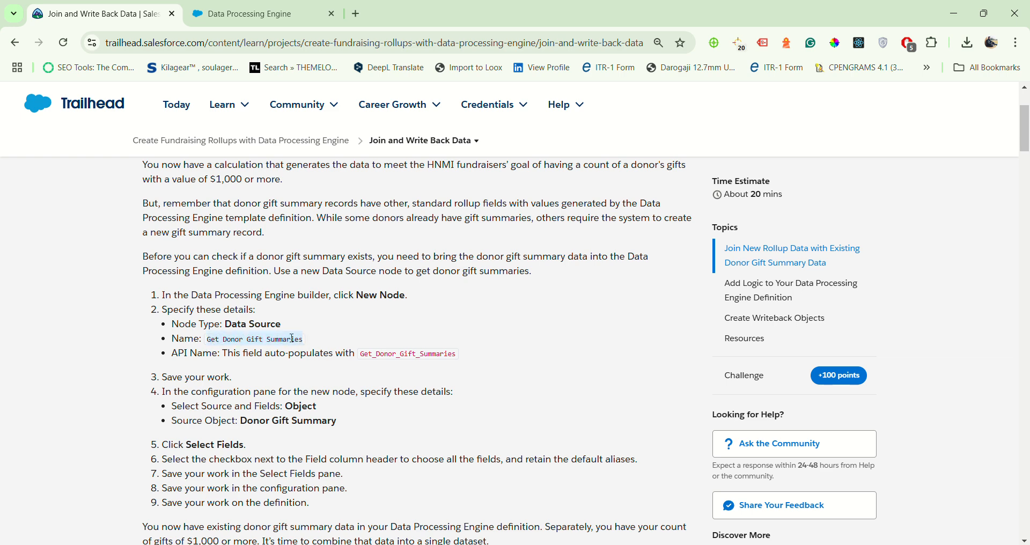
right_click(305, 340)
click(324, 356)
click(263, 14)
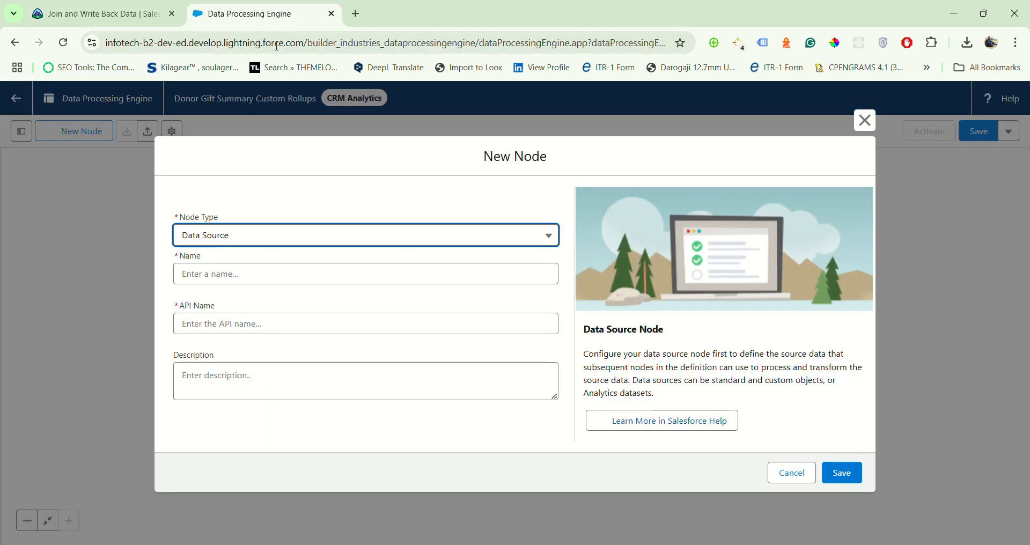
click(246, 272)
right_click(246, 273)
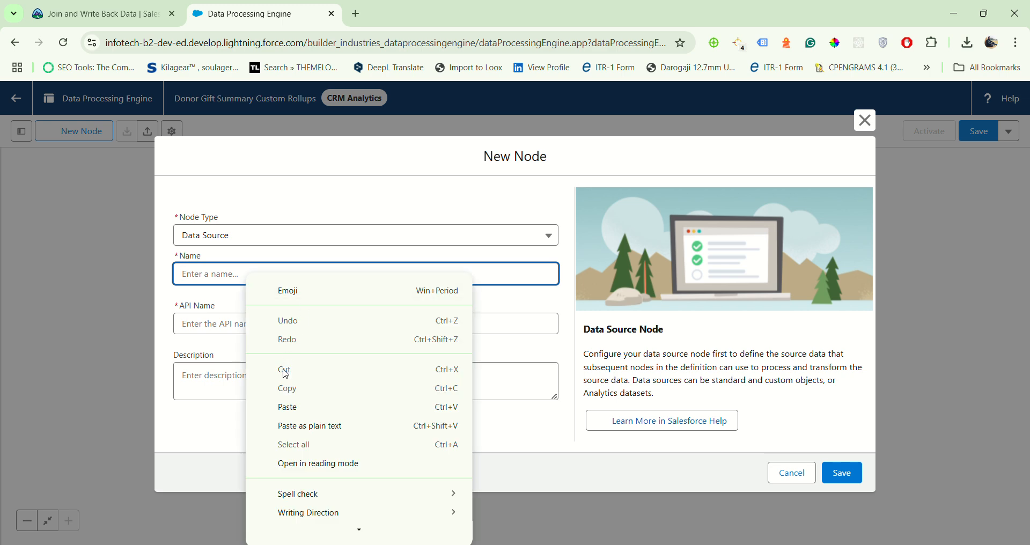
click(292, 408)
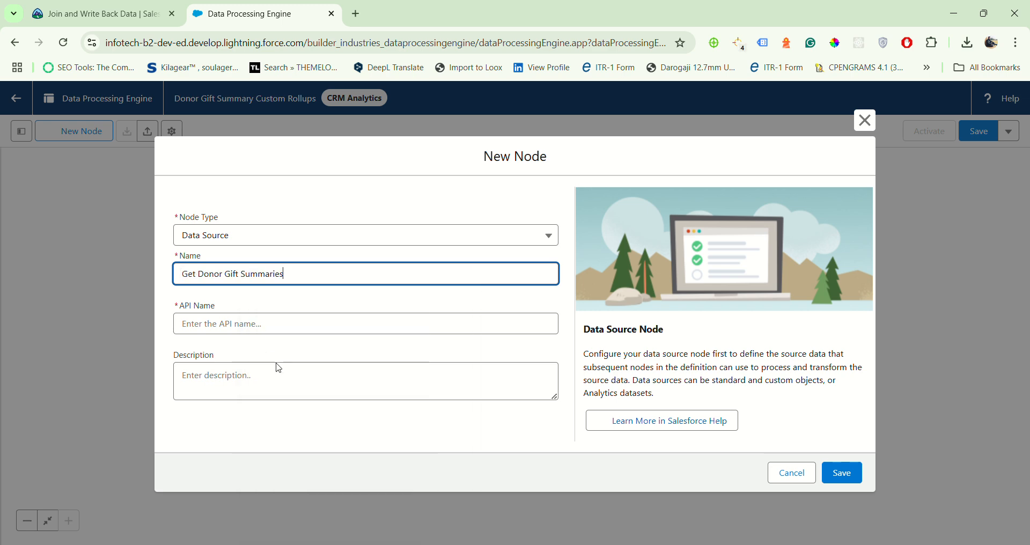
click(303, 302)
Check the Trailhead instructions and save the new Get Donor Gift Summaries data source node
click(161, 16)
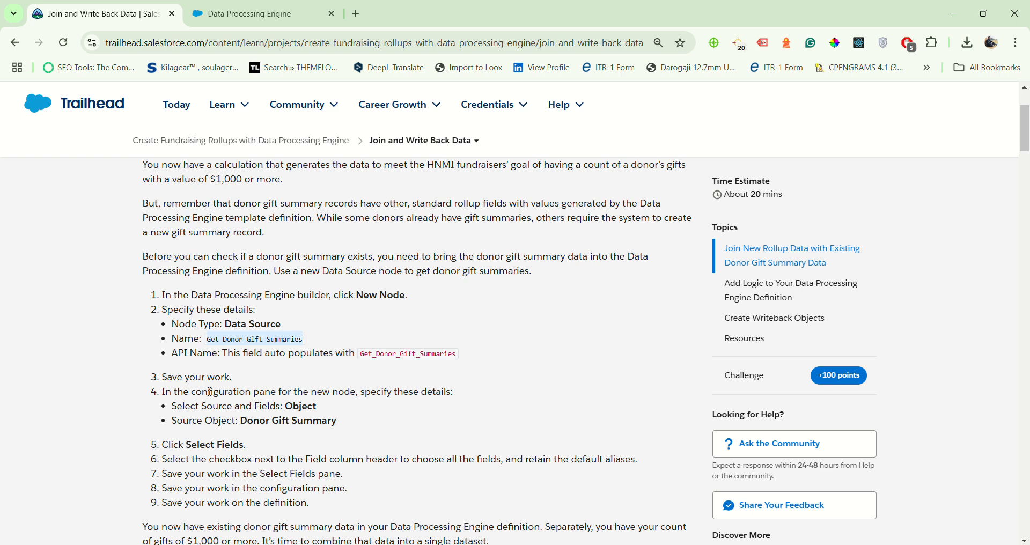
scroll(210, 400, down, 2)
click(246, 14)
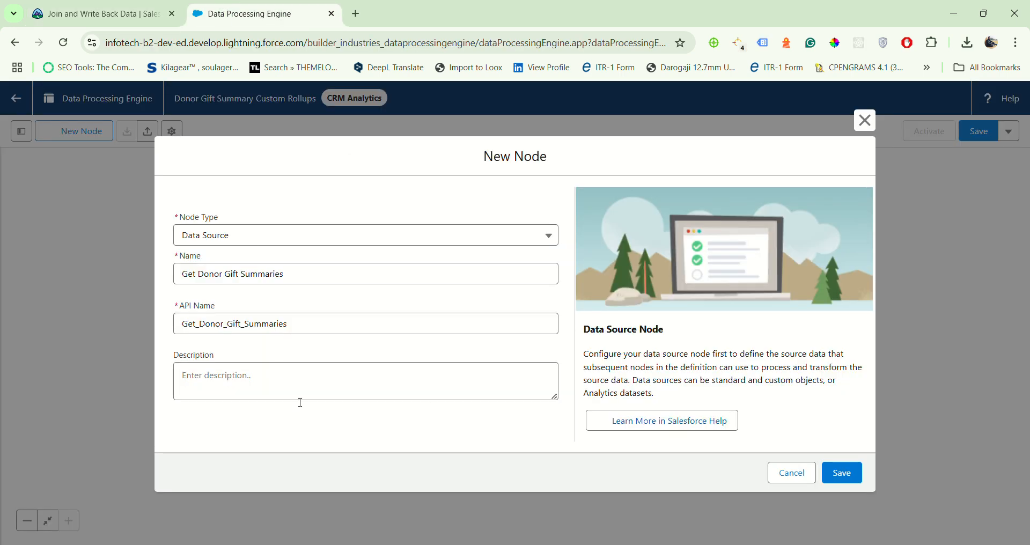
click(841, 472)
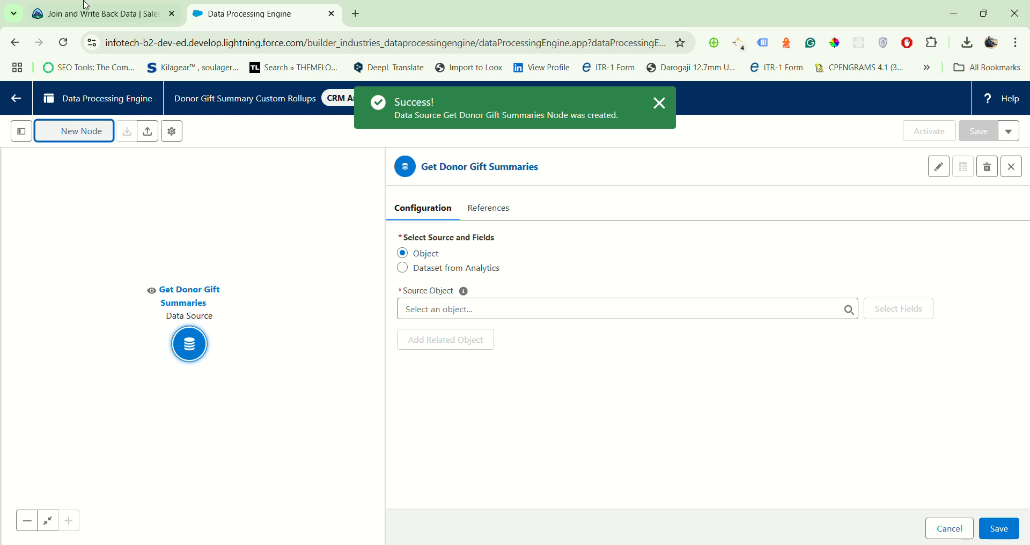
Check the node's configuration details in the Trailhead instructions and copy the source object name Donor Gift Summary
click(110, 10)
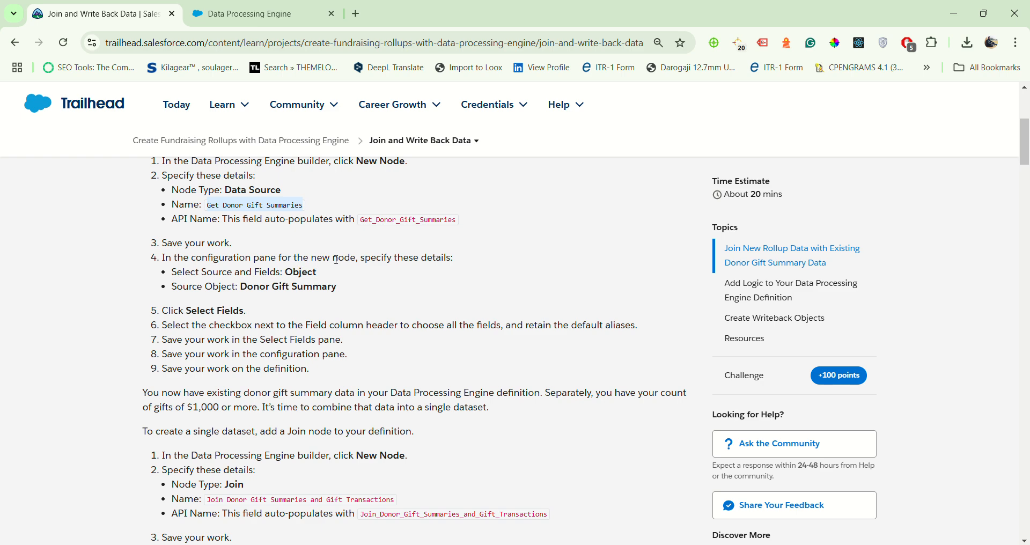
click(241, 12)
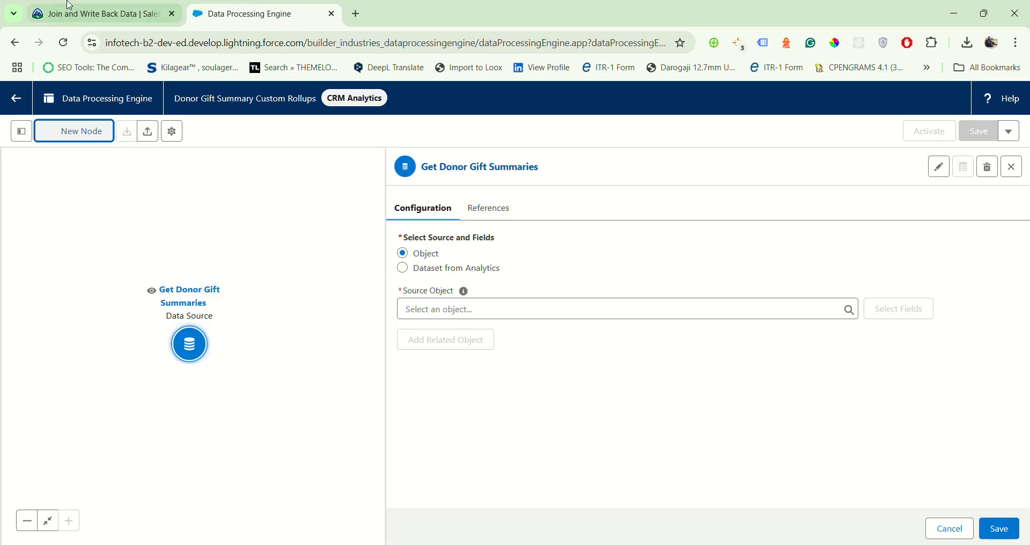
click(94, 9)
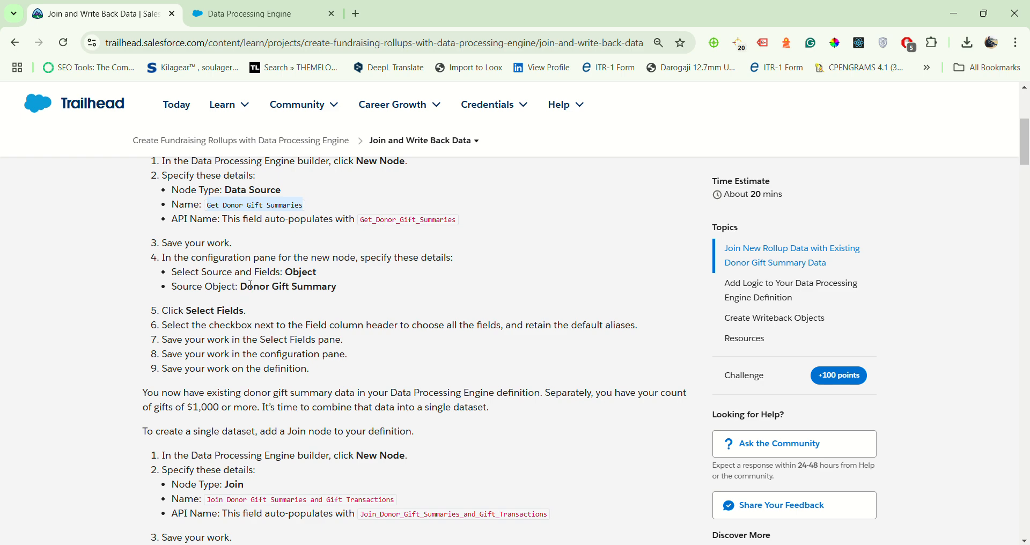
drag(243, 284, 337, 285)
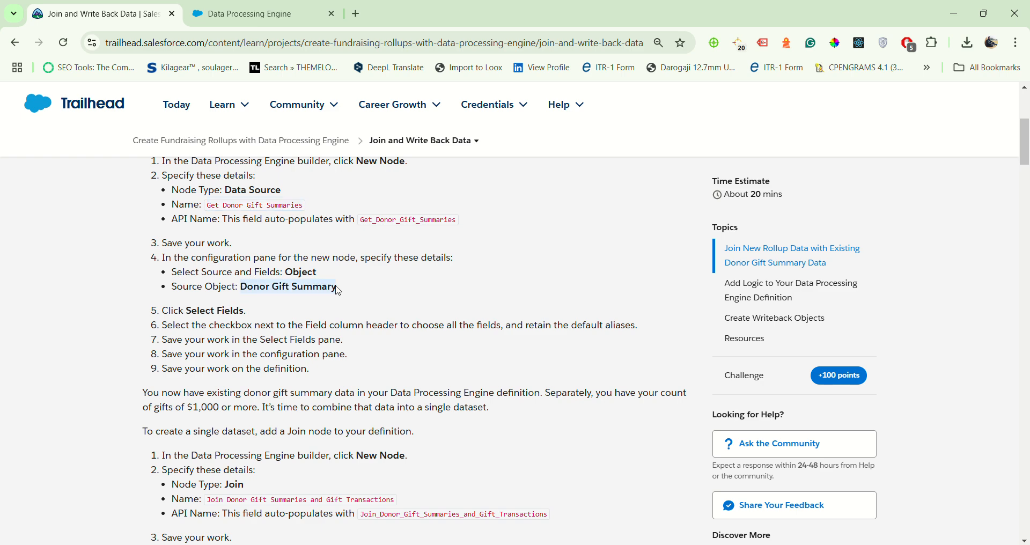
right_click(318, 288)
click(349, 304)
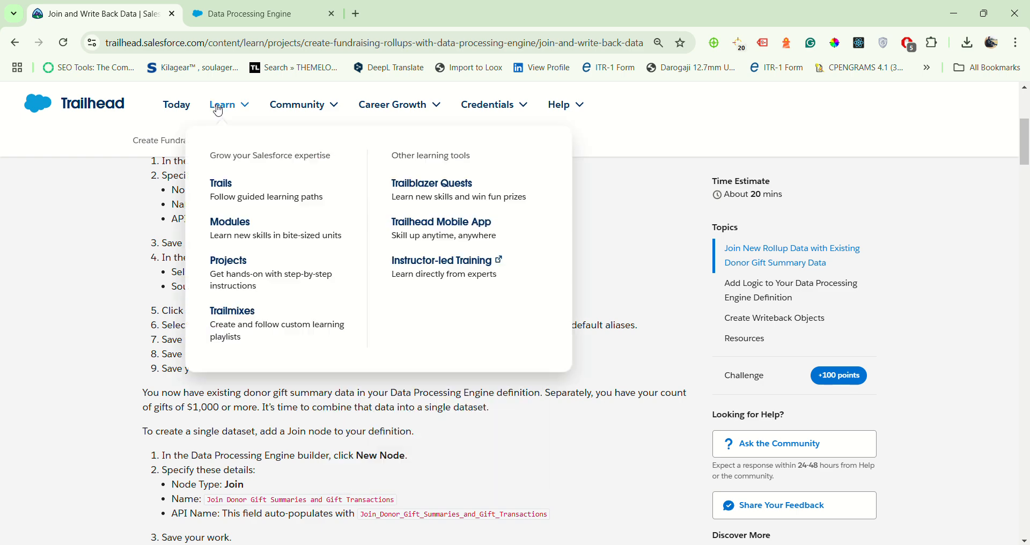
Set the Get Donor Gift Summaries node's source object to Donor Gift Summary
click(252, 13)
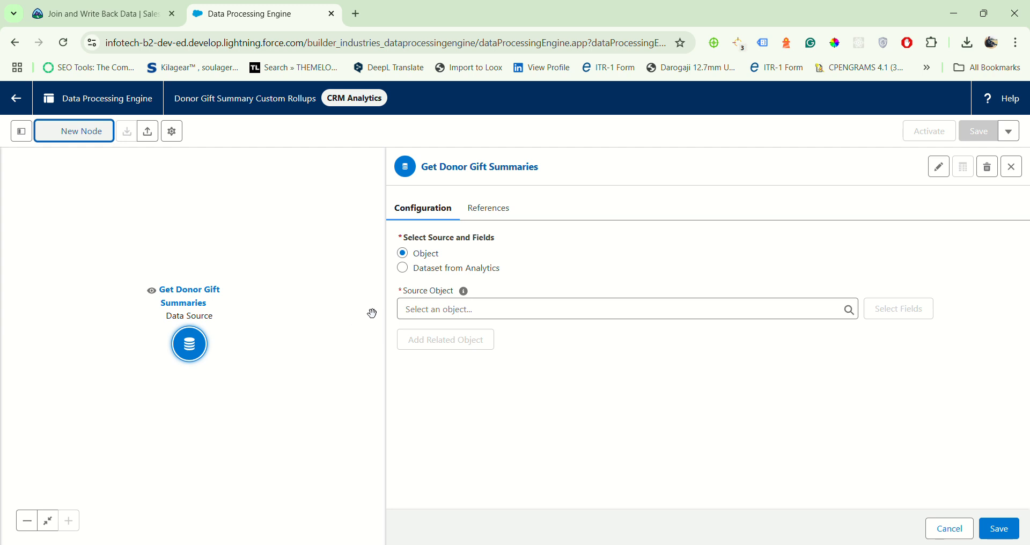
click(482, 312)
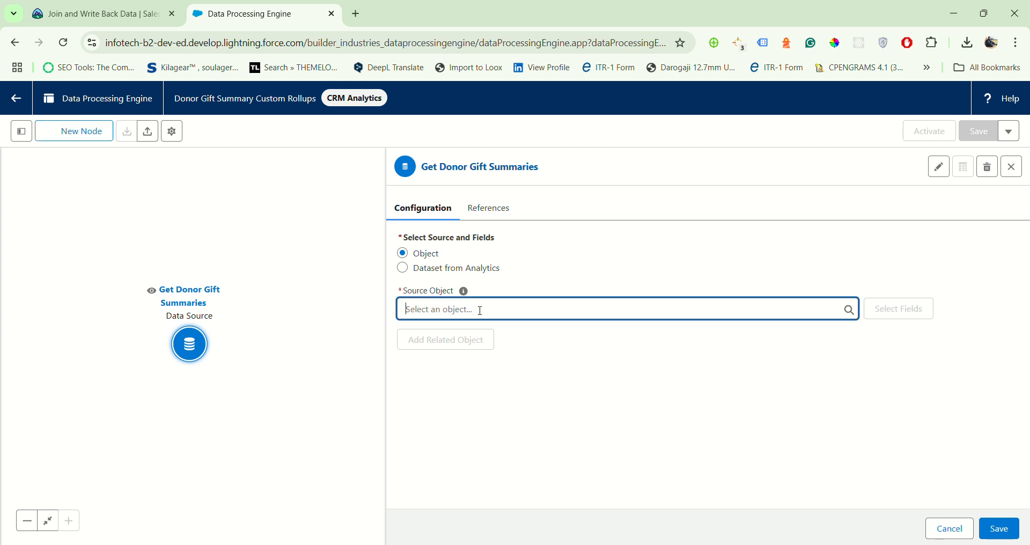
right_click(493, 316)
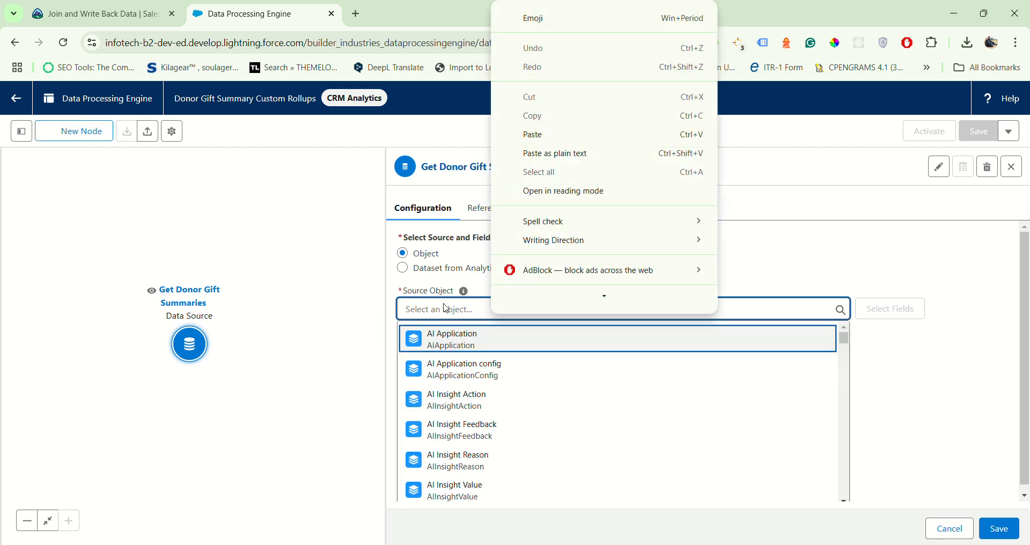
click(504, 135)
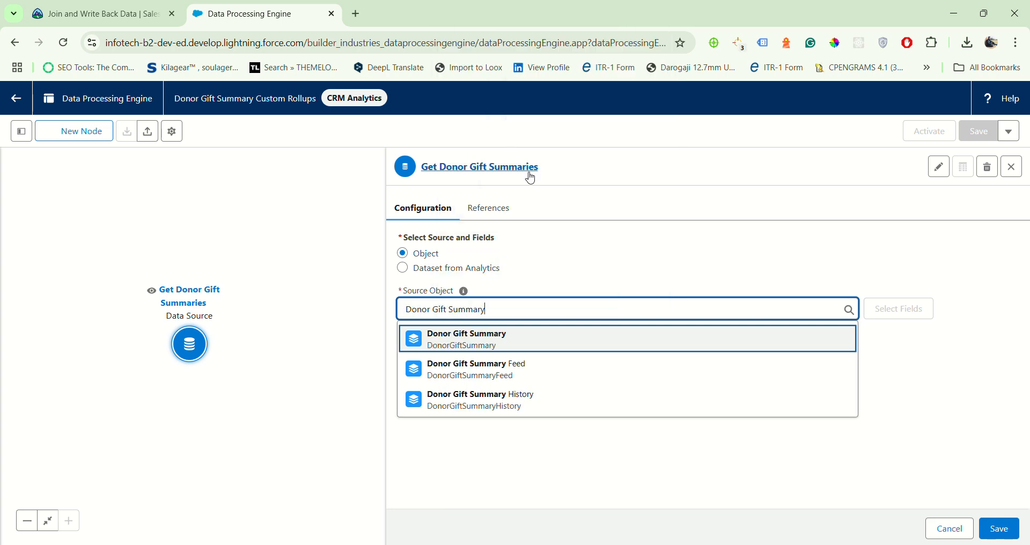
click(92, 14)
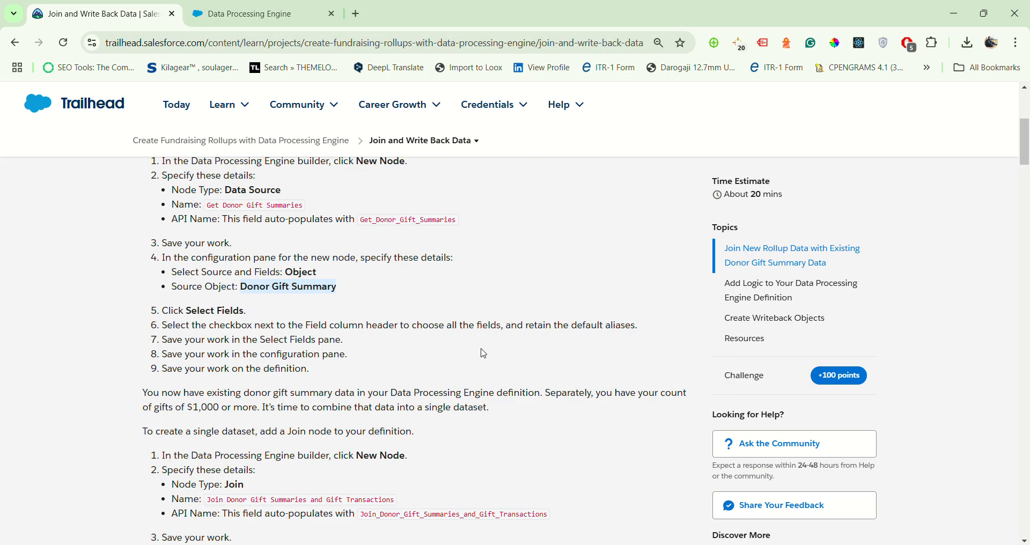
click(255, 11)
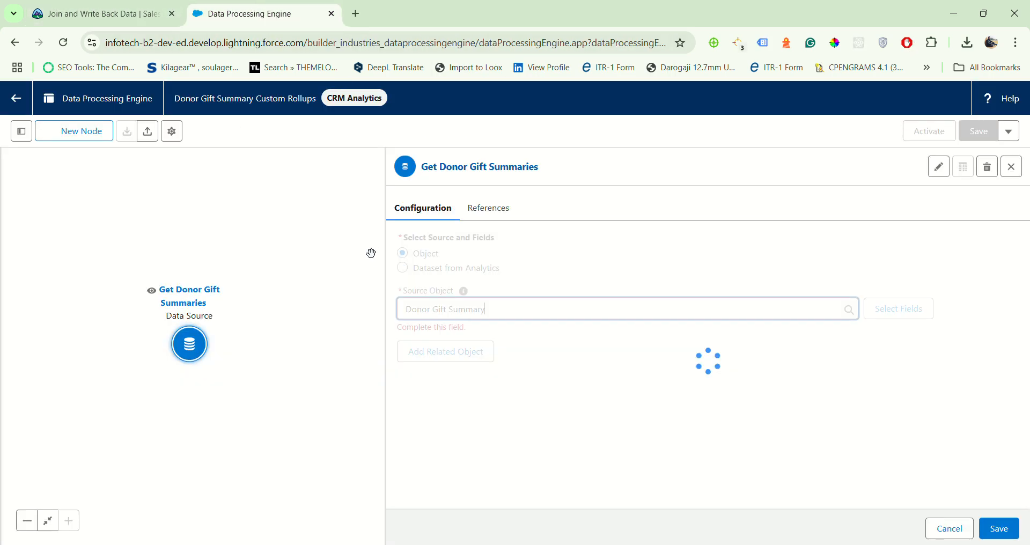
click(522, 311)
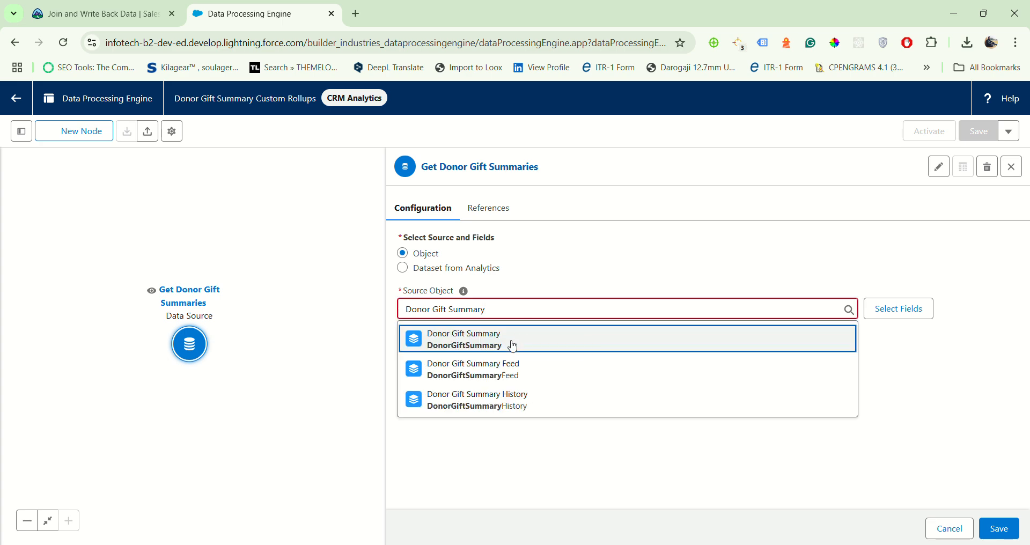
click(516, 343)
Open the field selection for the Donor Gift Summary source and select all fields with their default aliases, following the Trailhead instructions
click(119, 6)
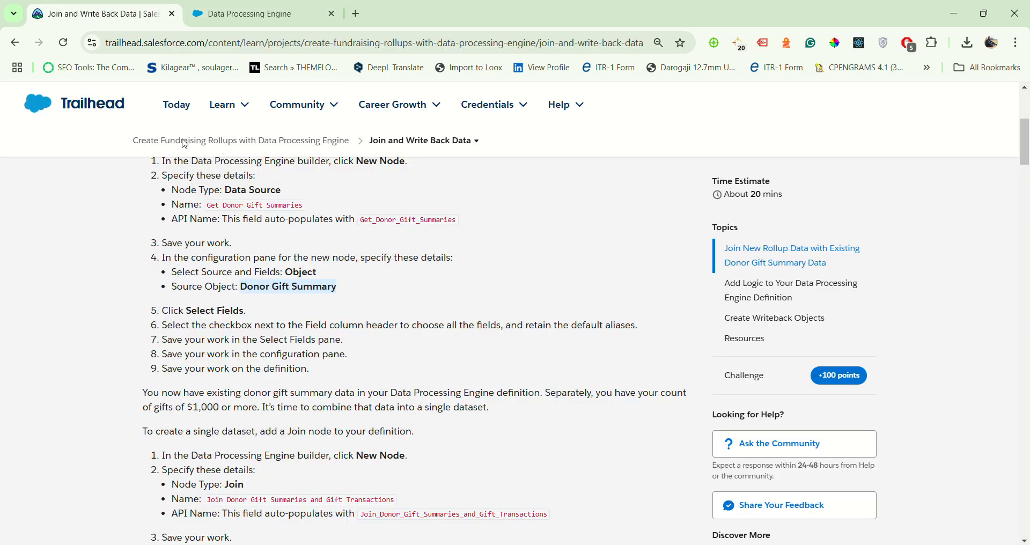
click(251, 11)
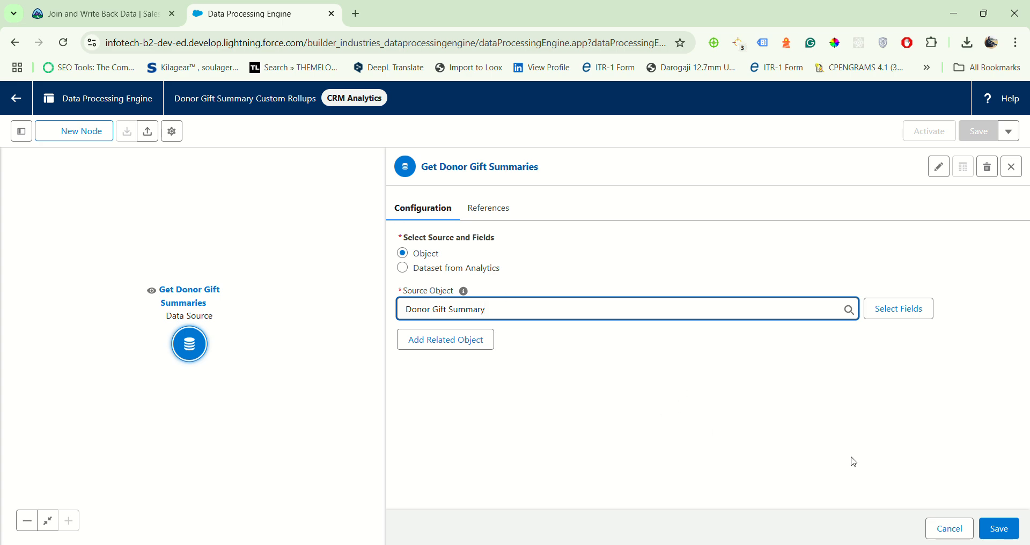
click(152, 9)
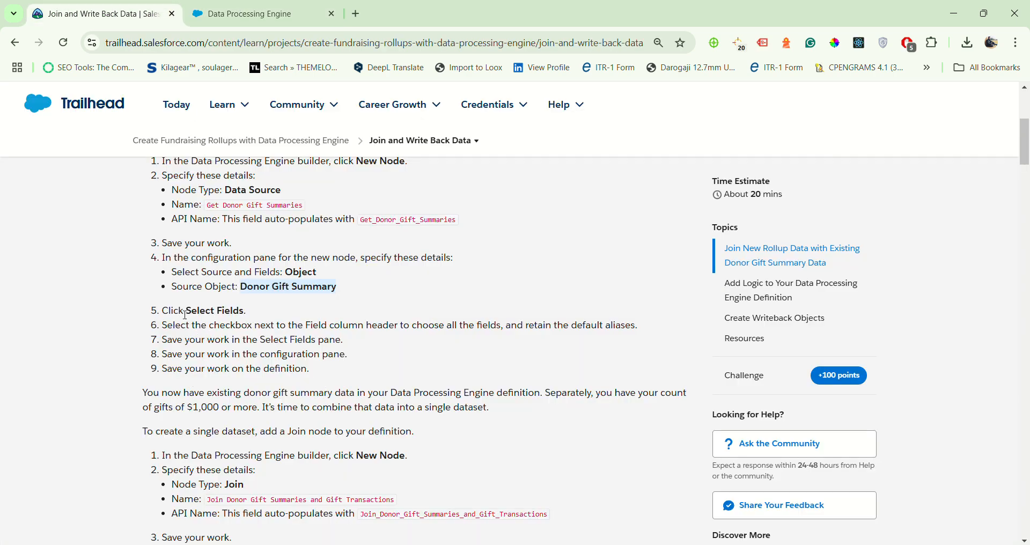
click(252, 14)
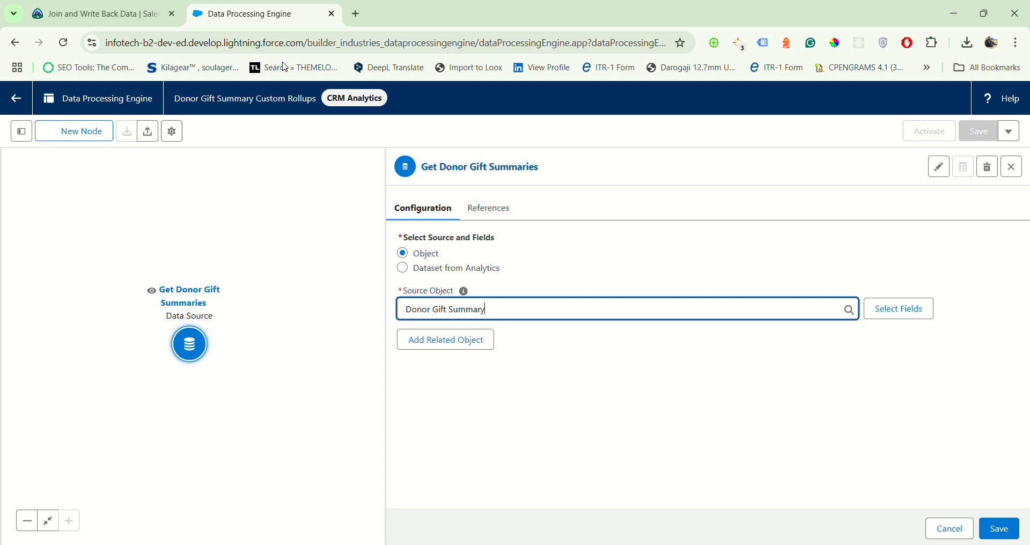
click(886, 310)
click(108, 11)
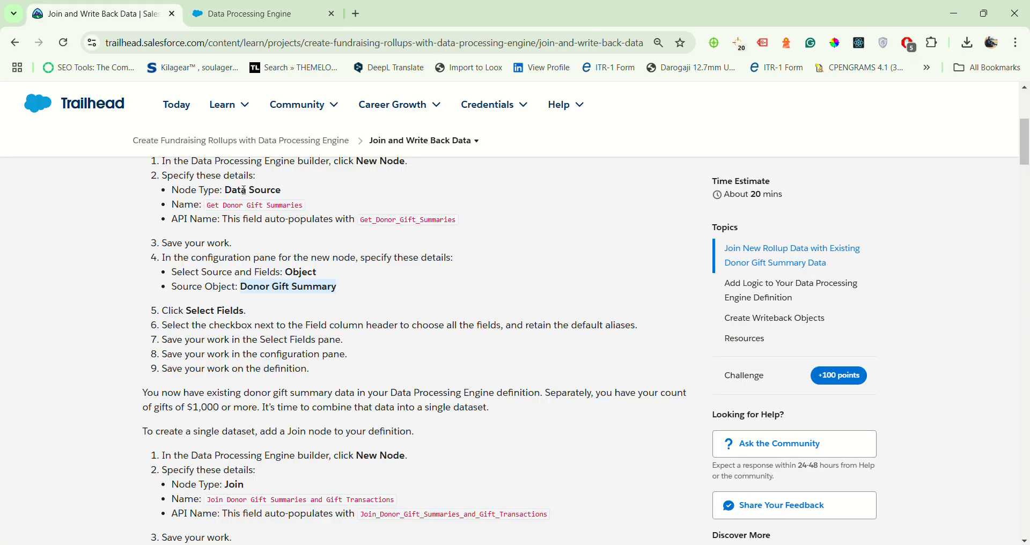
mouse_move(266, 5)
click(292, 8)
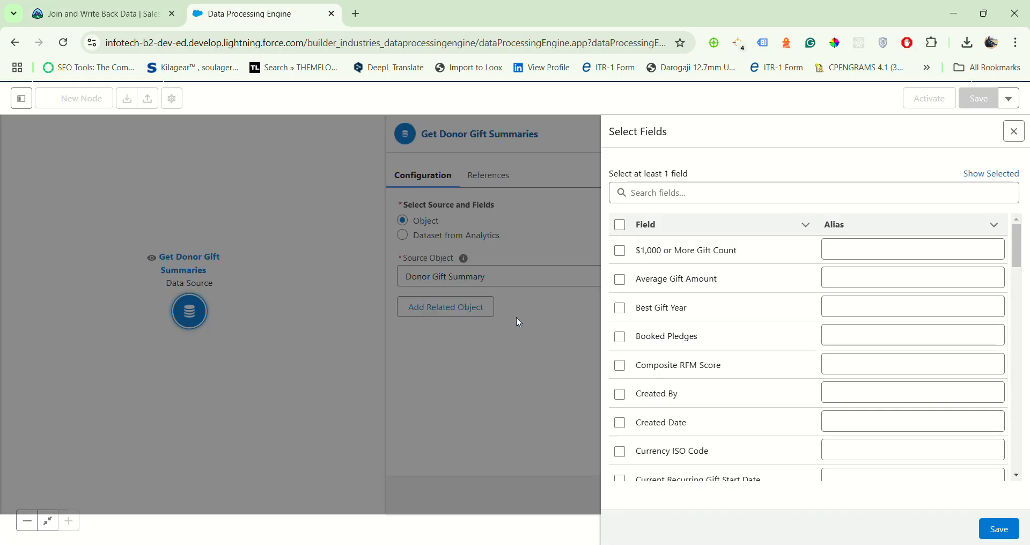
click(622, 227)
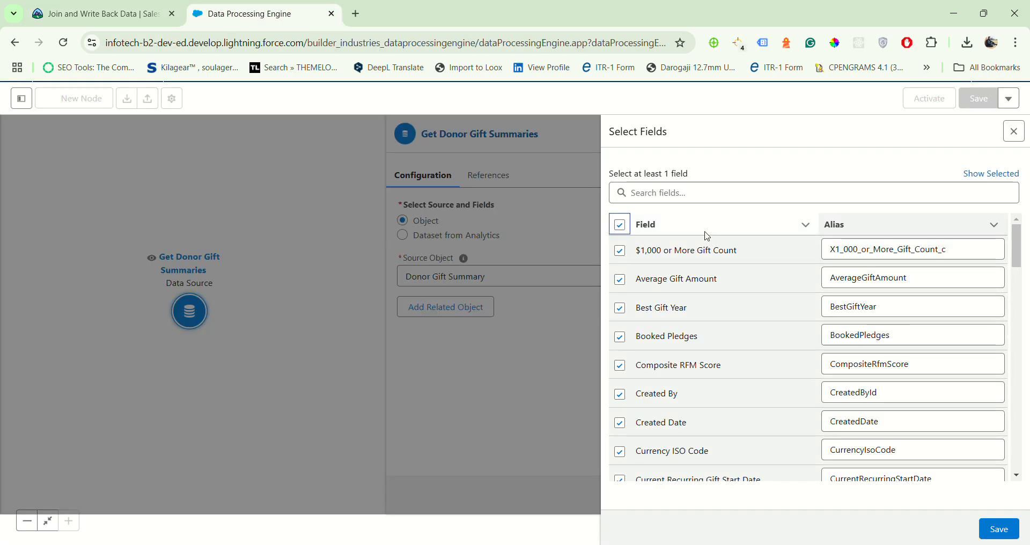
click(90, 7)
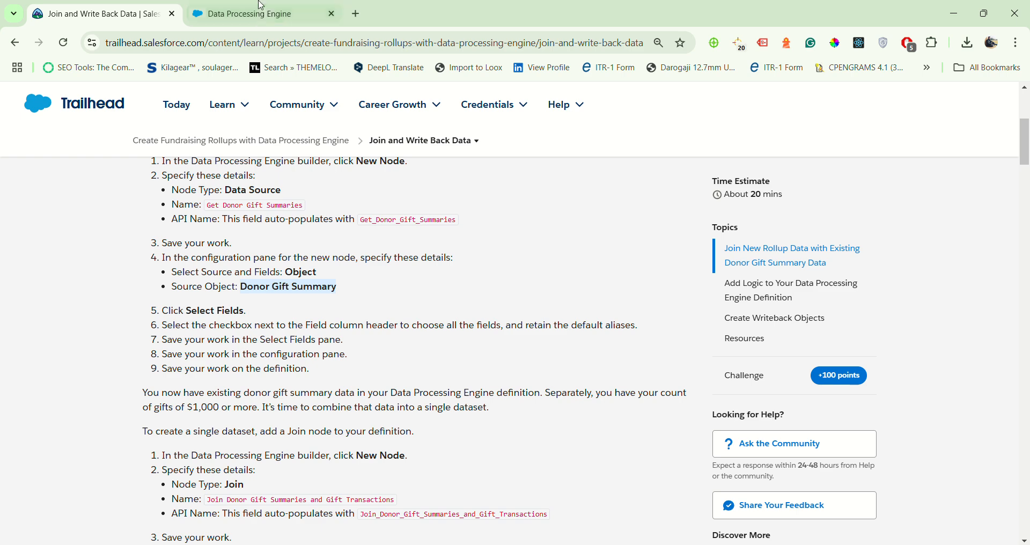
Save the selected fields, the Get Donor Gift Summaries node configuration and the definition, and close the node's configuration
click(252, 13)
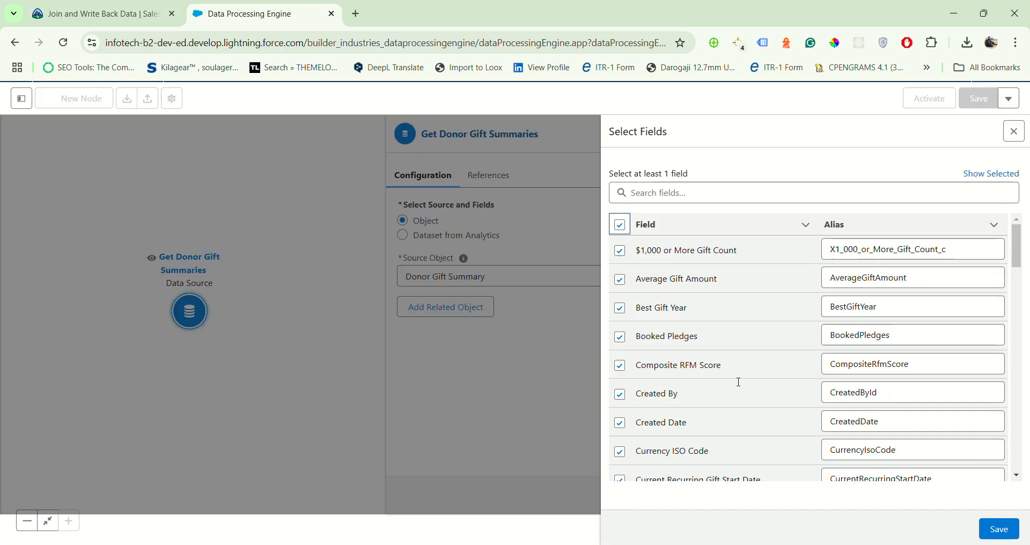
click(995, 530)
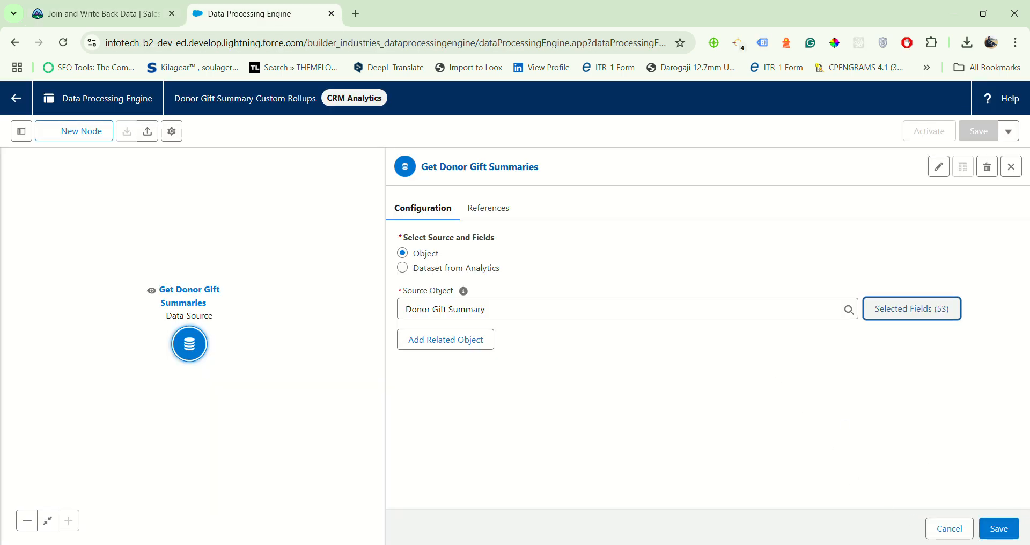
click(998, 528)
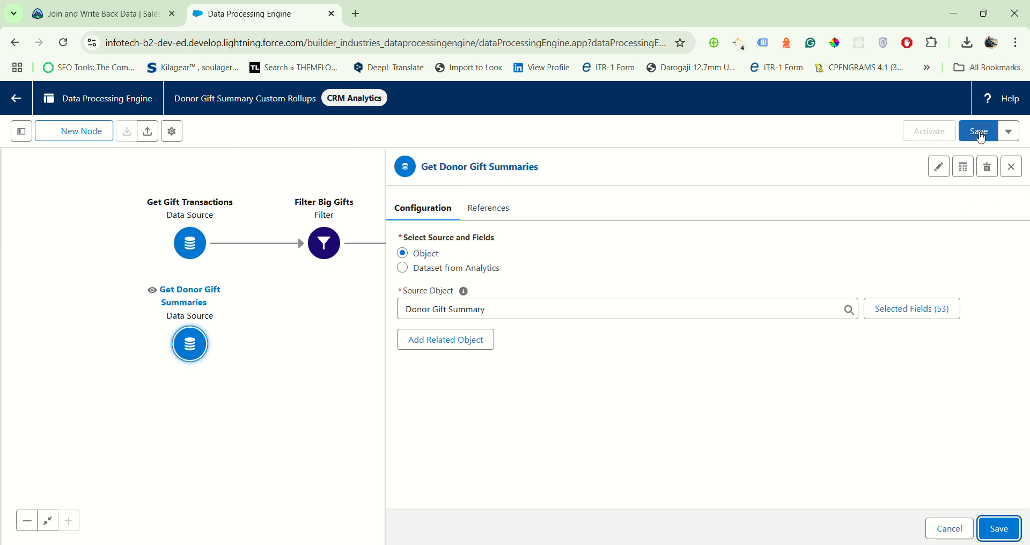
click(1005, 528)
click(986, 132)
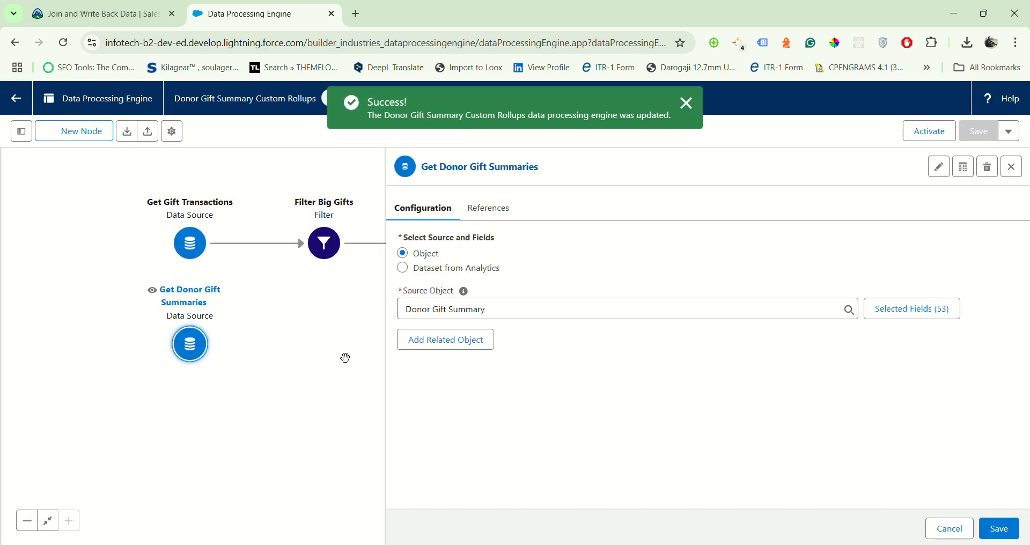
click(1011, 167)
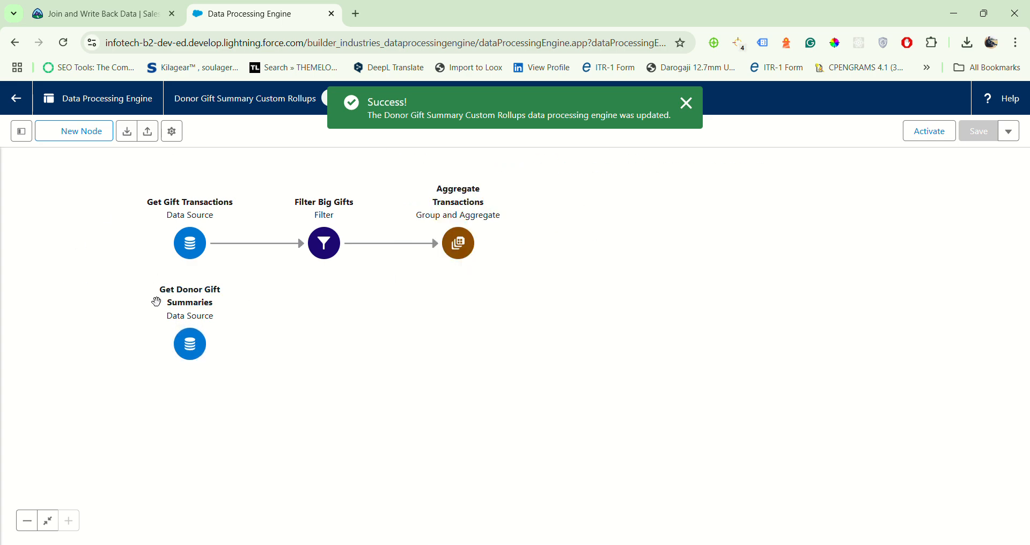
Compare the definition's node layout with the joined-nodes example diagram in the Trailhead unit
click(150, 14)
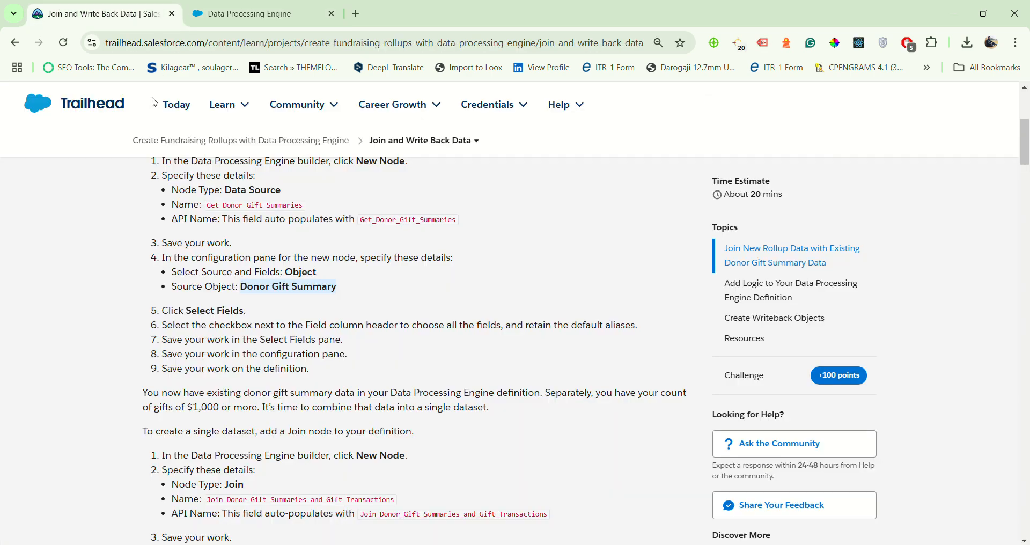
scroll(387, 350, down, 8)
scroll(381, 347, down, 3)
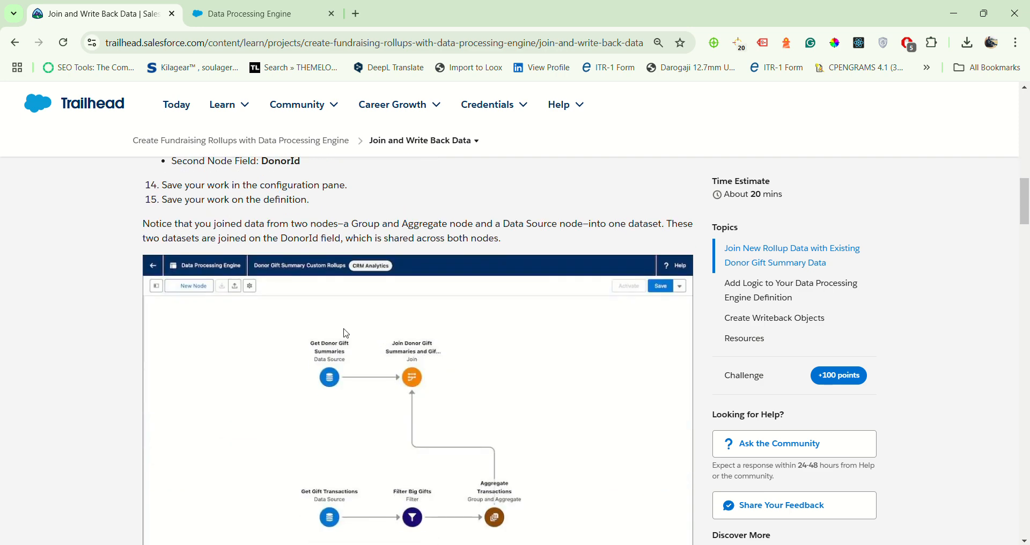
click(262, 14)
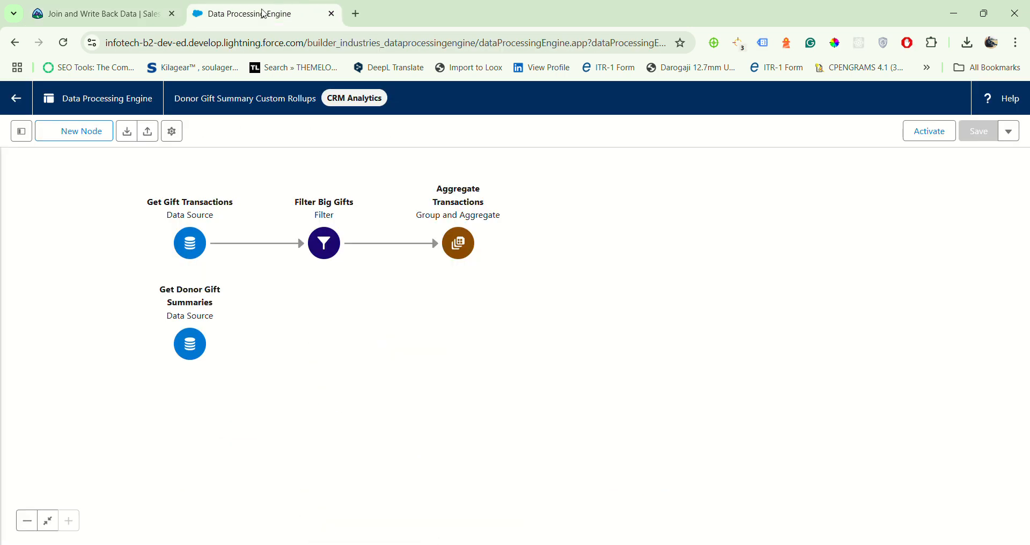
click(120, 11)
click(247, 12)
click(92, 9)
click(248, 4)
click(114, 4)
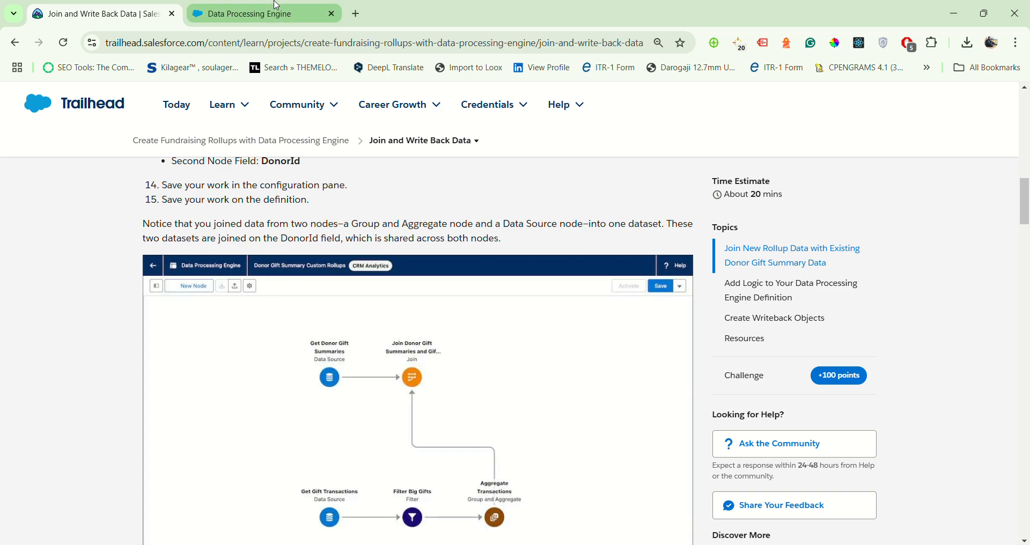
click(253, 12)
click(142, 4)
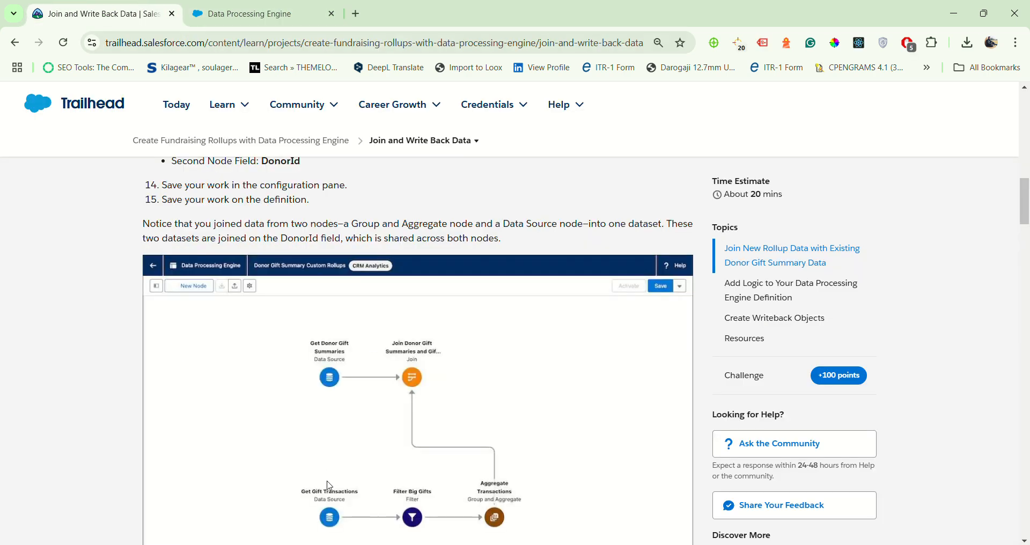
Review the Trailhead instructions for the Join node and start a new node of type Join in the definition
scroll(330, 472, up, 10)
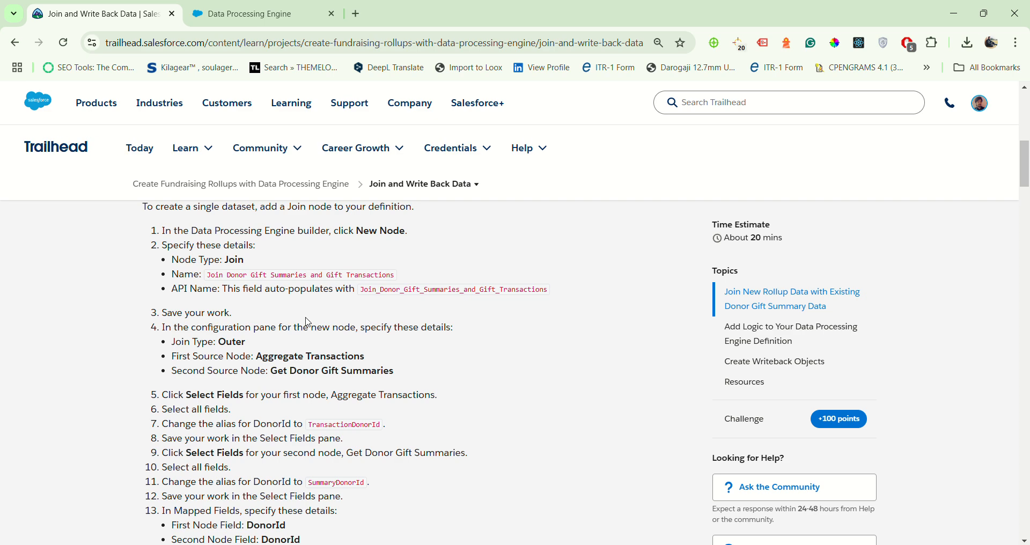
scroll(290, 320, up, 4)
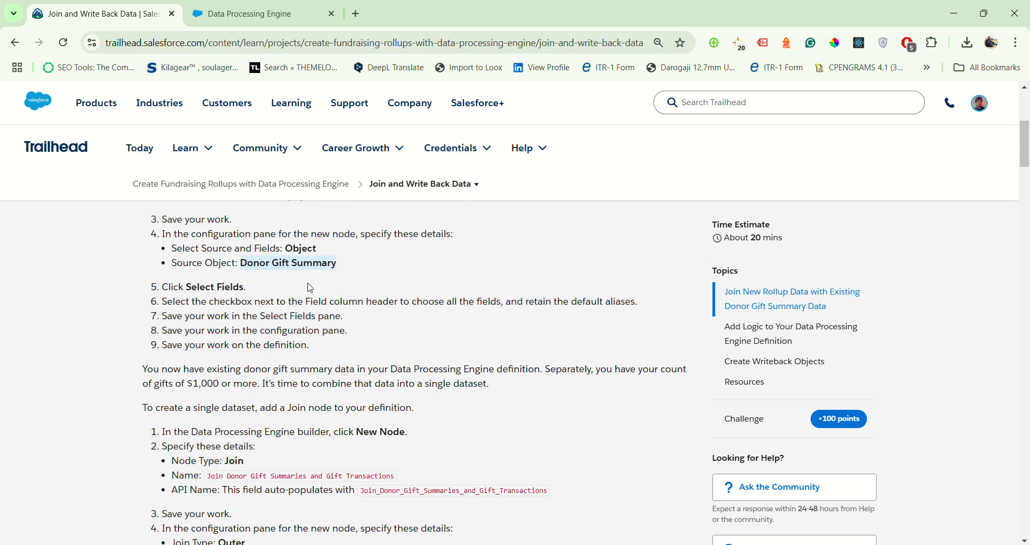
scroll(303, 295, down, 3)
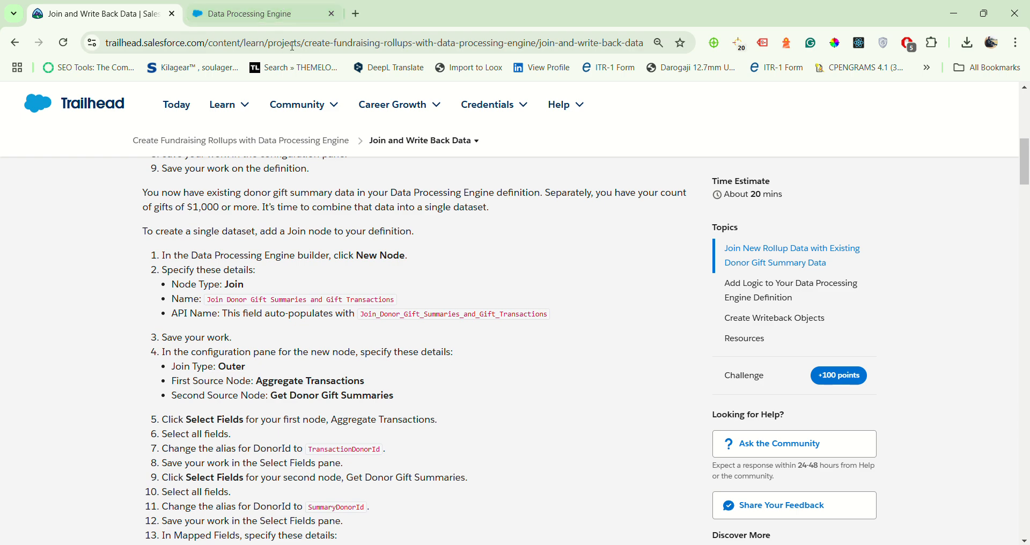
click(279, 14)
click(80, 125)
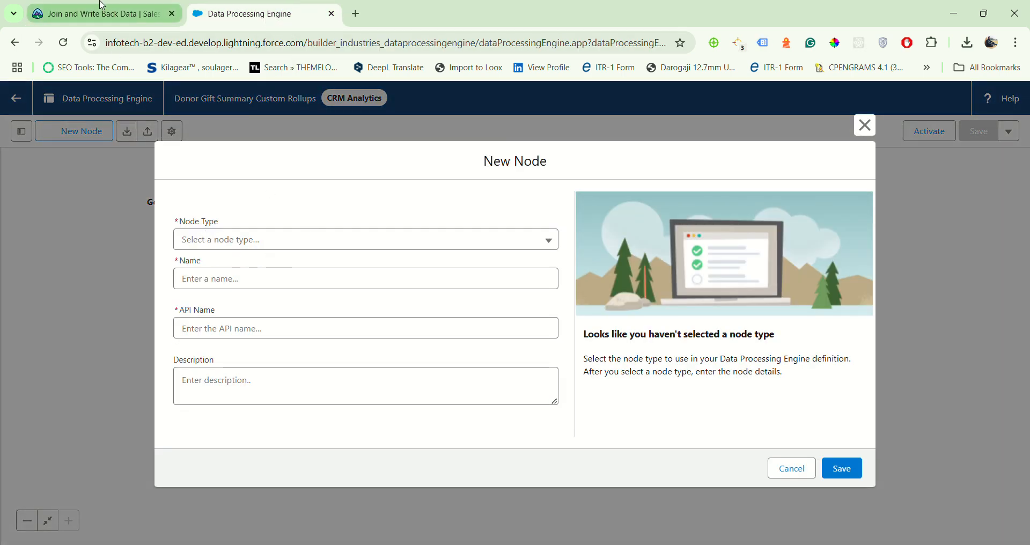
click(275, 239)
click(233, 287)
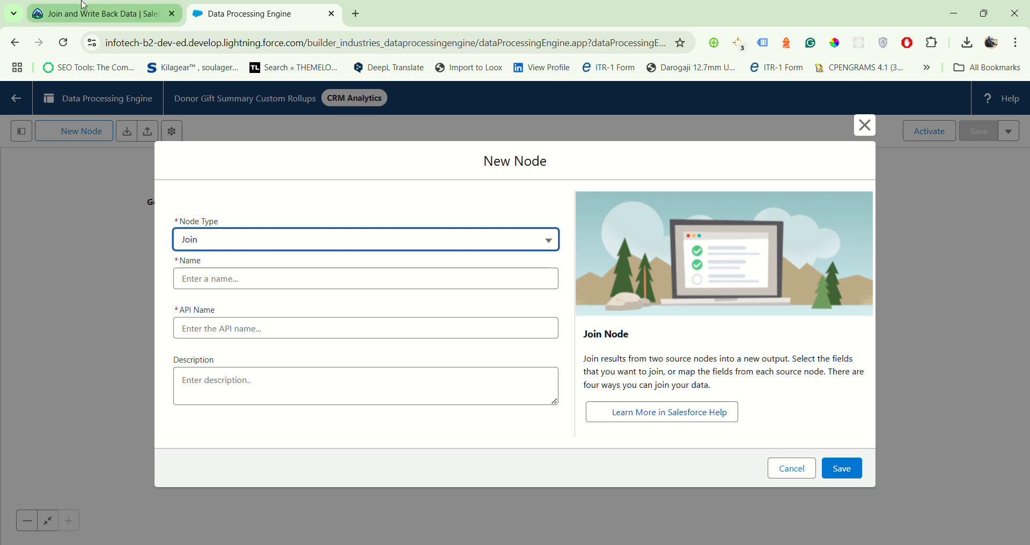
Copy the name Join Donor Gift Summaries and Gift Transactions from Trailhead and enter it as the new node's name
click(94, 14)
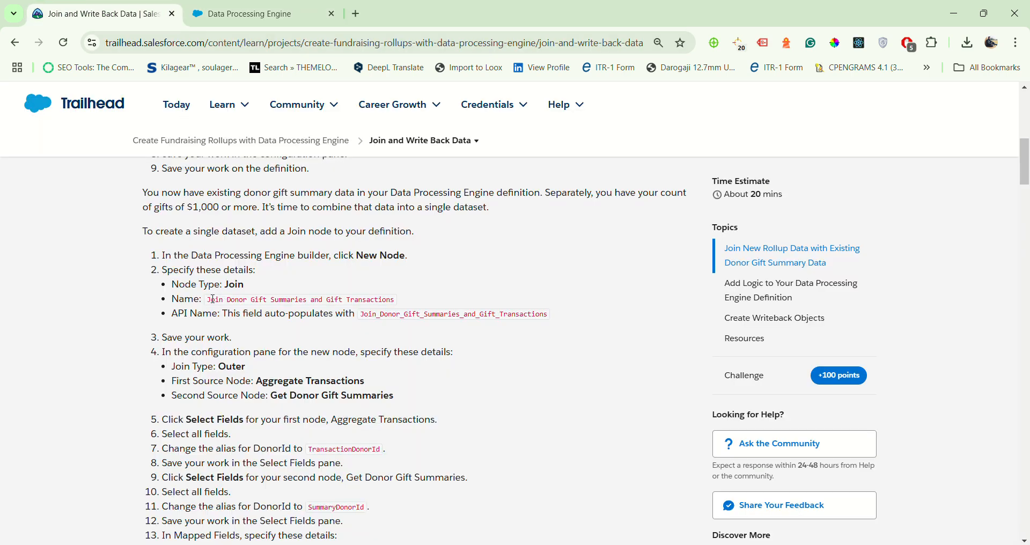
drag(208, 302, 398, 298)
key(ctrl+c)
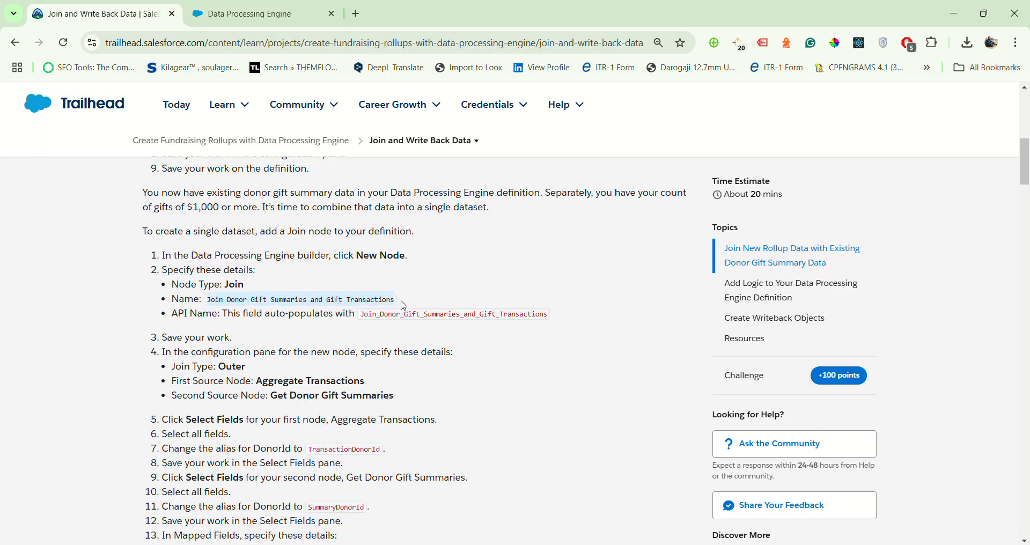
click(262, 14)
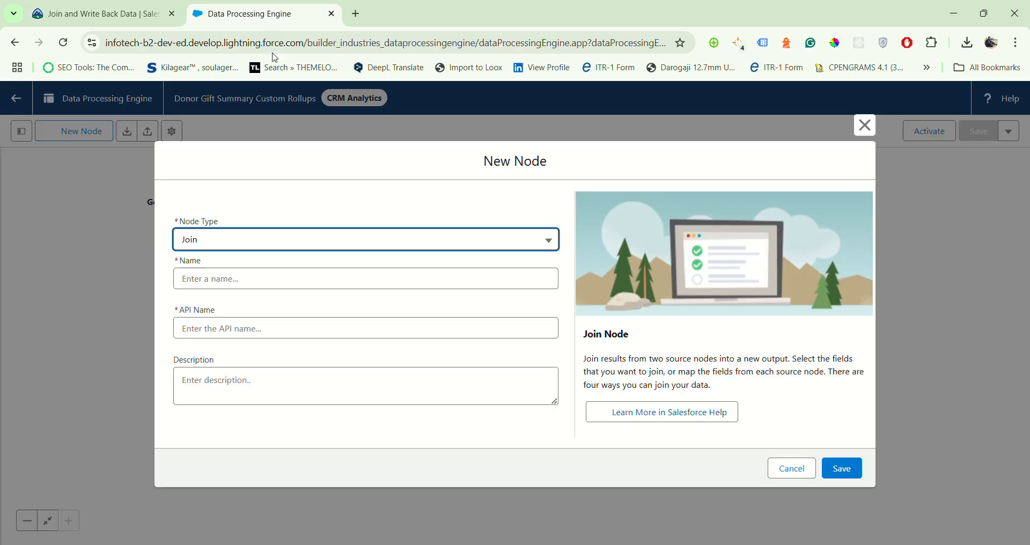
click(273, 280)
key(ctrl+v)
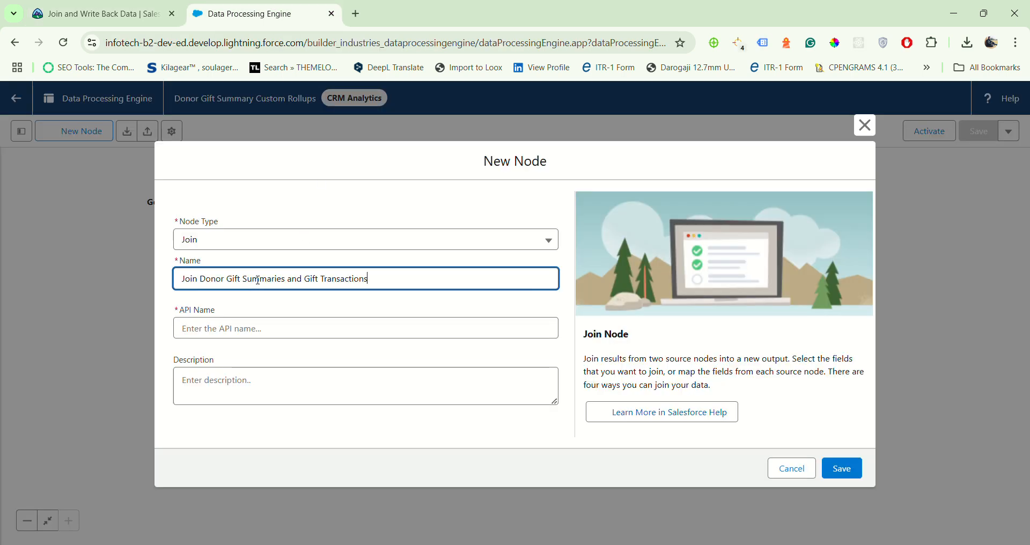
Check the API name against the Trailhead instructions and save the new Join node
click(141, 21)
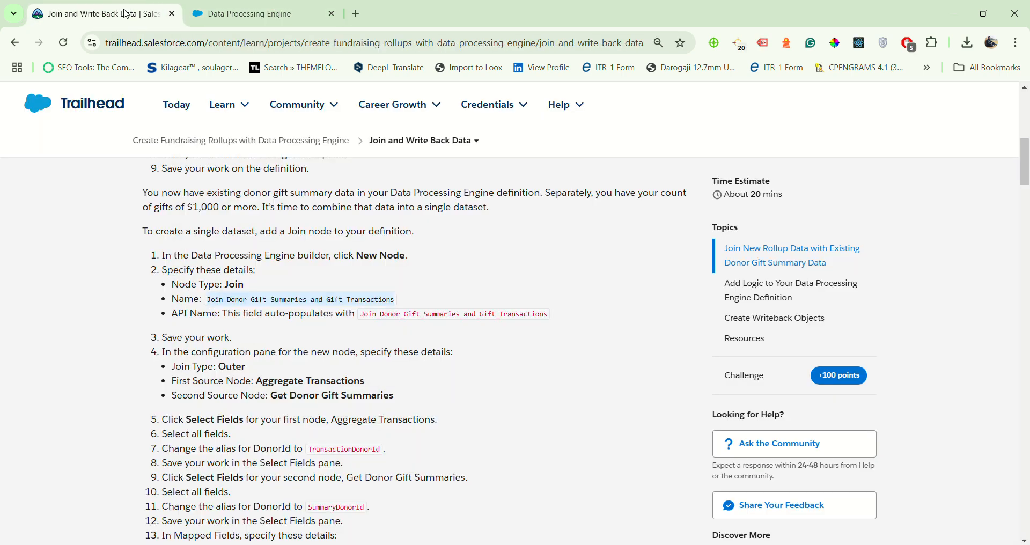
mouse_move(229, 105)
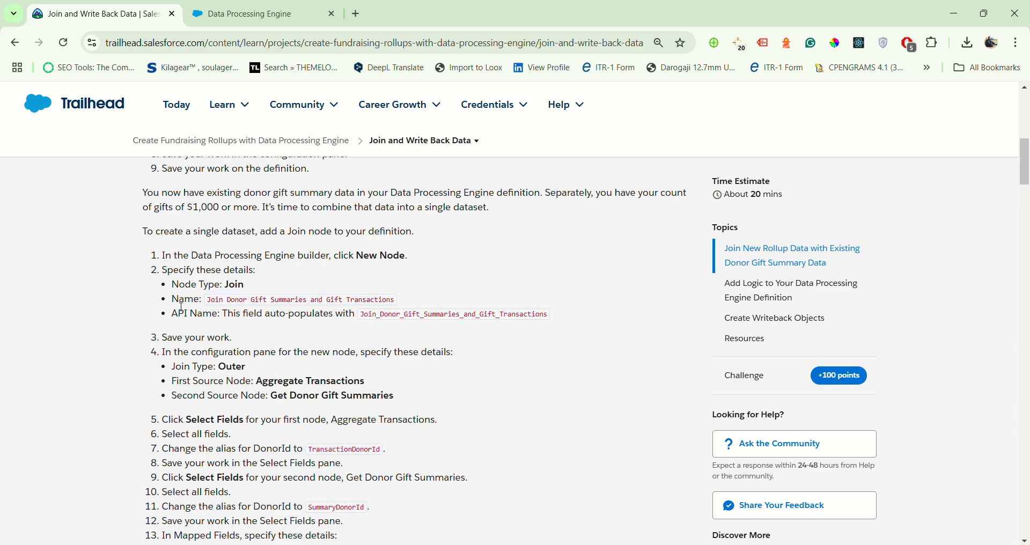
click(257, 14)
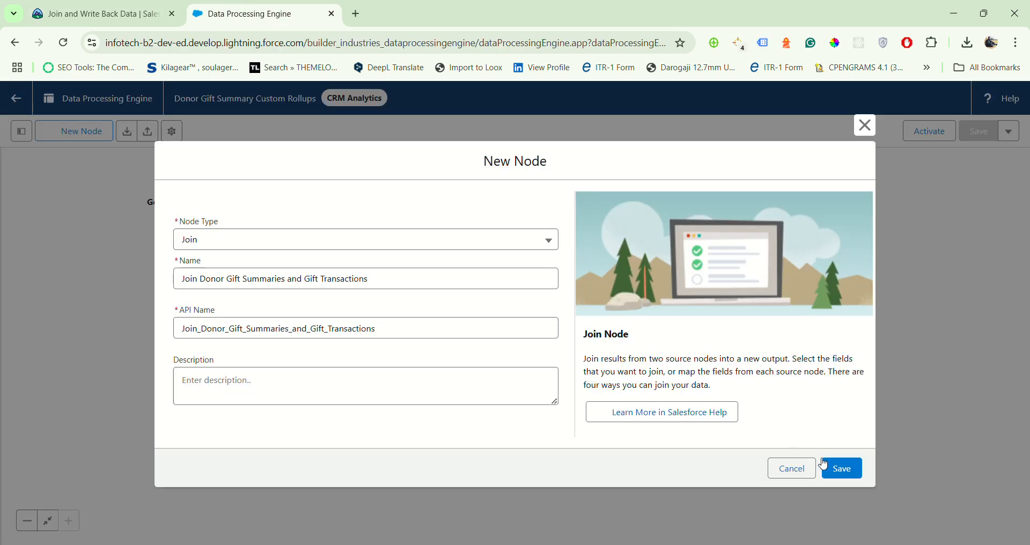
click(841, 468)
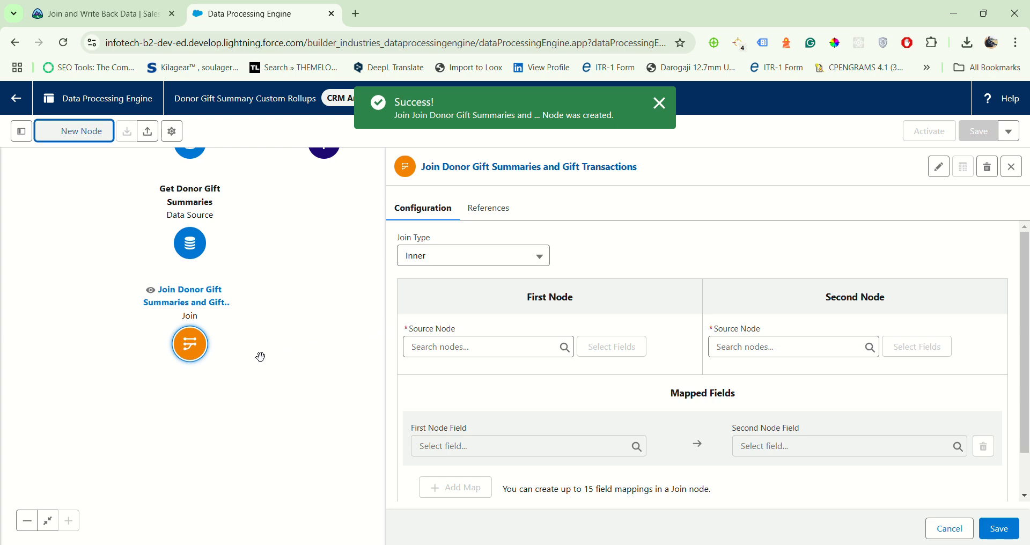
Look up the required join type in the Trailhead instructions and set the Join node's type to Outer
click(119, 6)
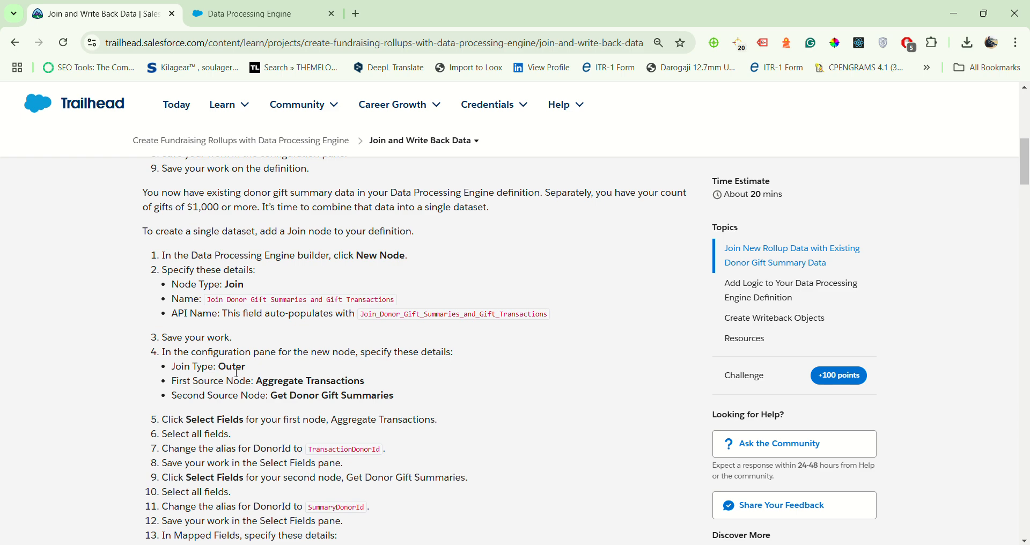
click(252, 14)
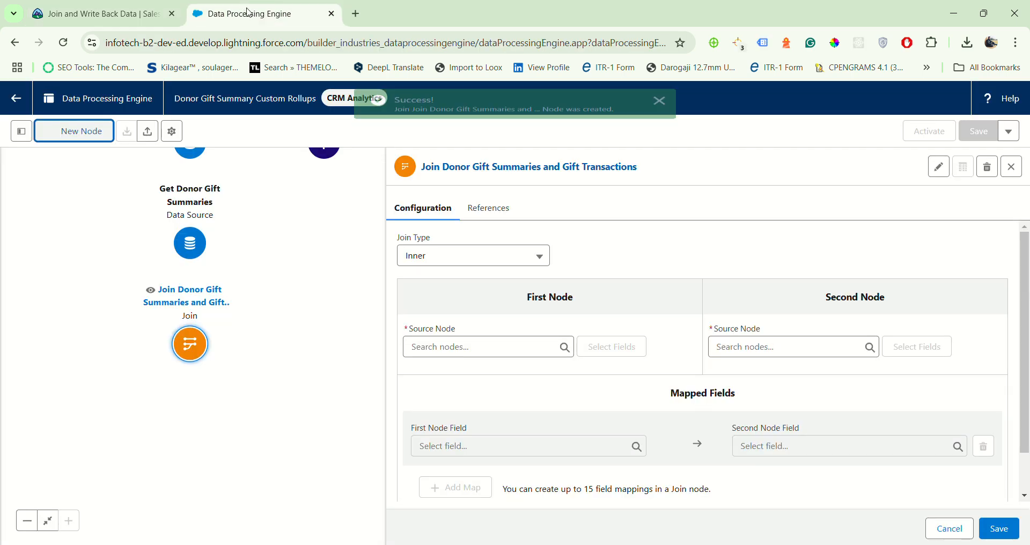
click(445, 262)
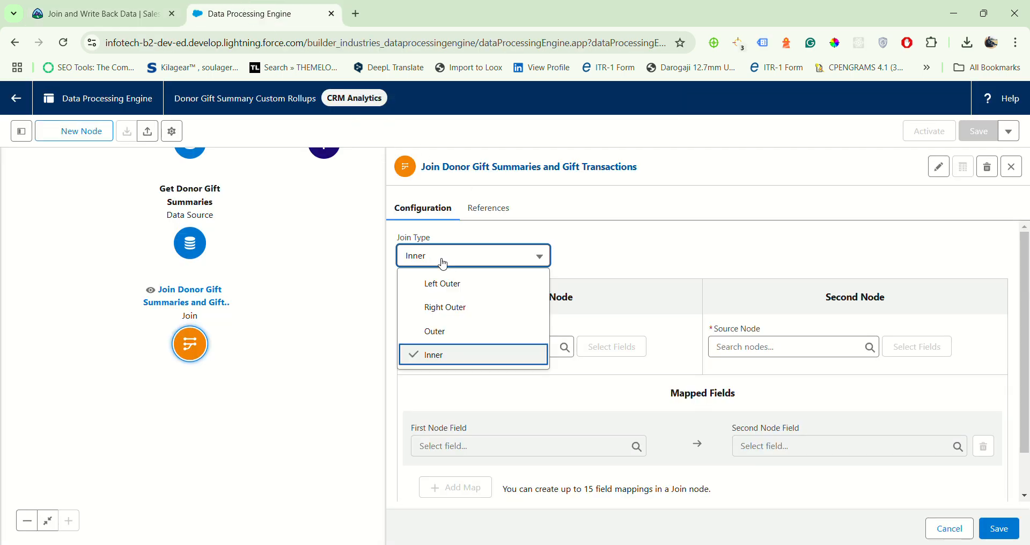
click(445, 335)
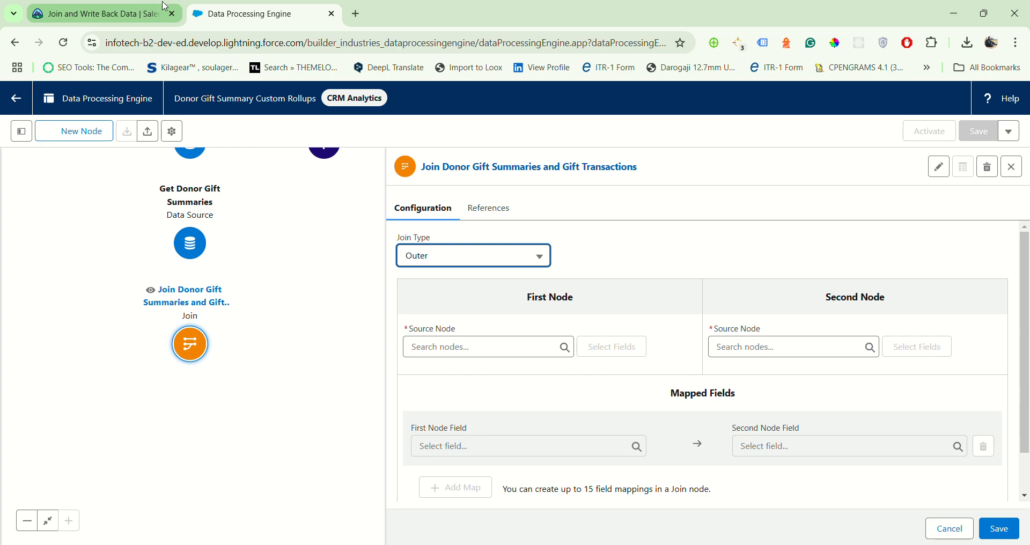
Check the Trailhead source node details and set the join's first source node to Aggregate Transactions
click(121, 11)
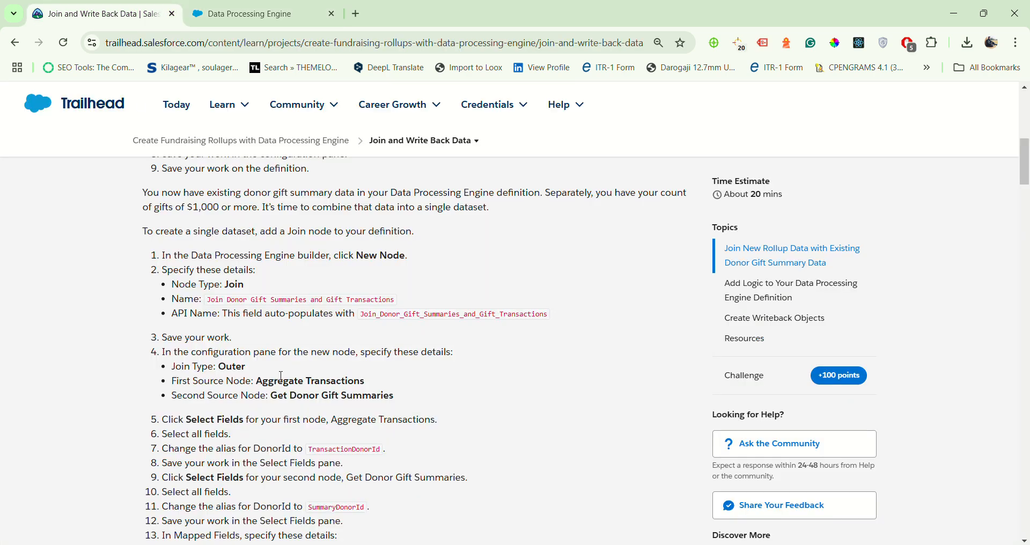
click(243, 7)
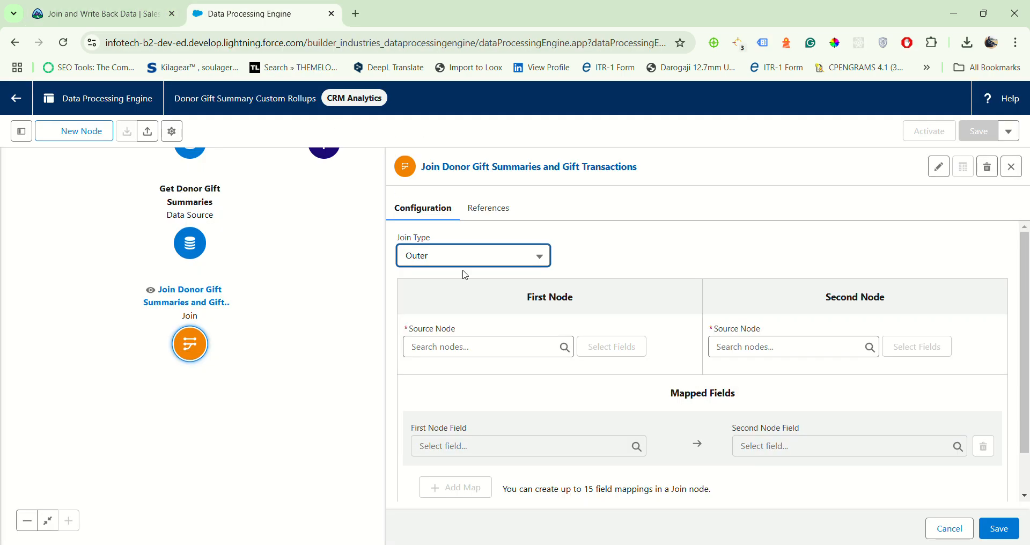
click(535, 348)
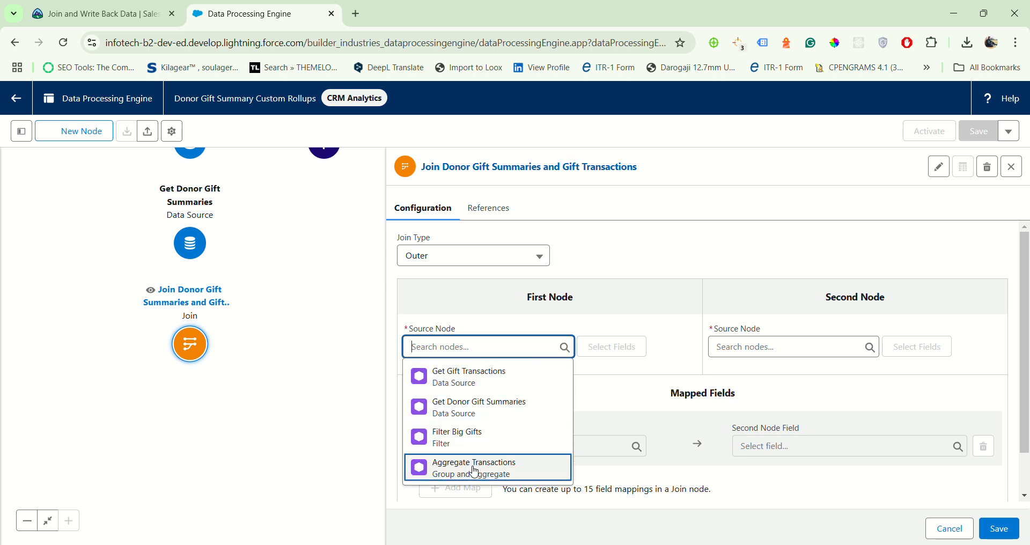
click(475, 472)
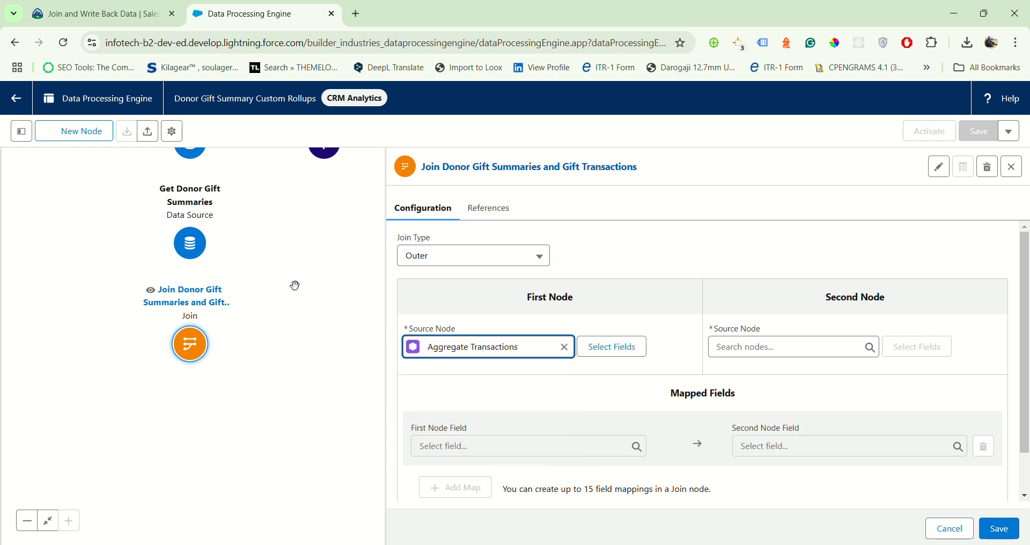
drag(295, 286, 186, 349)
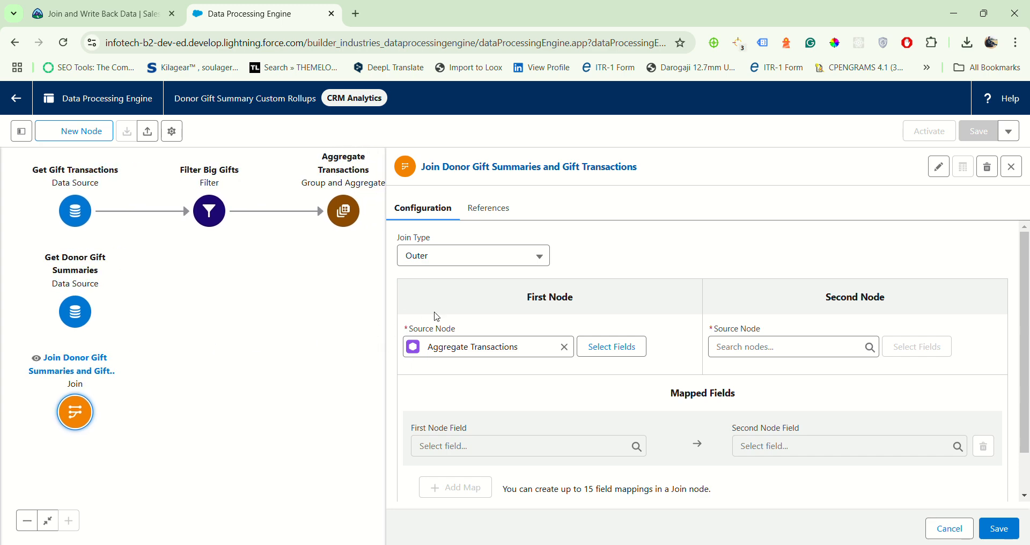
Check the Trailhead source node details and set the join's second source node to Get Donor Gift Summaries
click(135, 12)
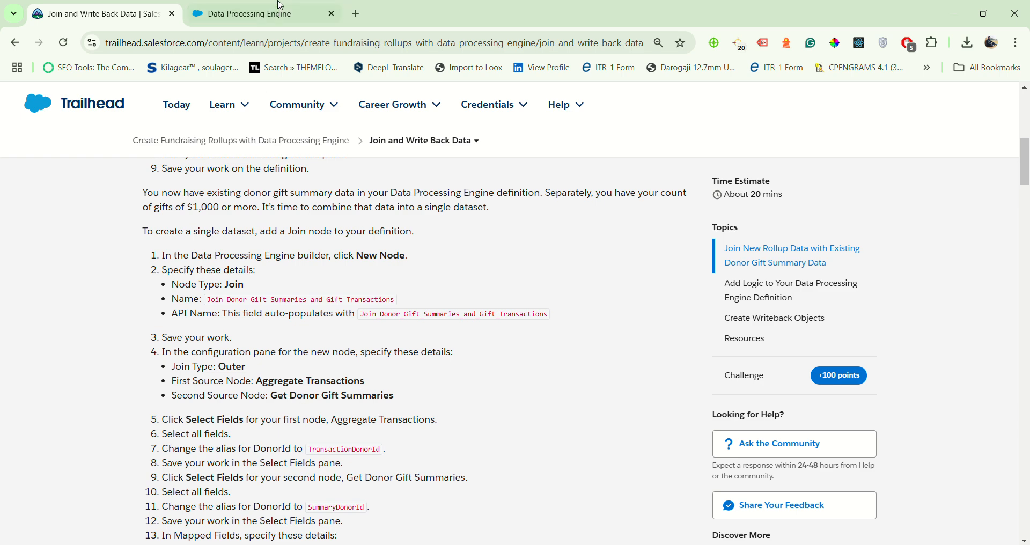
click(258, 14)
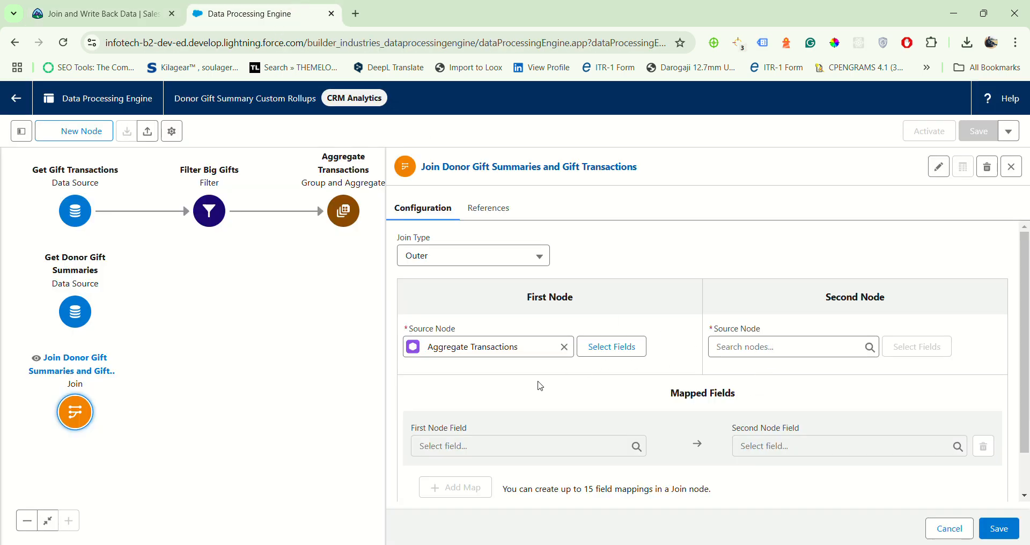
click(148, 11)
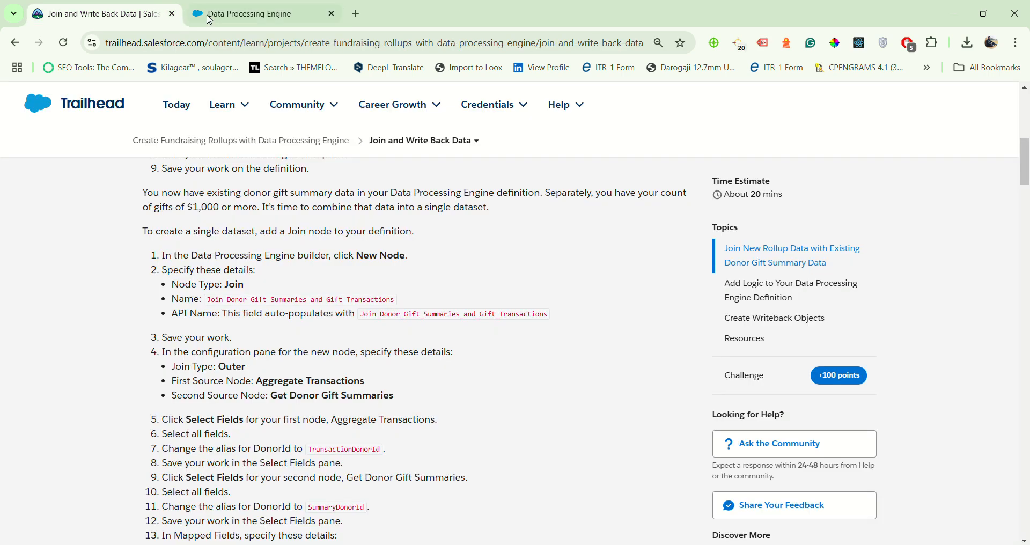
click(257, 15)
click(783, 356)
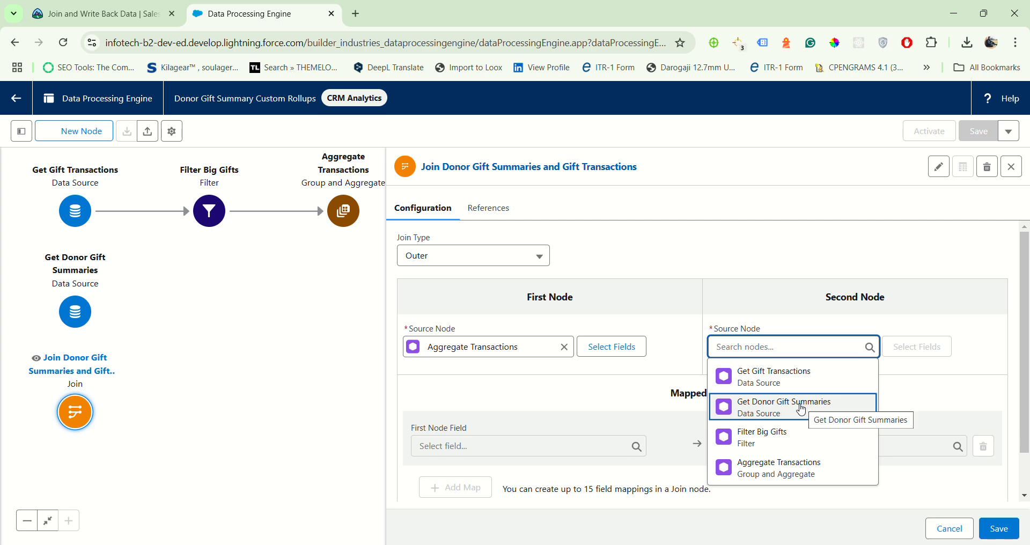
click(118, 14)
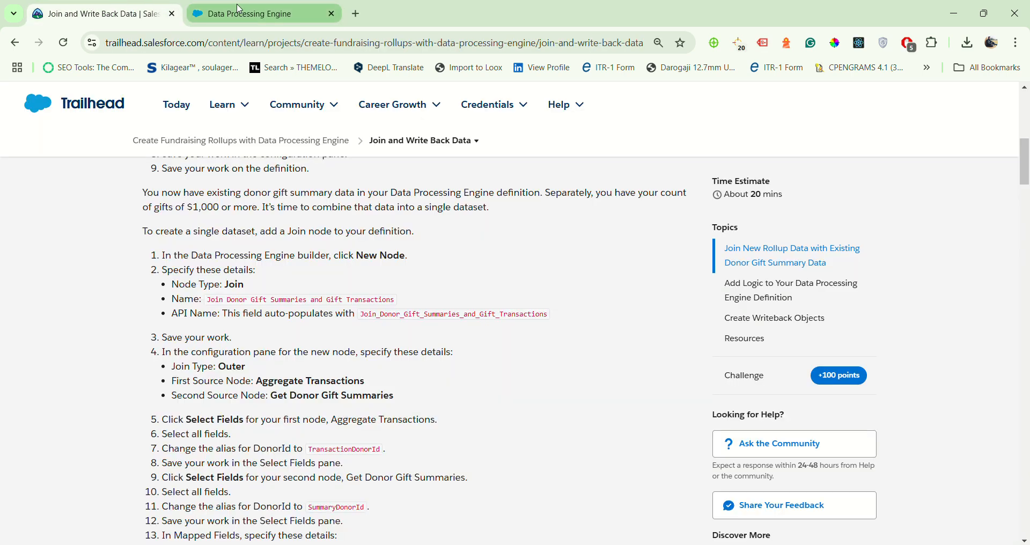
click(240, 9)
click(750, 345)
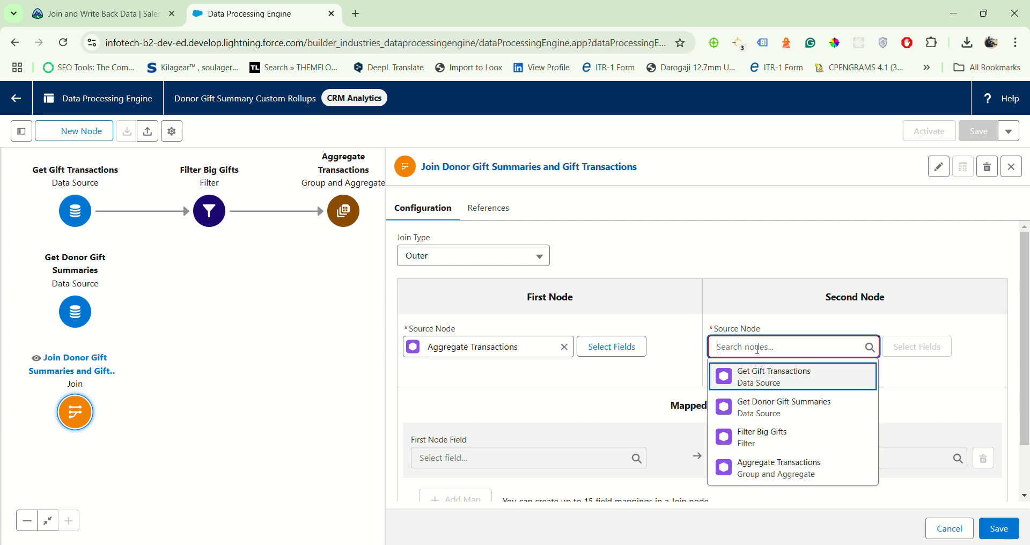
click(799, 408)
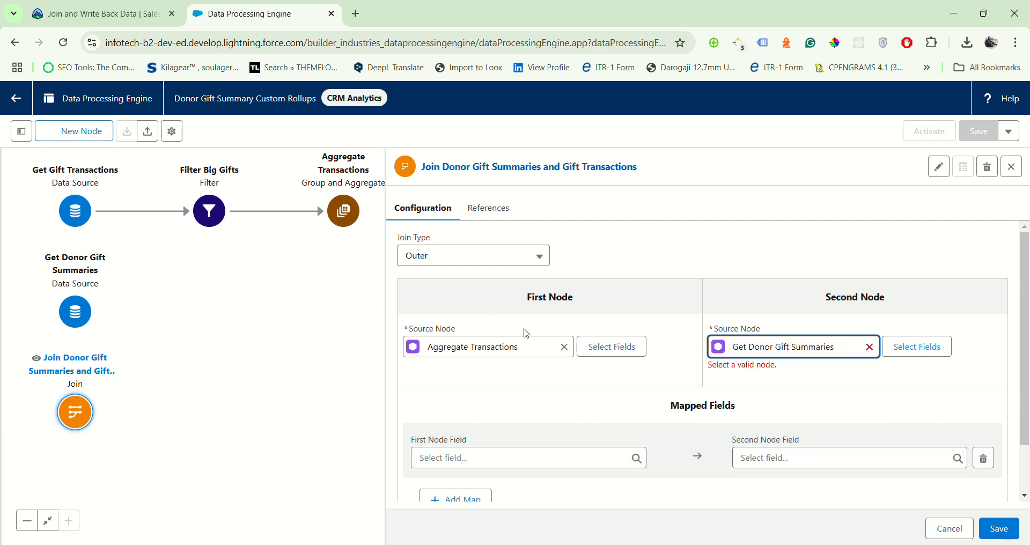
Check the Trailhead field instructions and select all fields of the first node, Aggregate Transactions
click(142, 8)
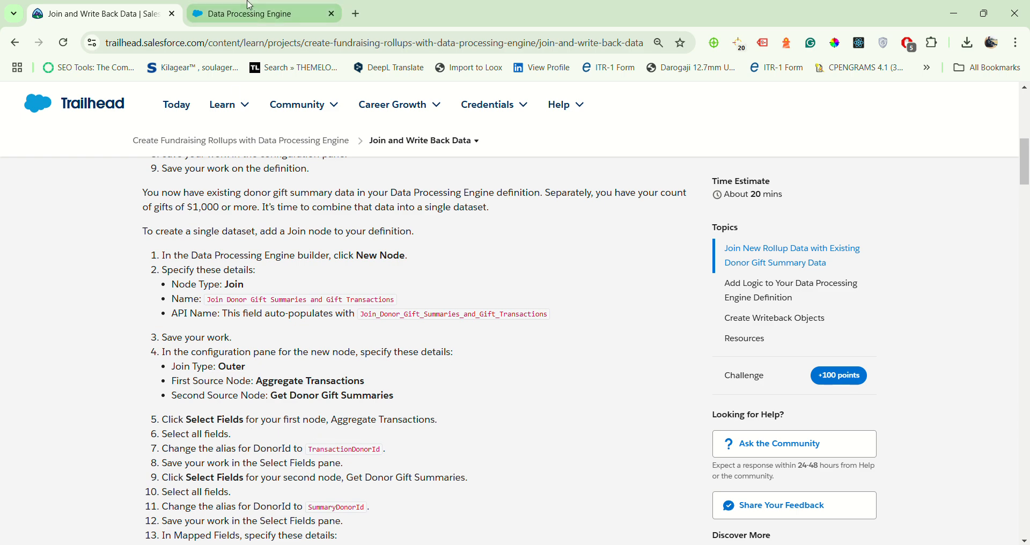
click(258, 13)
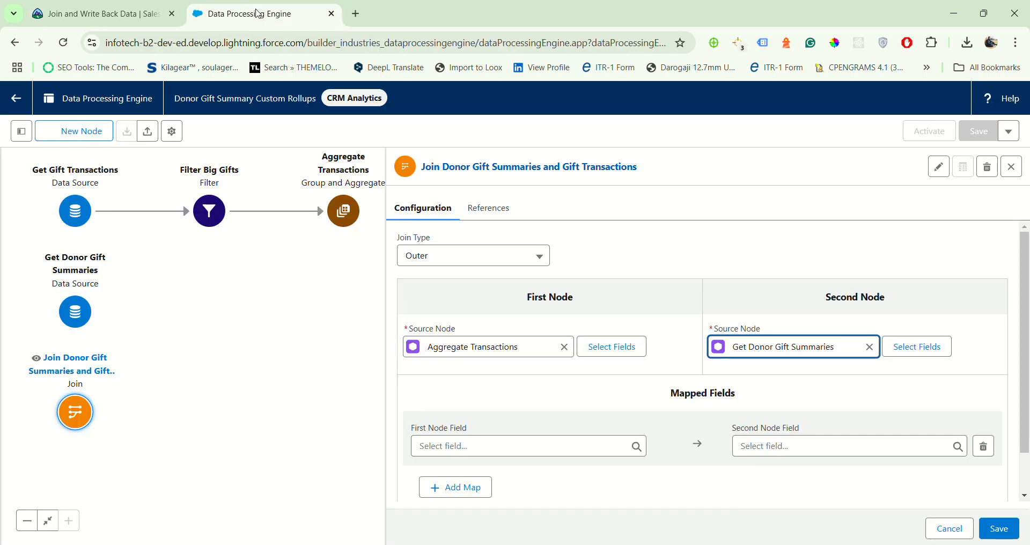
click(605, 346)
click(102, 13)
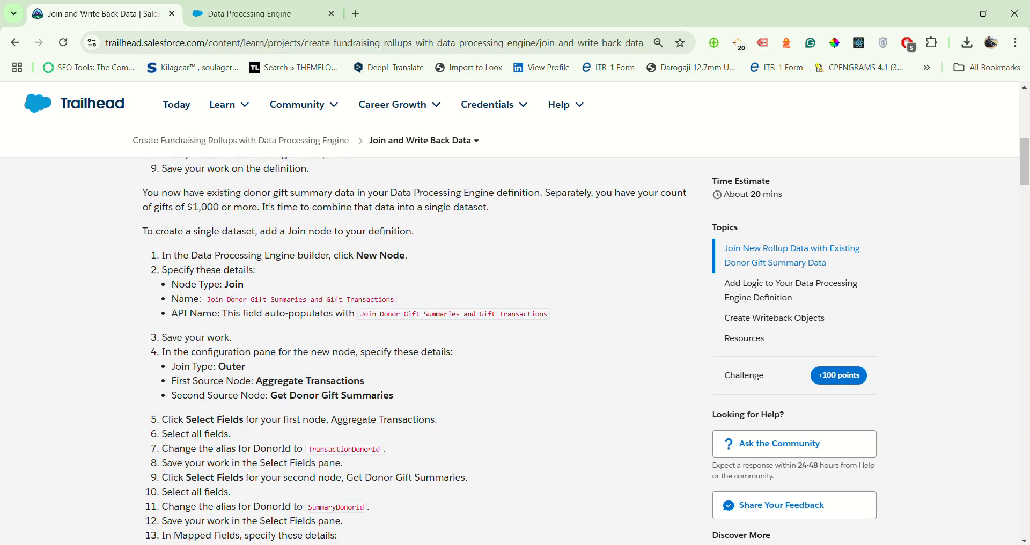
click(260, 12)
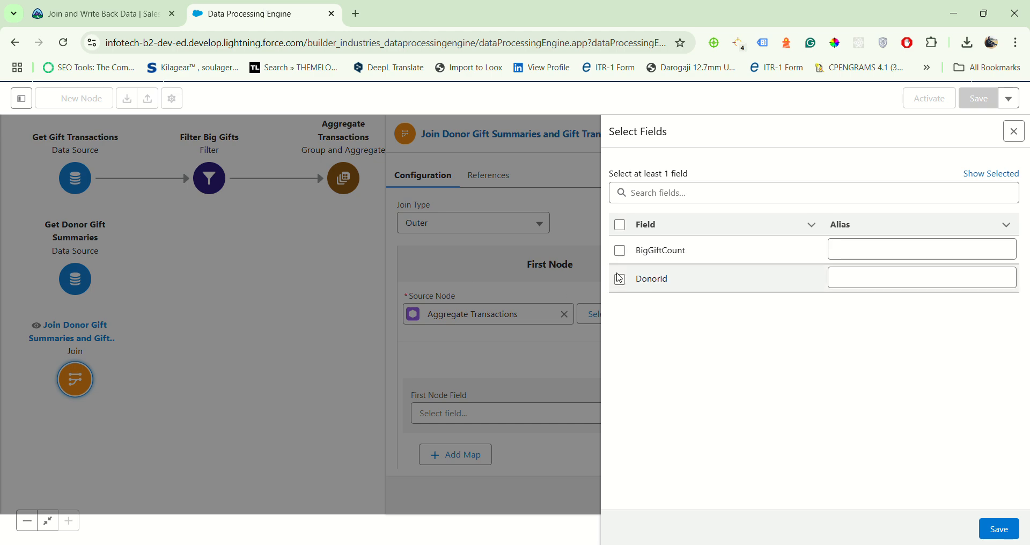
click(621, 226)
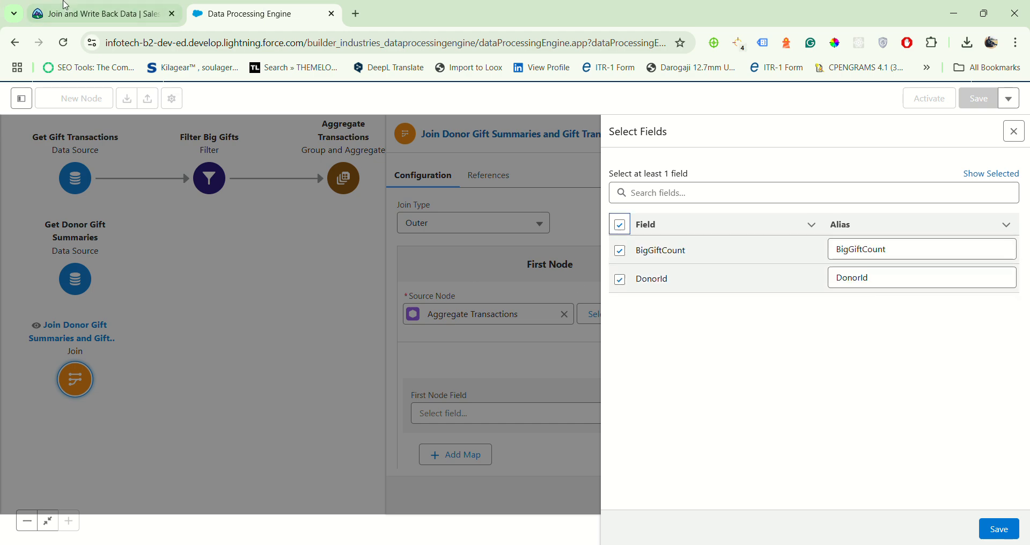
Copy the alias TransactionDonorId from Trailhead, set it as the first node's DonorId alias, and save the field selection
click(73, 14)
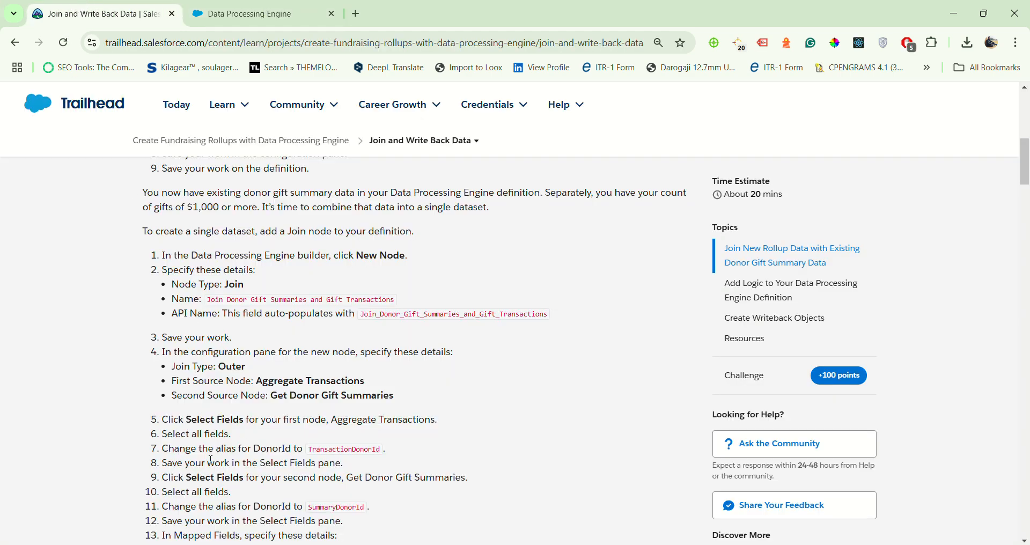
drag(308, 450, 386, 453)
key(ctrl+c)
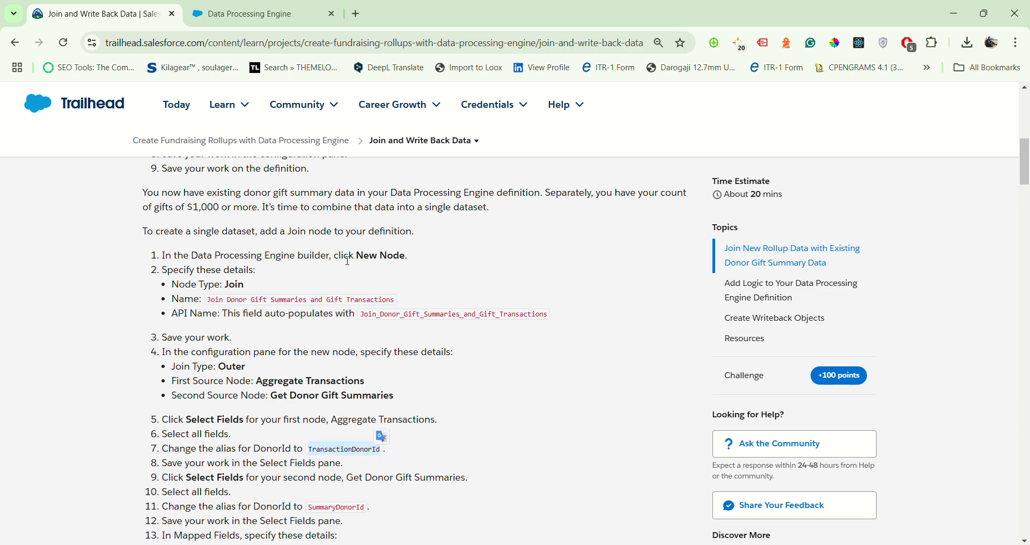
click(279, 13)
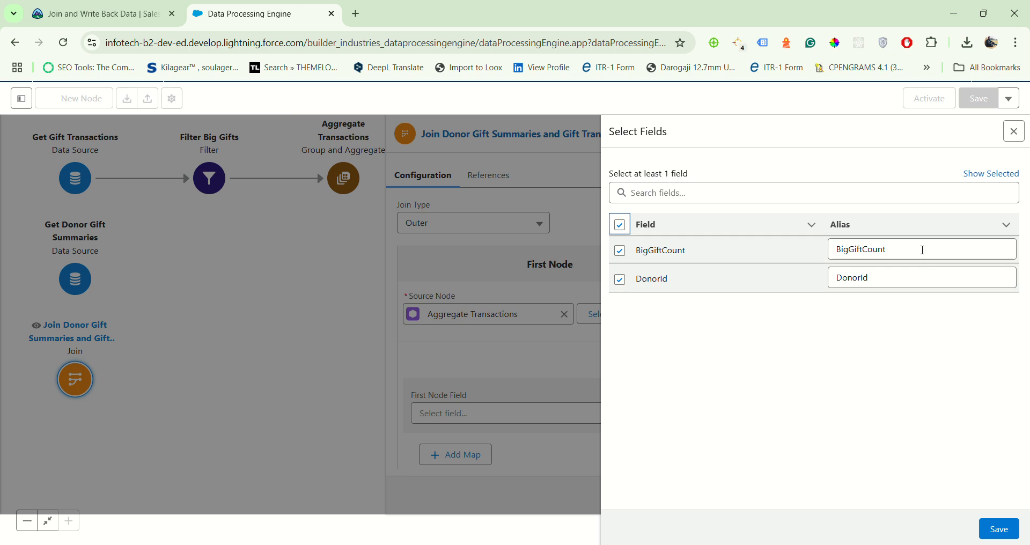
double_click(903, 274)
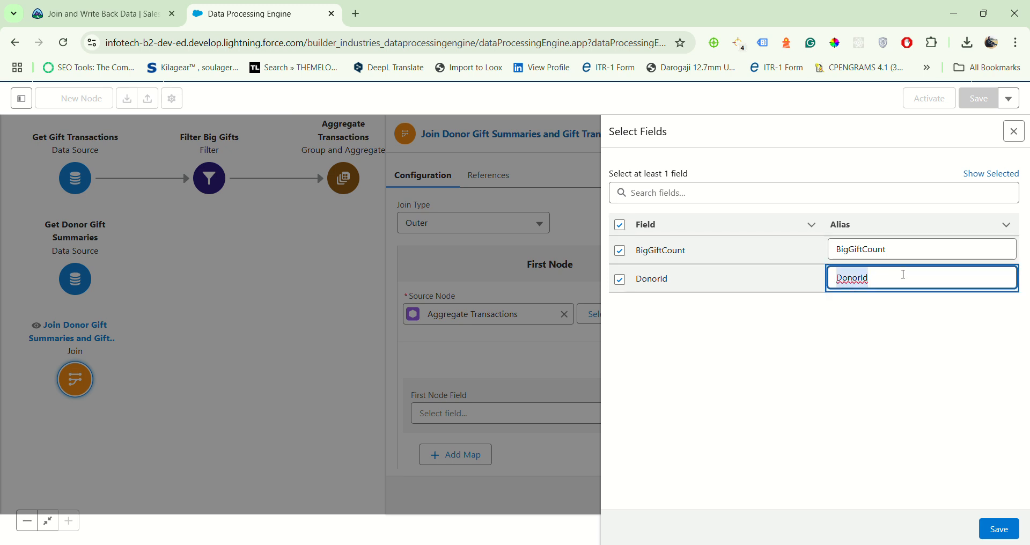
key(ctrl+v)
click(1001, 536)
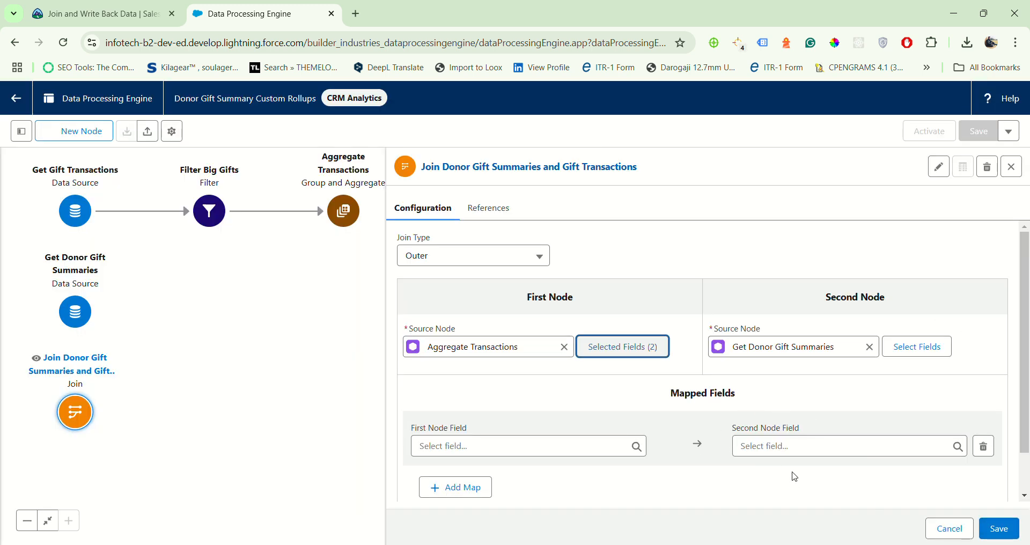
Check the Trailhead instructions and select all fields of the second node, Get Donor Gift Summaries
click(920, 351)
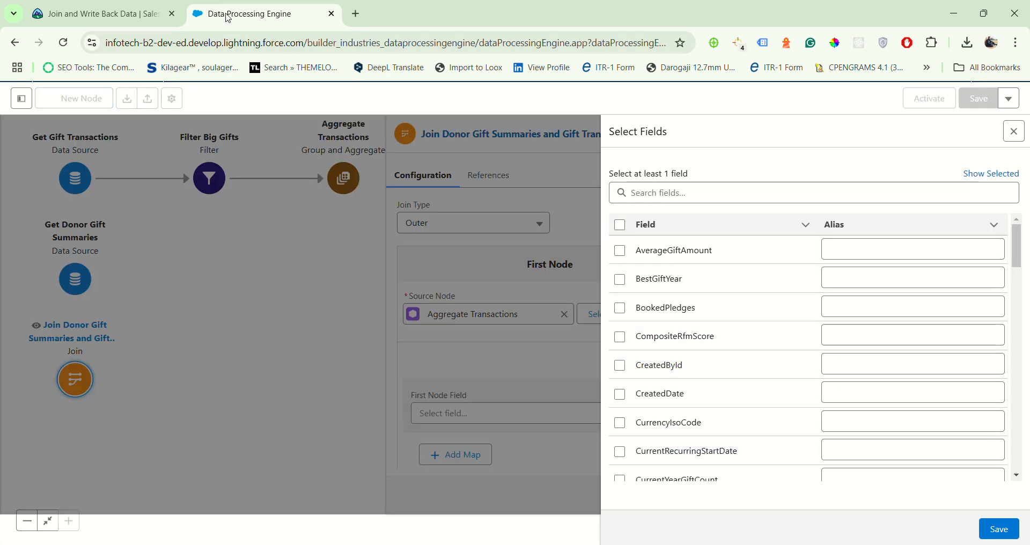
click(102, 14)
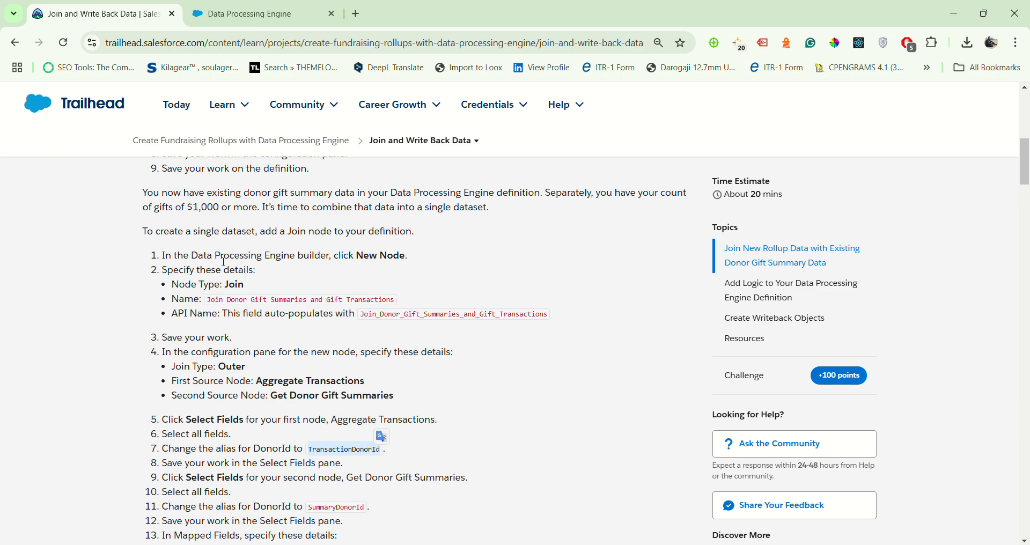
click(275, 13)
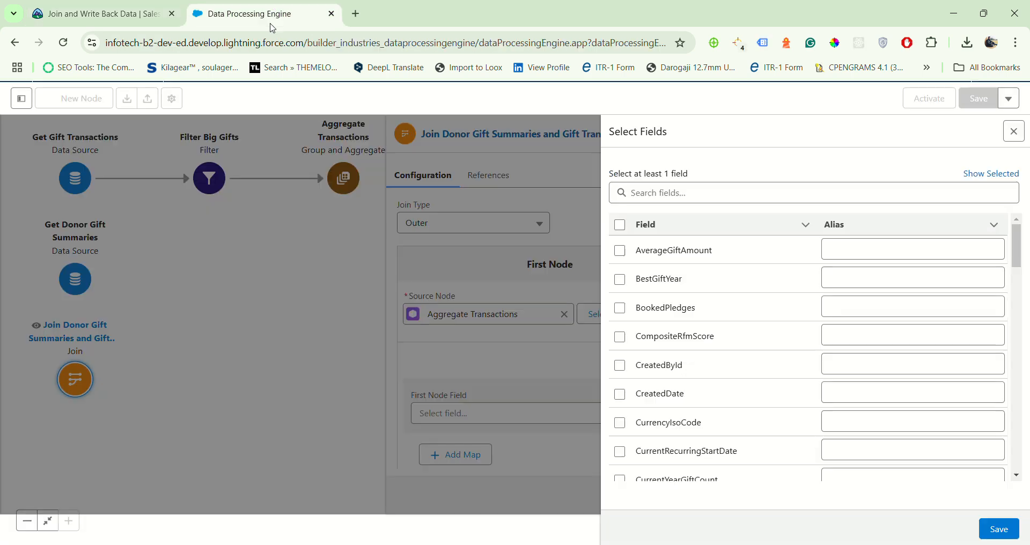
click(620, 225)
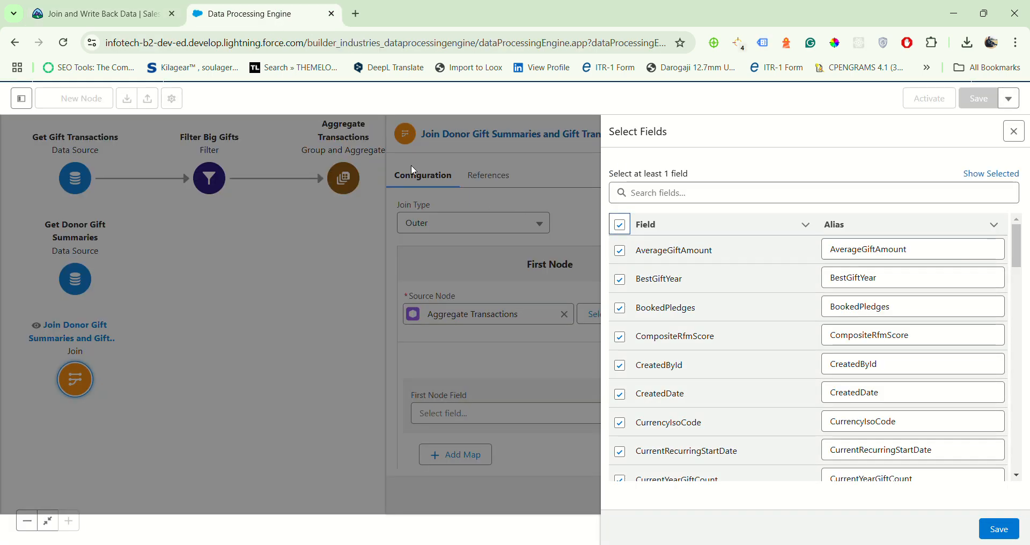
Copy the alias SummaryDonorId from Trailhead, set it as the second node's DonorId alias, and save the field selection
click(97, 13)
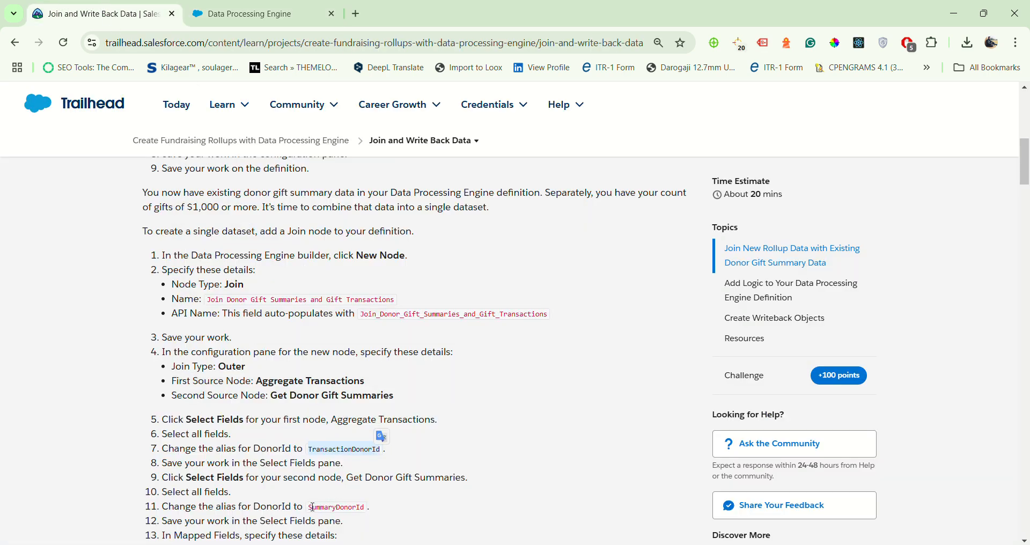
scroll(294, 463, down, 2)
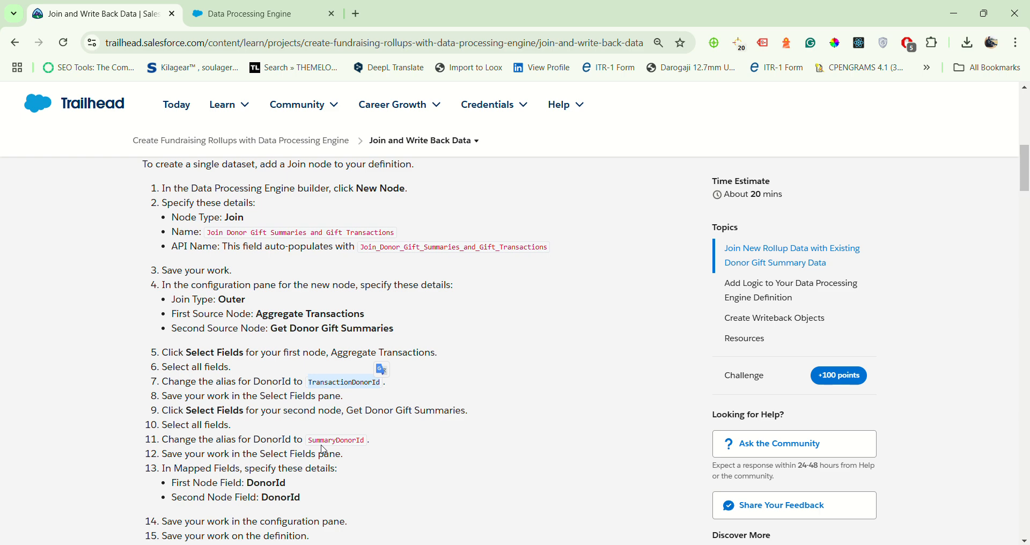
drag(310, 441, 368, 441)
key(ctrl+c)
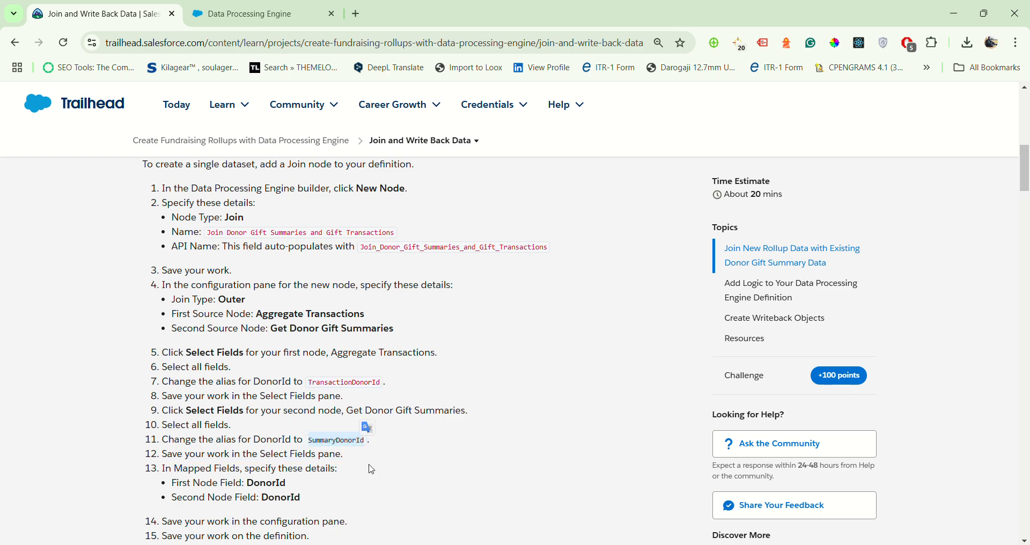
click(276, 14)
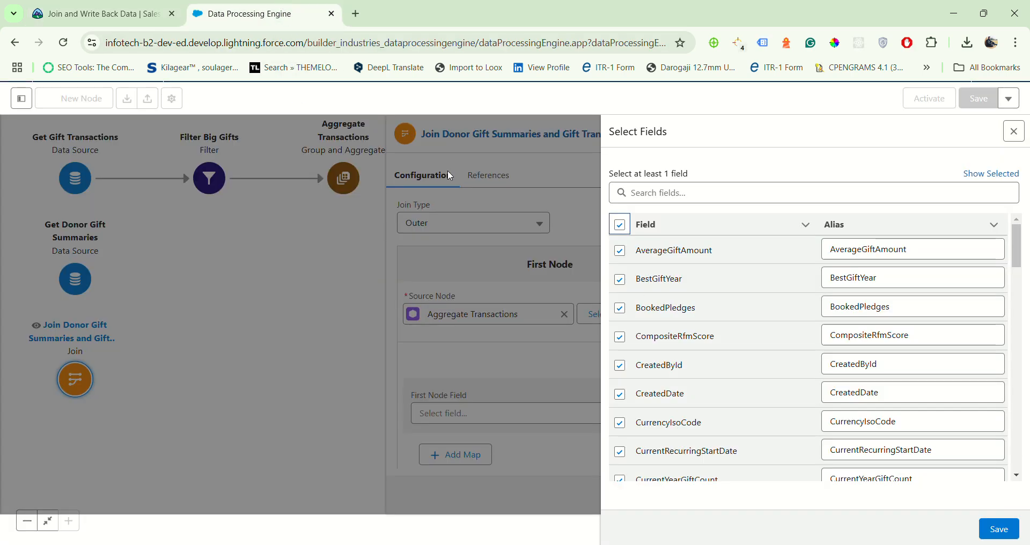
scroll(756, 374, down, 3)
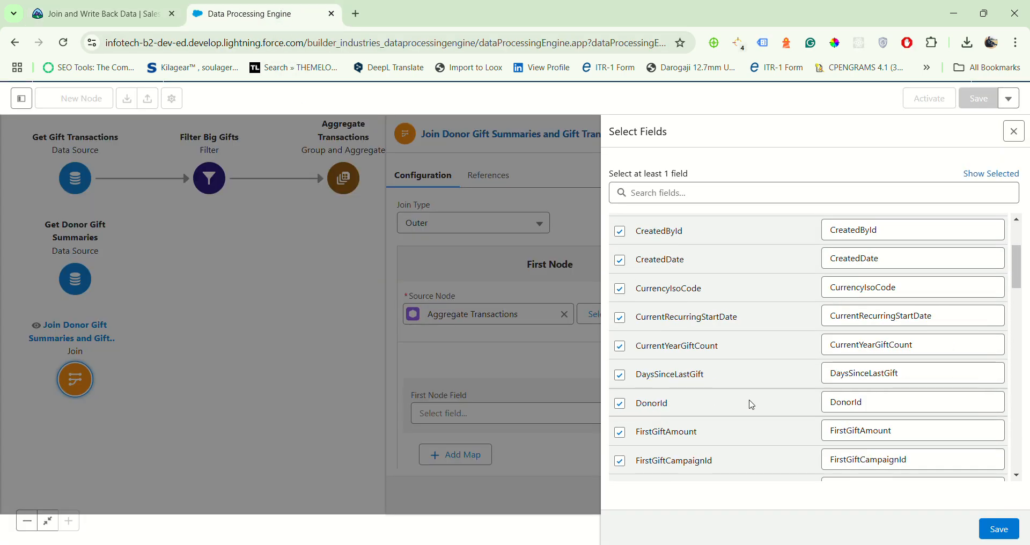
double_click(861, 401)
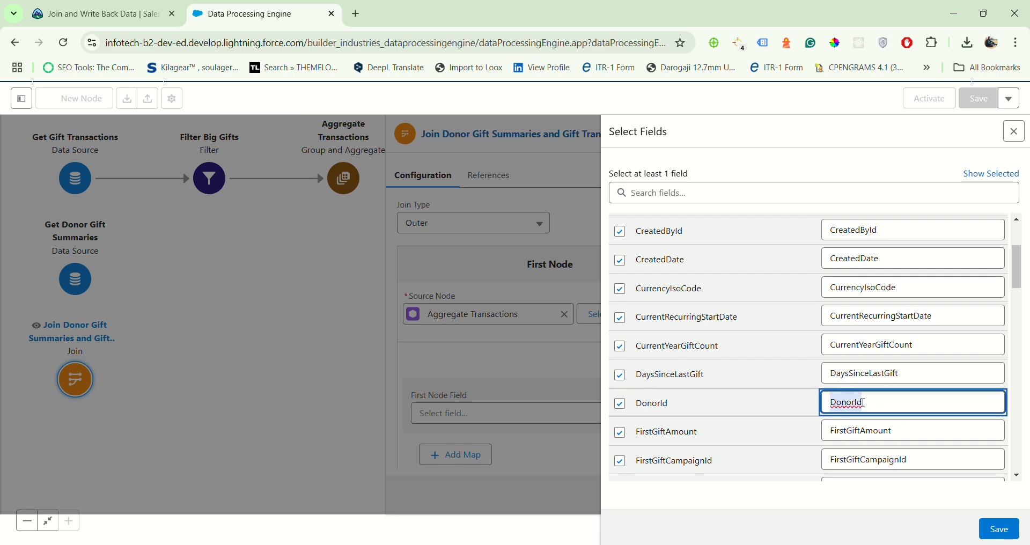
key(ctrl+v)
click(998, 528)
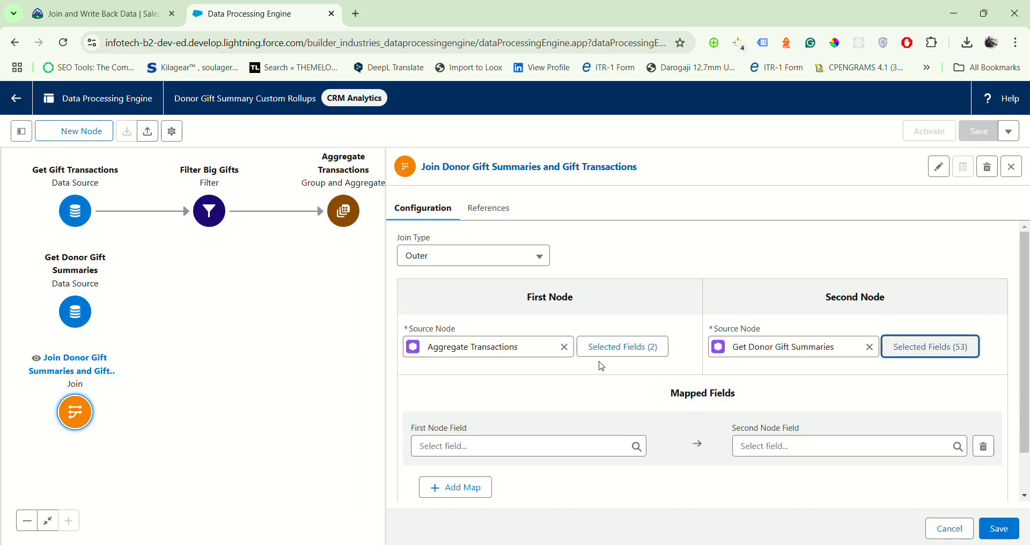
Look up the mapped fields in Trailhead and map the first node's DonorId to the second node's DonorId
click(102, 14)
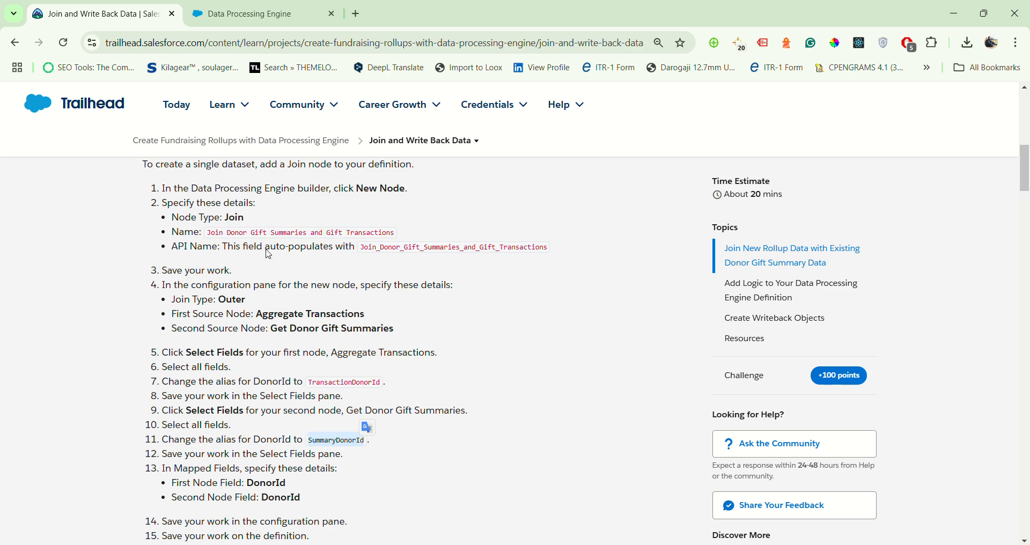
click(302, 5)
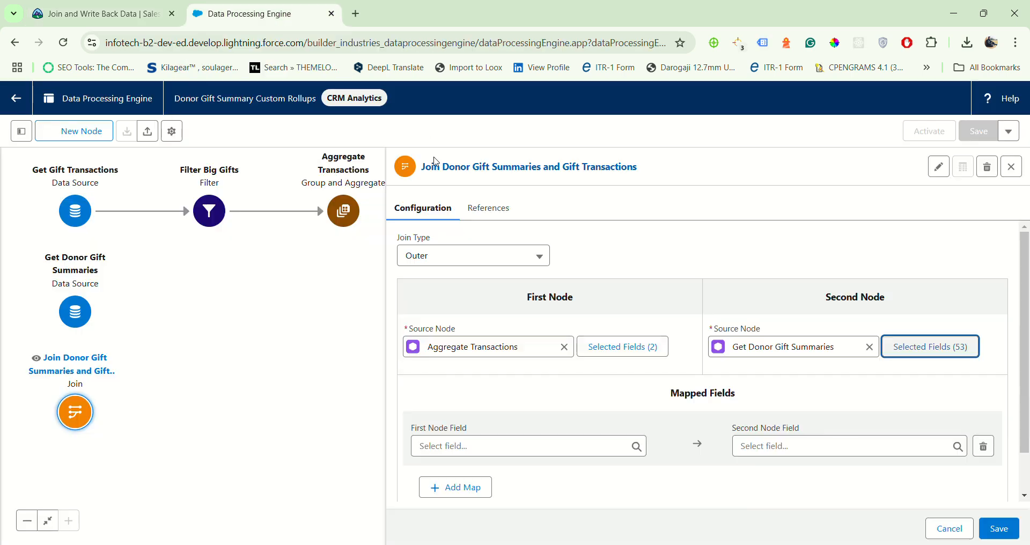
click(524, 445)
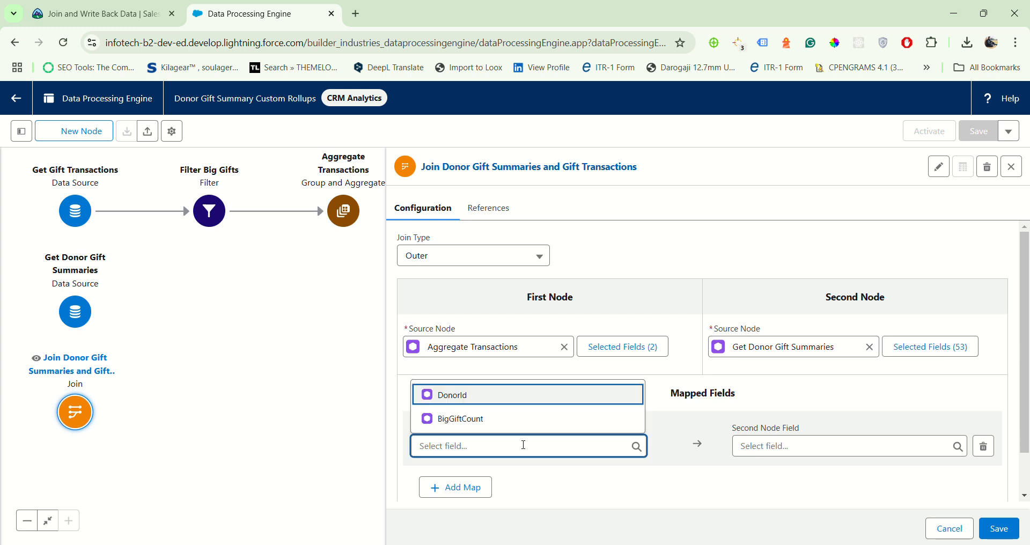
click(498, 397)
click(771, 445)
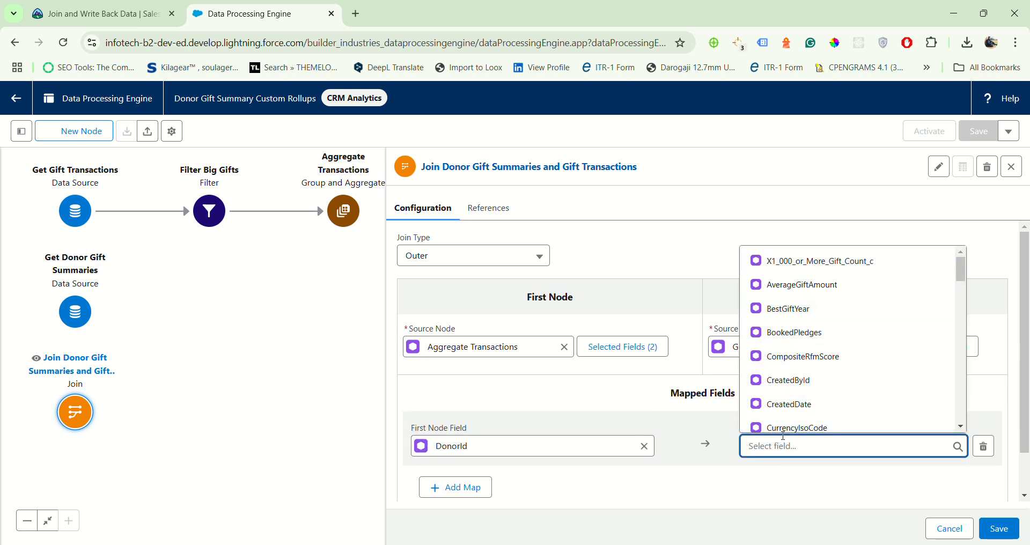
scroll(810, 390, down, 5)
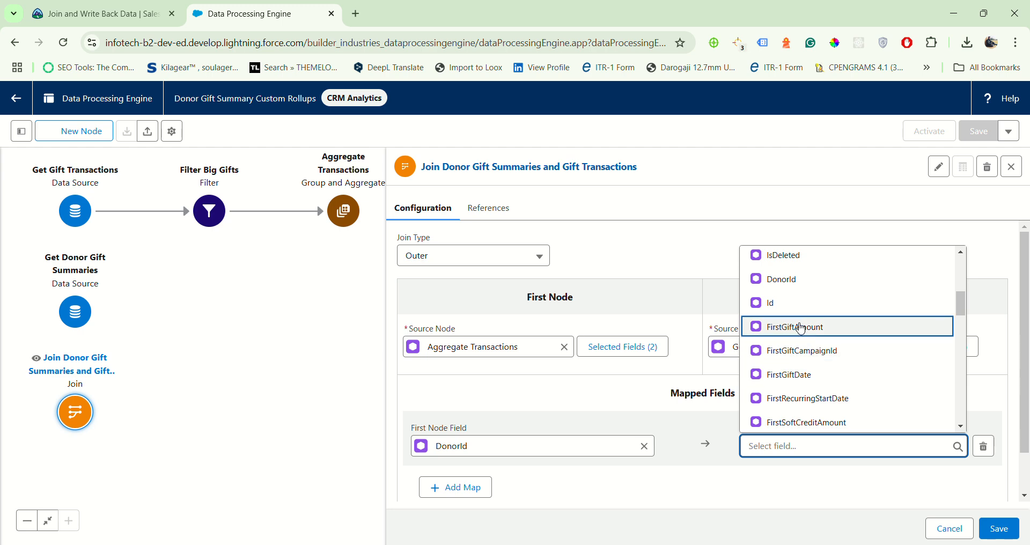
click(805, 287)
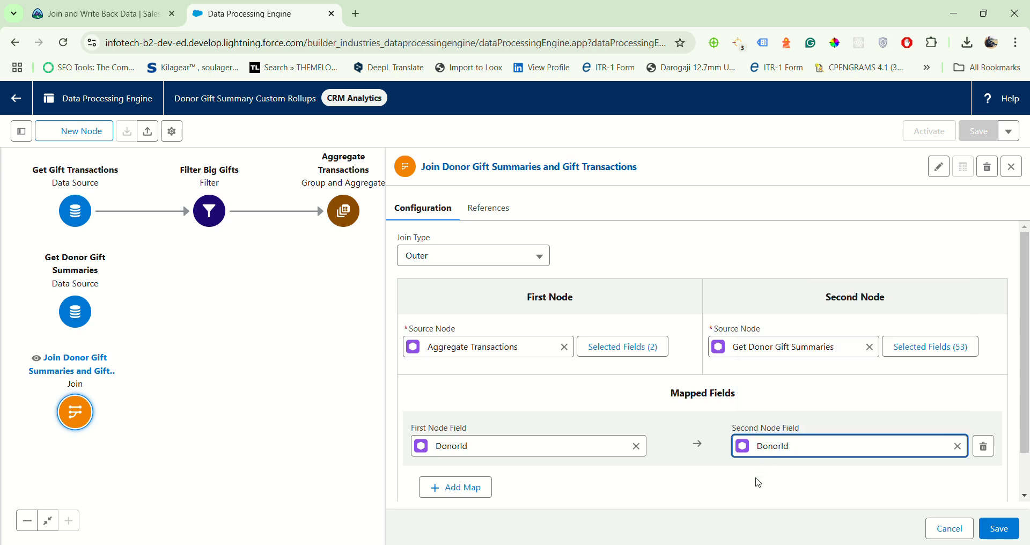
click(685, 477)
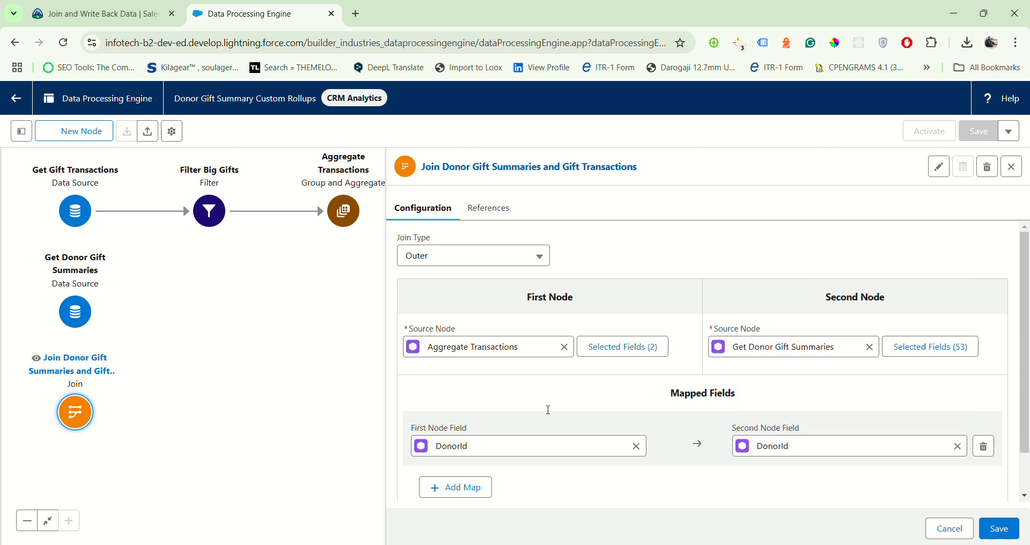
Check the remaining Join instructions in Trailhead, save the Join node's configuration and the definition, and close the node's configuration
click(111, 16)
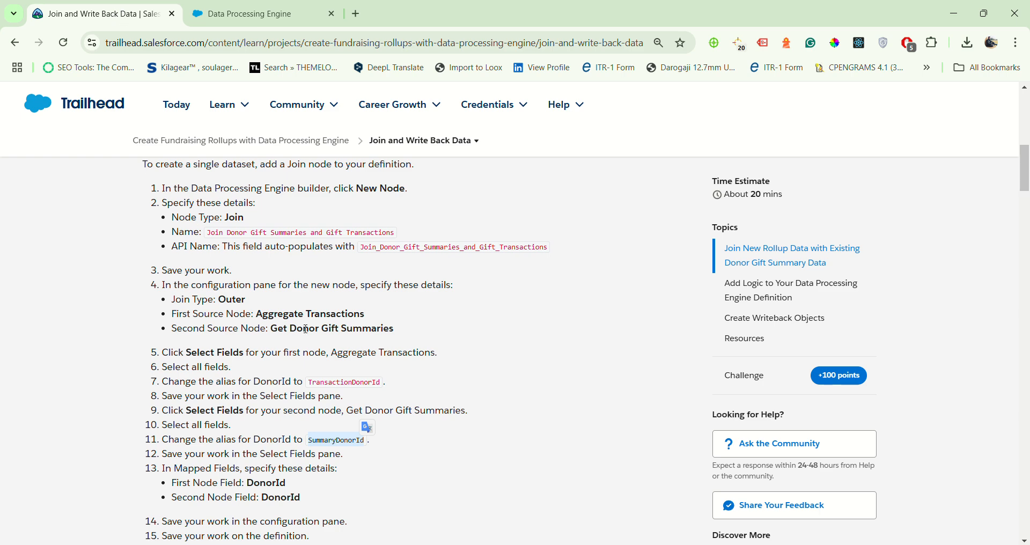
scroll(306, 329, up, 2)
scroll(300, 343, down, 4)
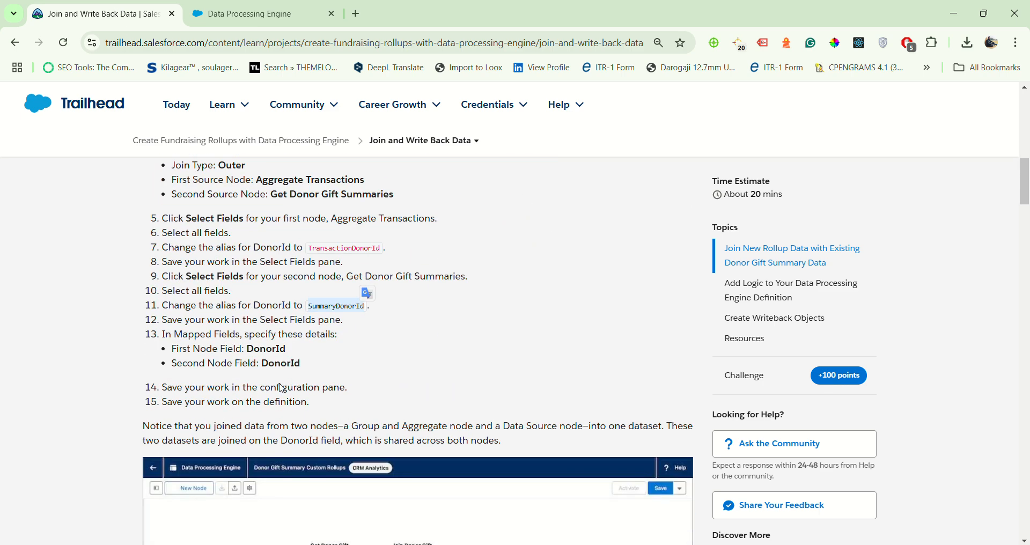
scroll(325, 410, down, 6)
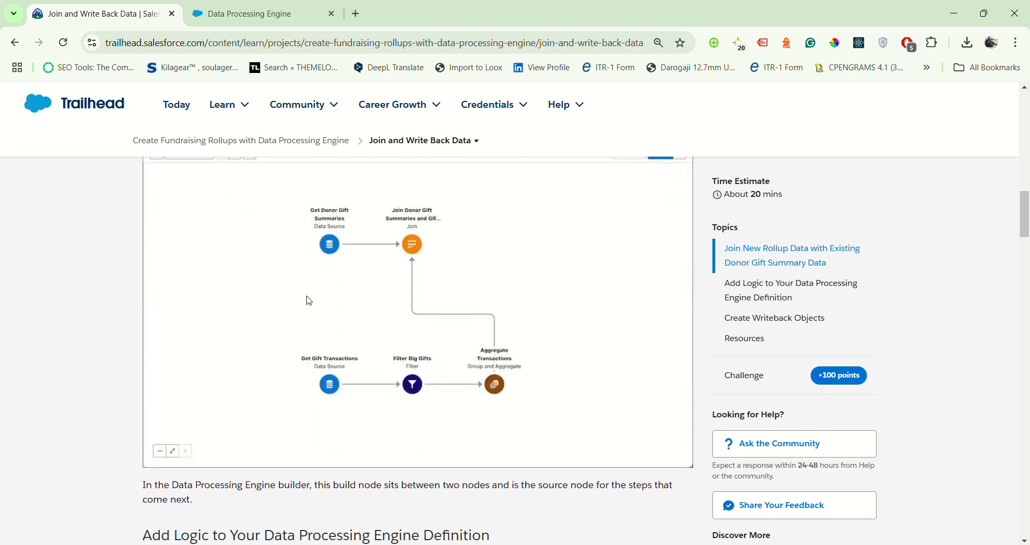
click(257, 14)
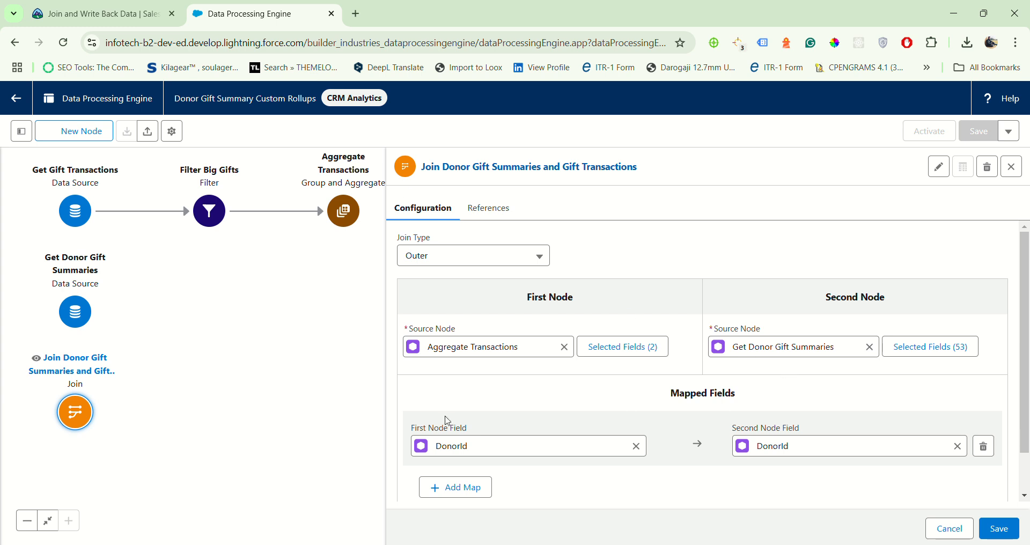
click(1003, 534)
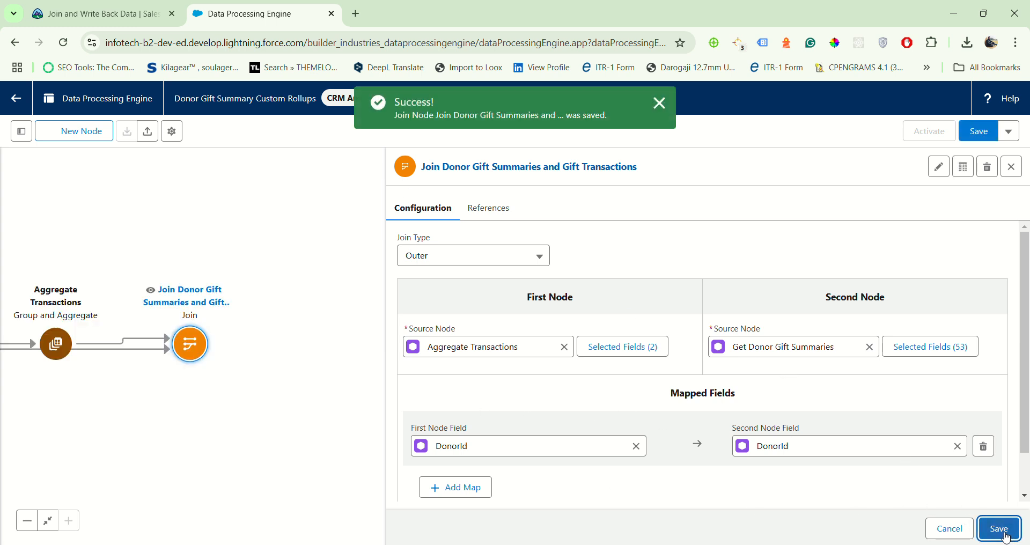
click(998, 530)
click(978, 133)
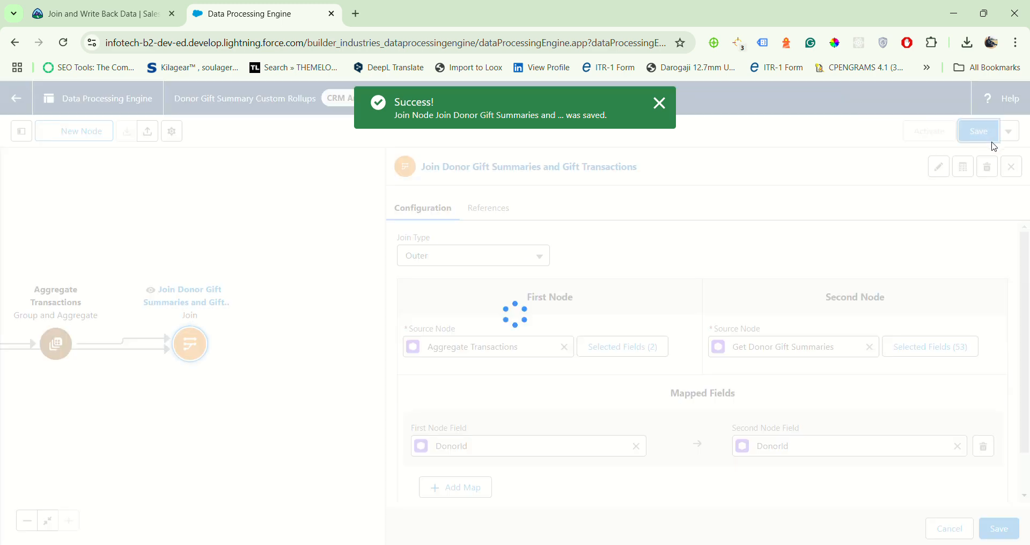
click(1011, 171)
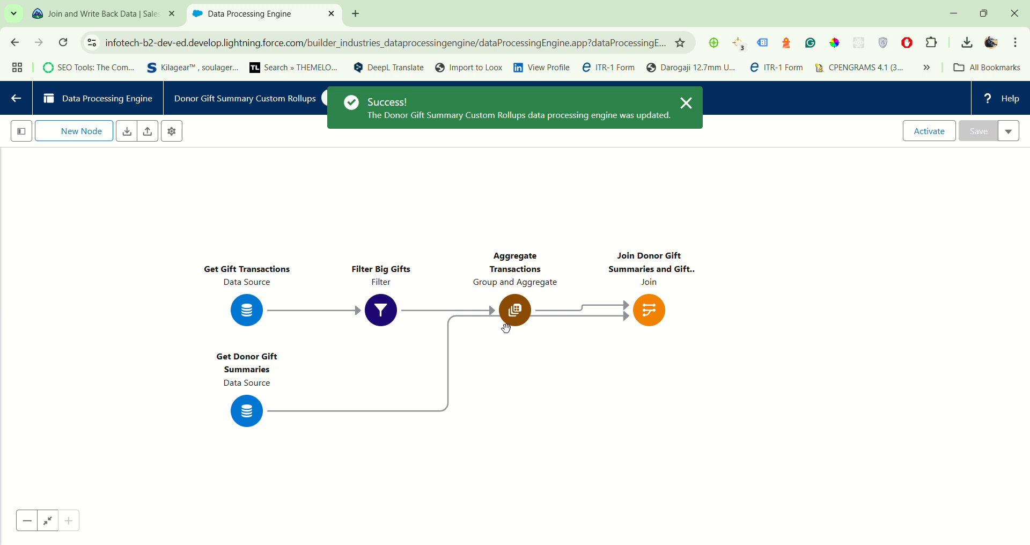
Move the Join node on the canvas to below Filter Big Gifts, beside Get Donor Gift Summaries
drag(448, 380, 469, 390)
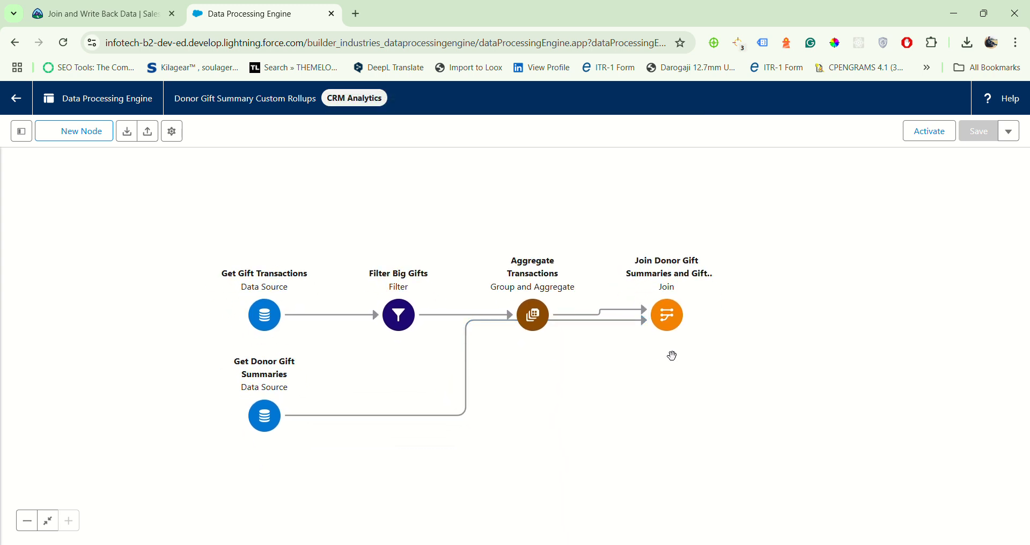
drag(664, 328, 404, 424)
click(685, 452)
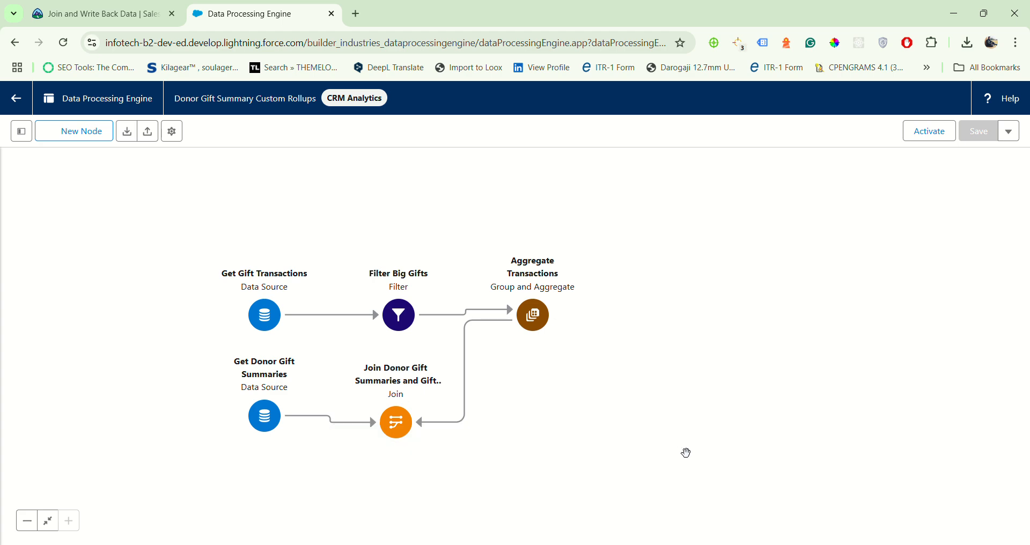
Following the Trailhead diagram, move the Get Donor Gift Summaries and Join nodes into a row above the other nodes
click(106, 18)
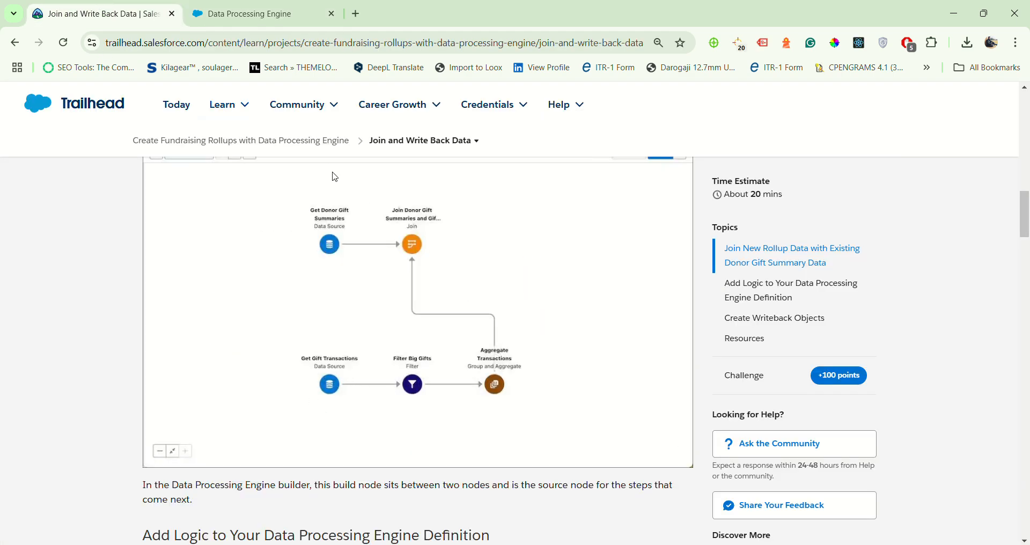
click(285, 15)
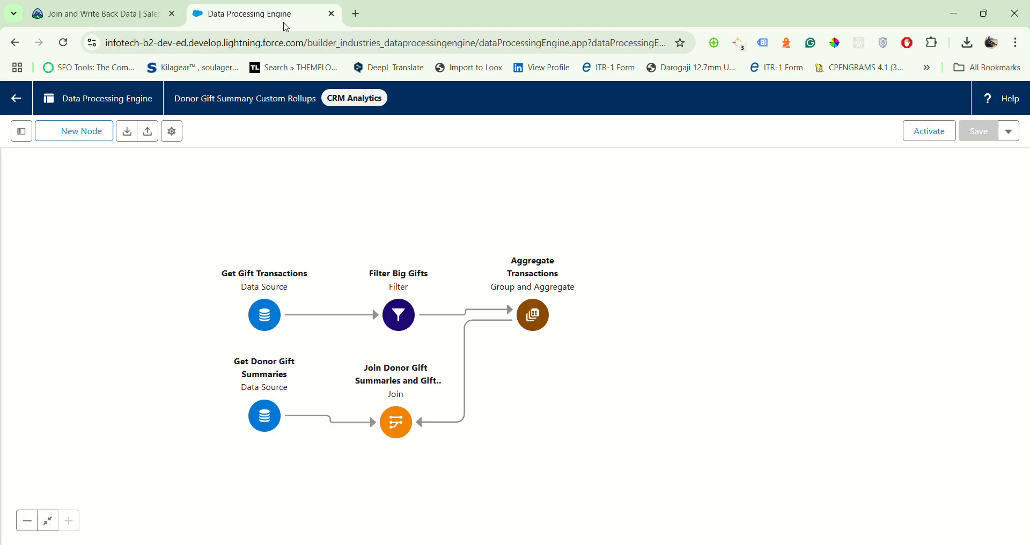
drag(261, 401, 210, 215)
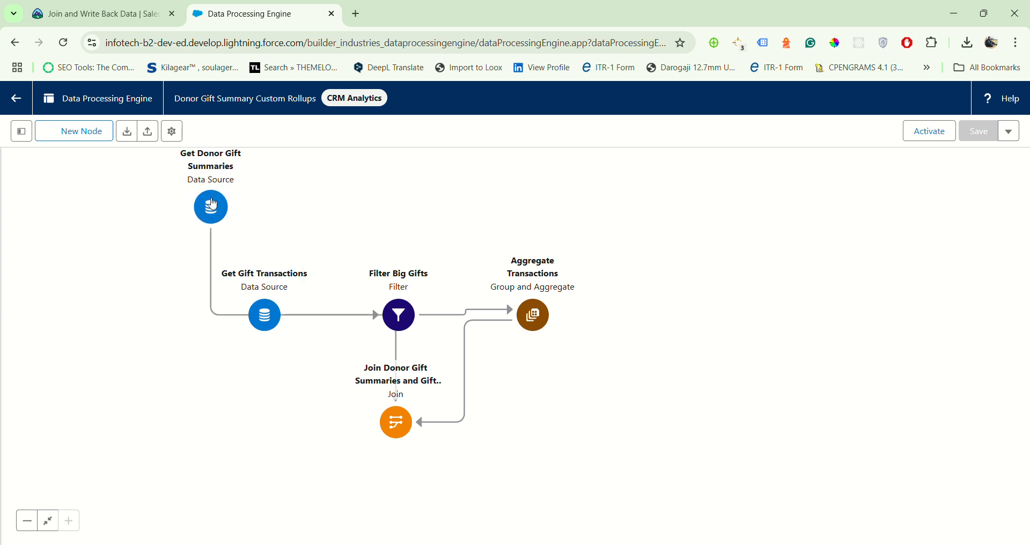
click(209, 217)
drag(394, 421, 455, 221)
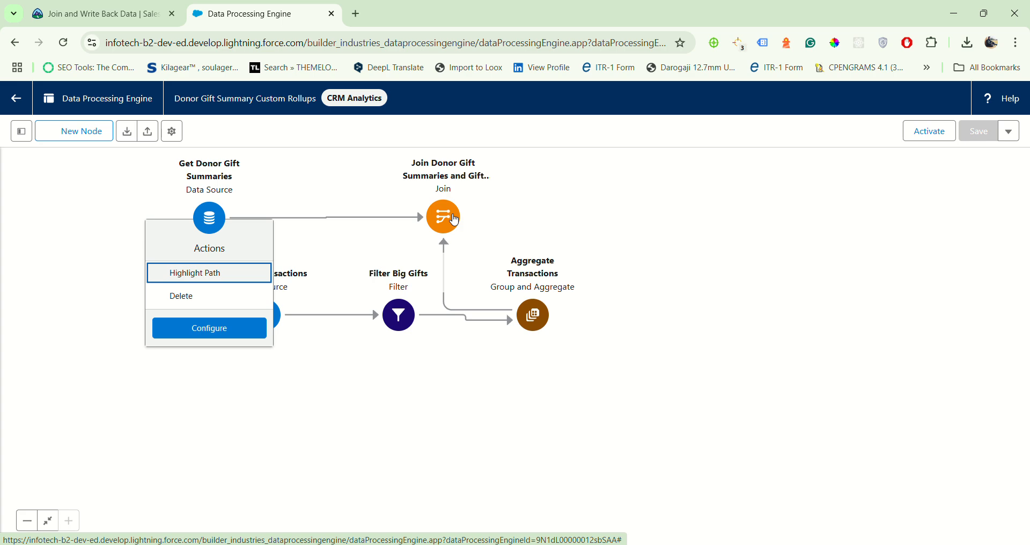
click(455, 221)
Following the Trailhead diagram, line up Get Gift Transactions, Filter Big Gifts and Aggregate Transactions in a lower row, with Aggregate Transactions beneath the Join node
click(97, 13)
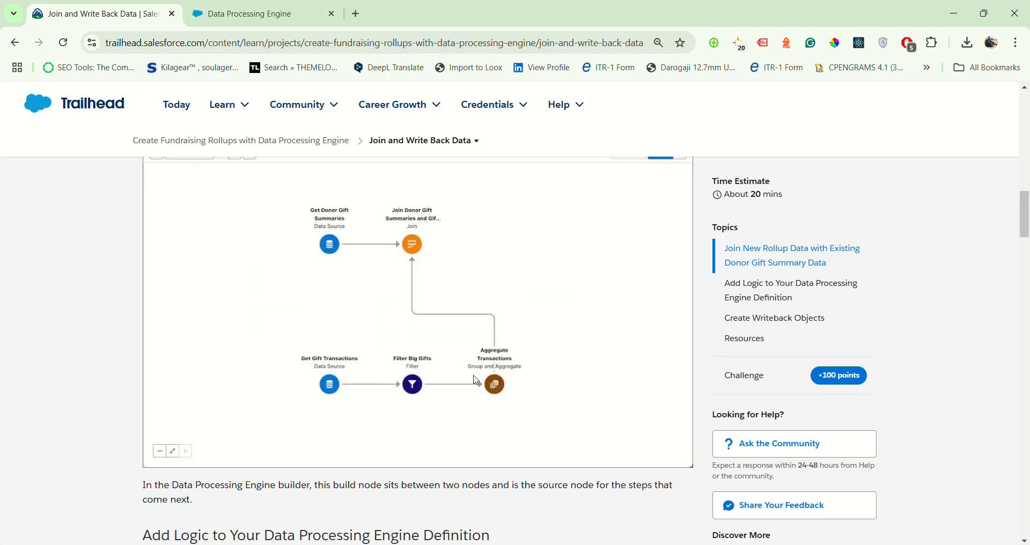
click(313, 14)
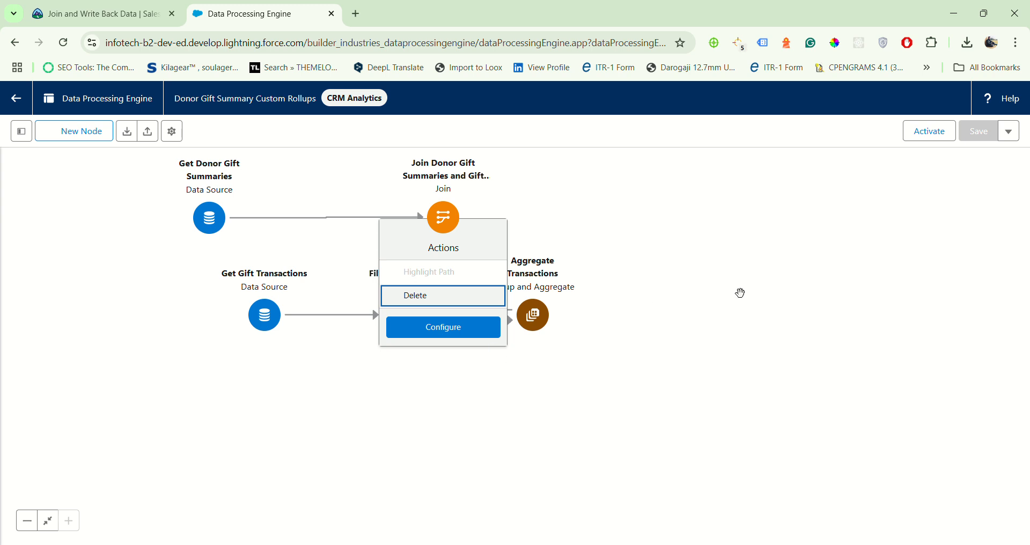
click(500, 336)
drag(537, 334, 447, 414)
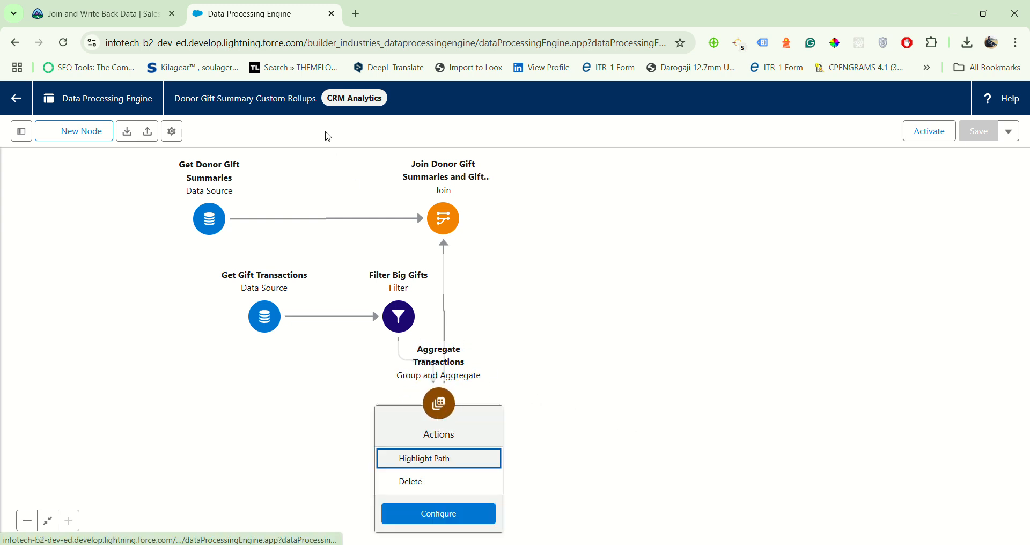
click(128, 15)
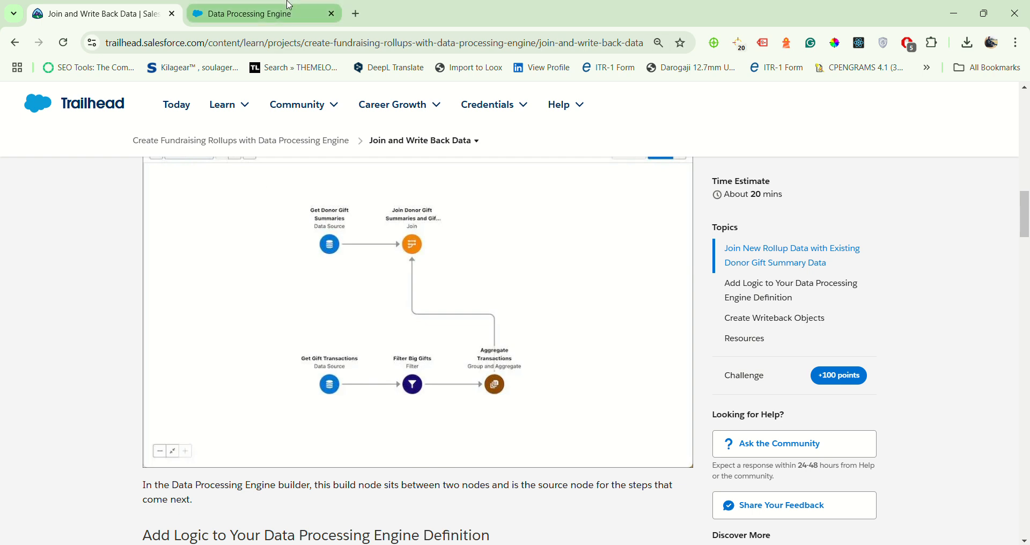
click(247, 14)
drag(402, 336, 296, 420)
drag(273, 336, 181, 422)
click(697, 394)
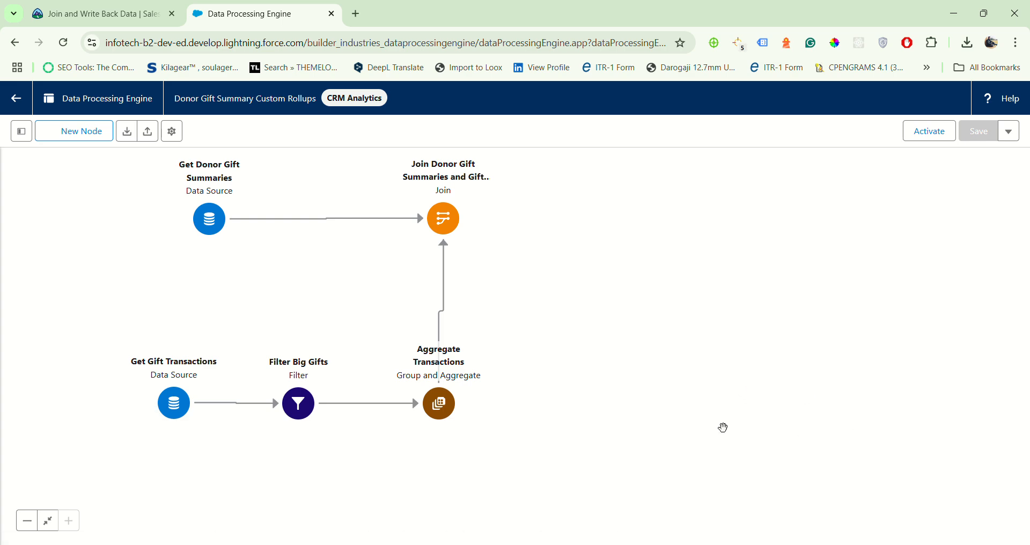
Read the Trailhead section Add Logic to Your Data Processing Engine Definition and compare it with the definition's canvas
click(97, 14)
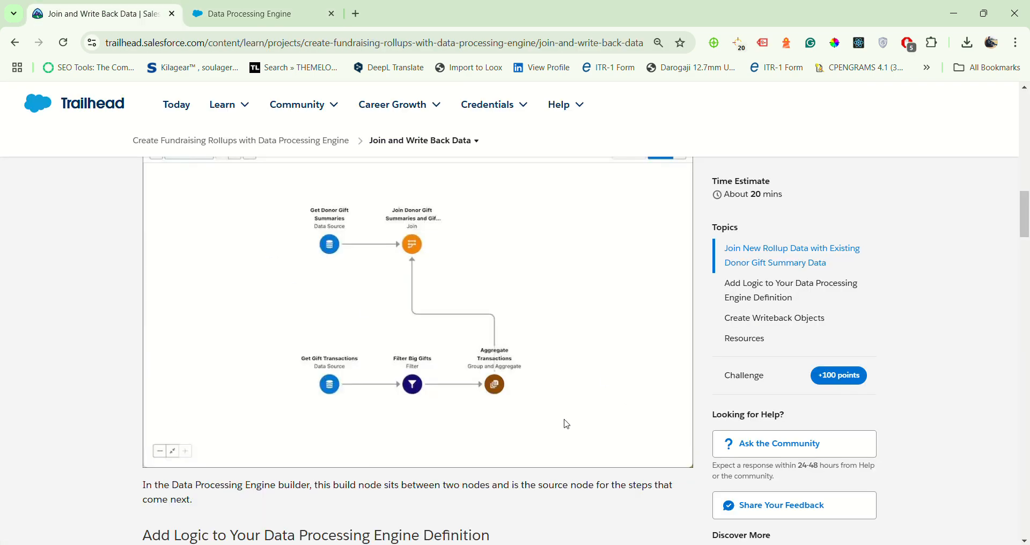
scroll(427, 443, down, 4)
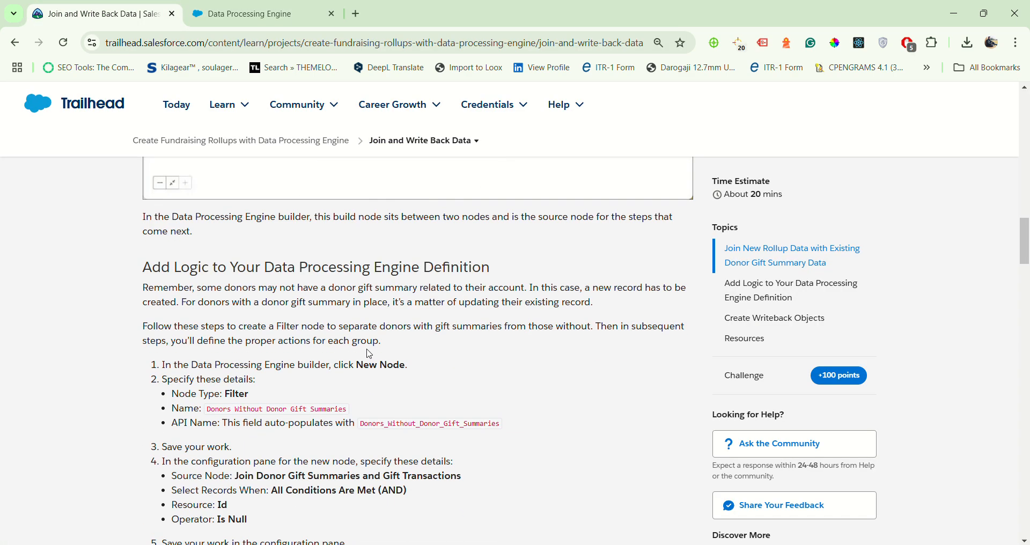
scroll(365, 372, up, 5)
scroll(370, 347, down, 1)
scroll(367, 360, down, 5)
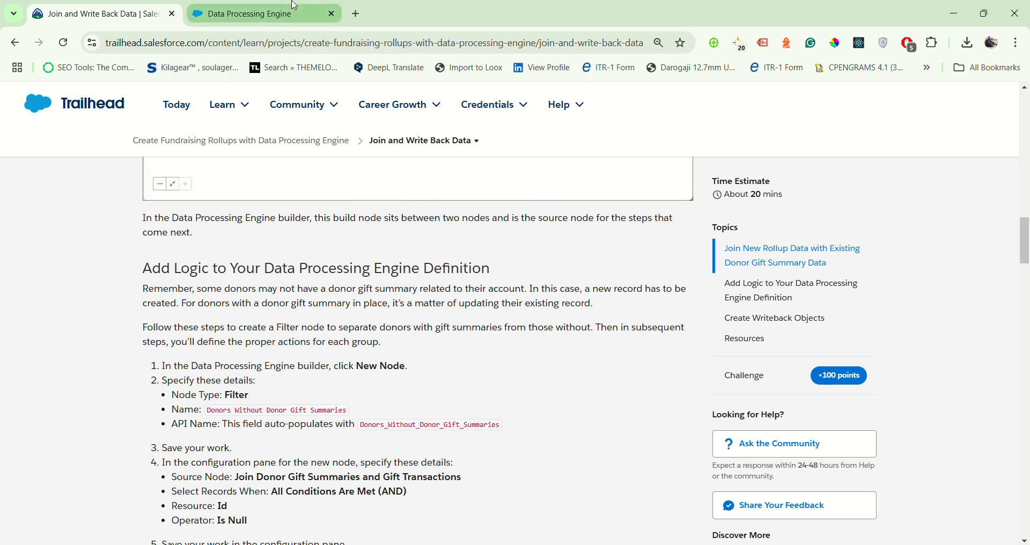
click(231, 13)
click(61, 16)
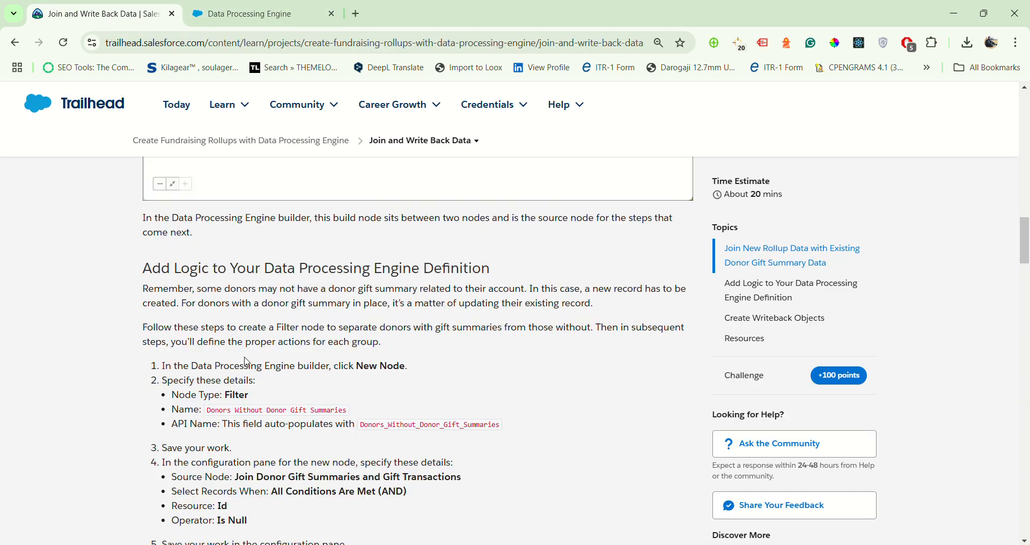
click(241, 14)
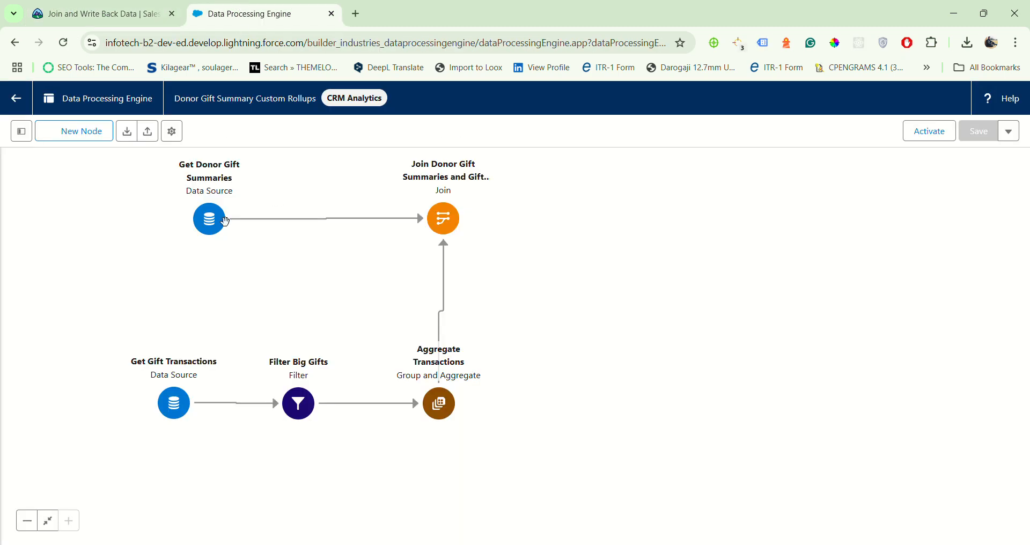
Start a new node, check its details in Trailhead, and set the node type to Filter
click(74, 131)
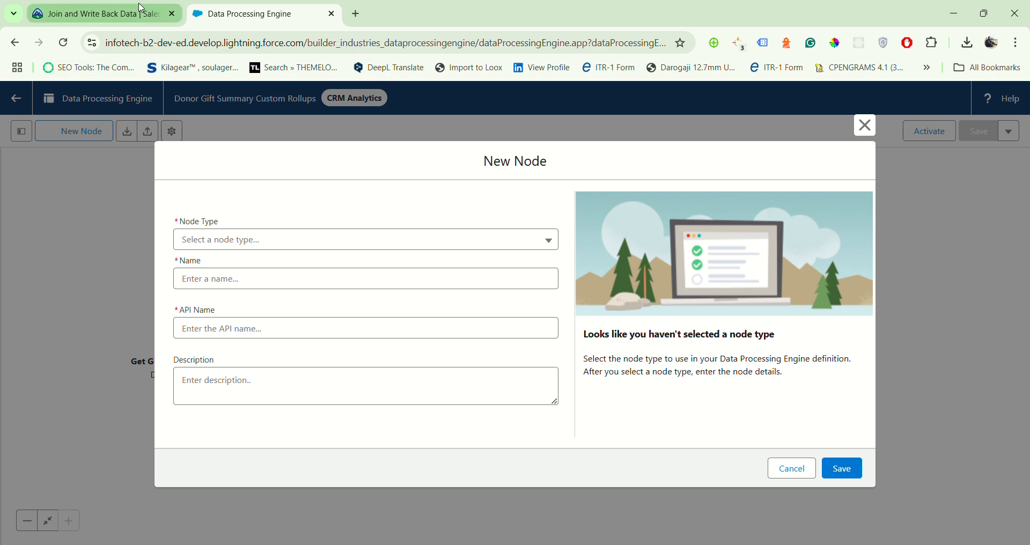
click(80, 14)
scroll(171, 403, down, 3)
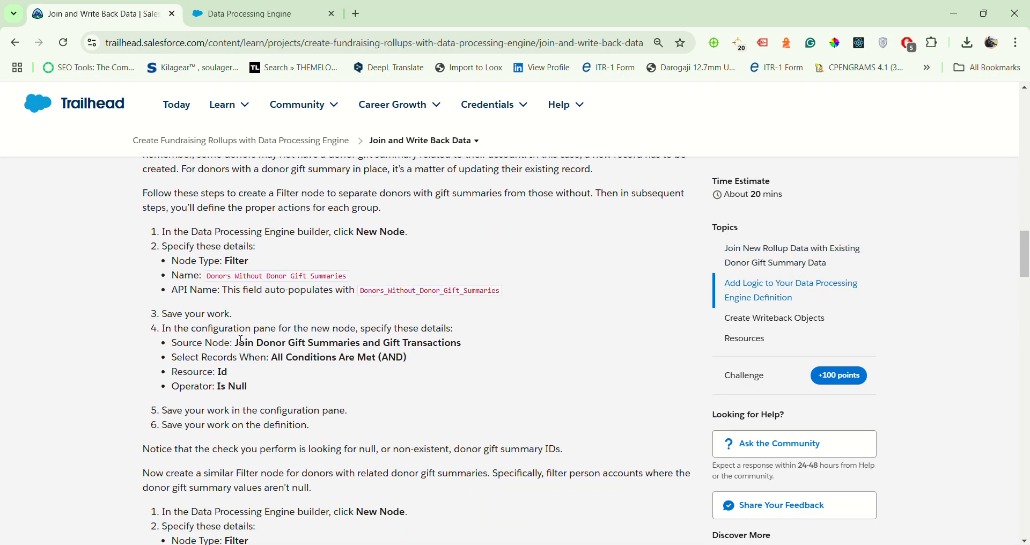
click(266, 8)
click(184, 239)
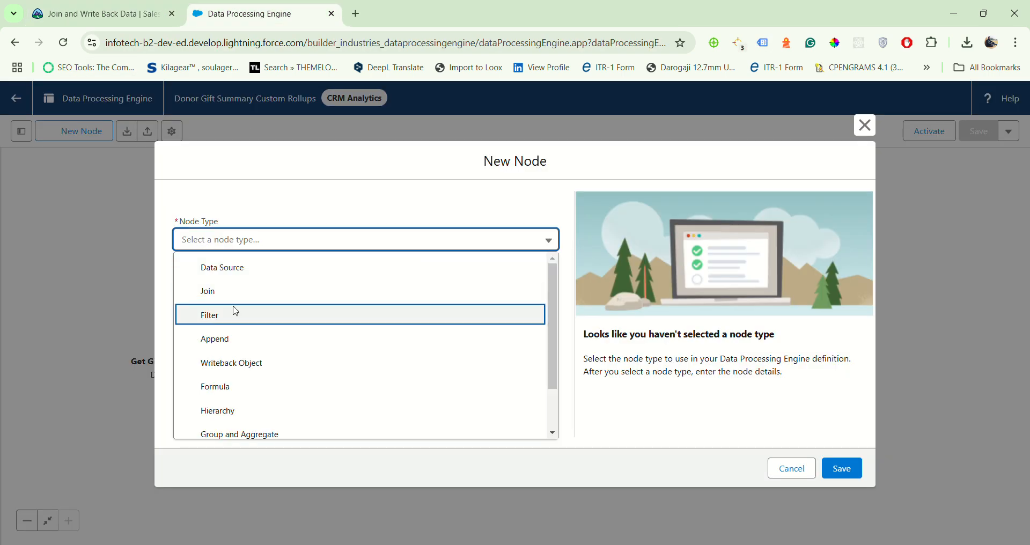
click(236, 311)
Copy the name Donors Without Donor Gift Summaries from Trailhead, enter it as the Filter node's name, and save the new node
click(94, 16)
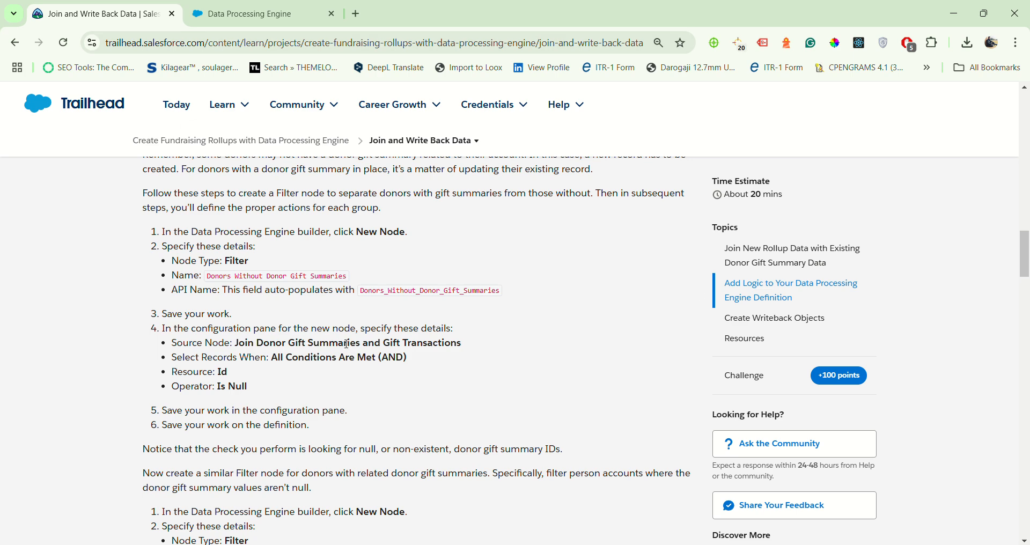
click(447, 154)
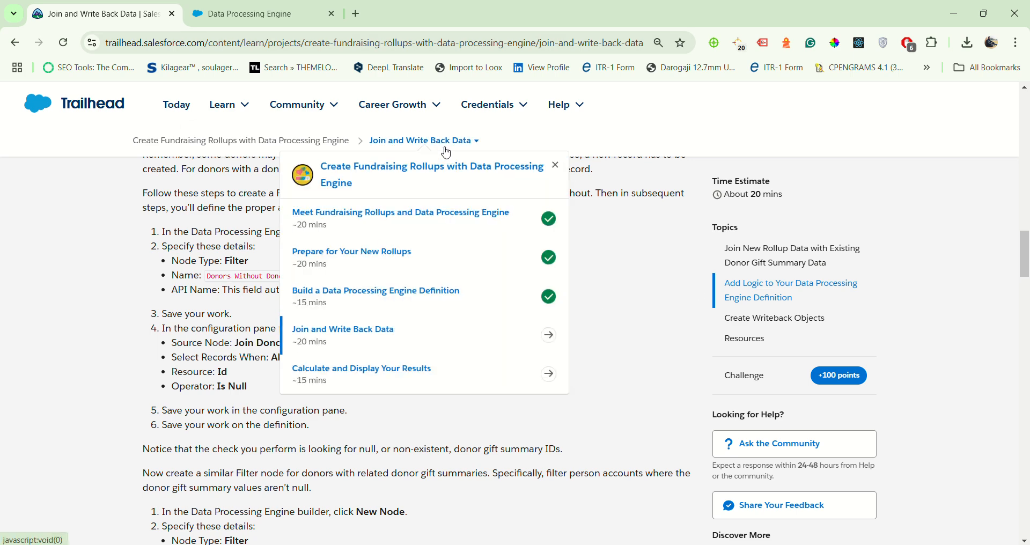
drag(211, 279, 356, 283)
key(ctrl+c)
key(ctrl+Tab)
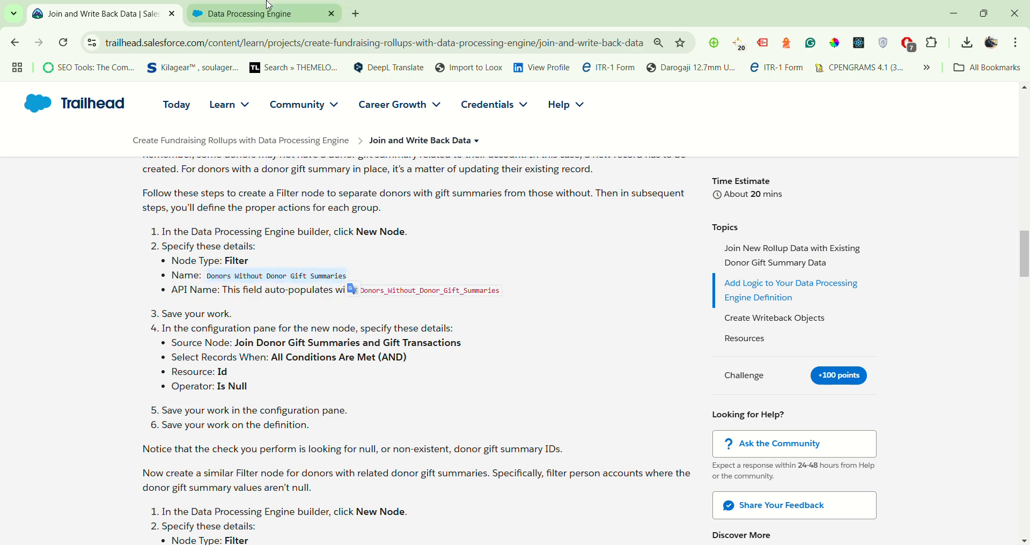
click(272, 281)
key(ctrl+v)
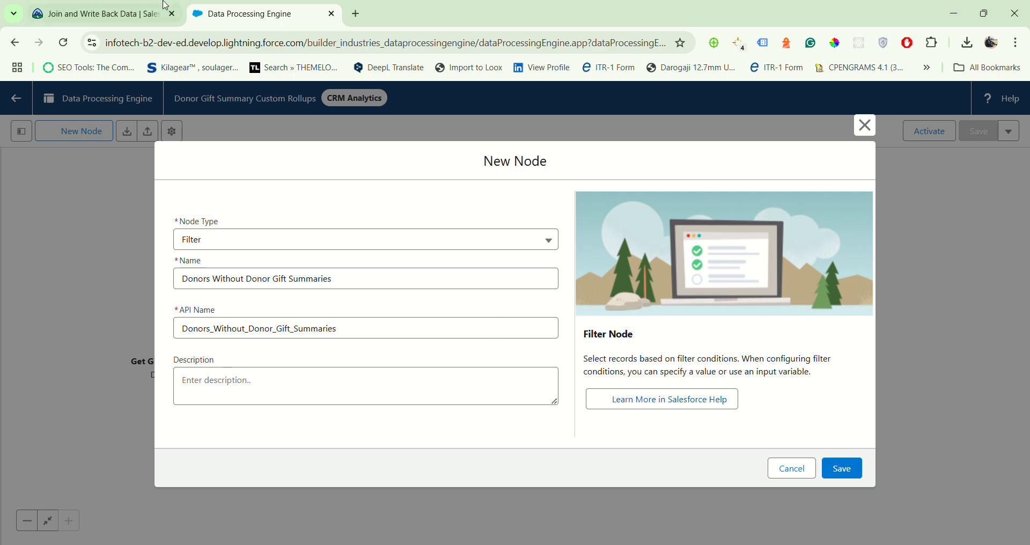
key(ctrl+Tab)
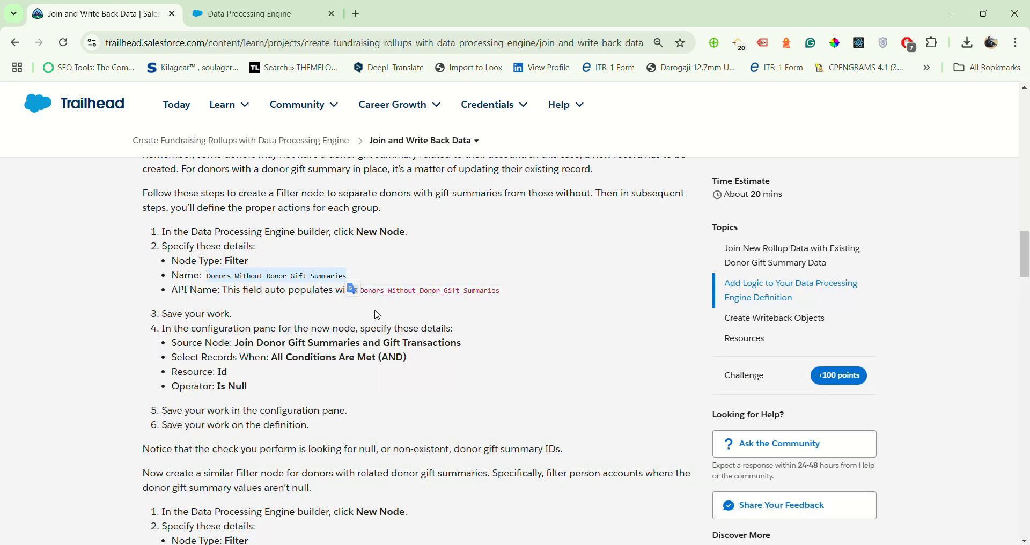
click(252, 14)
click(842, 468)
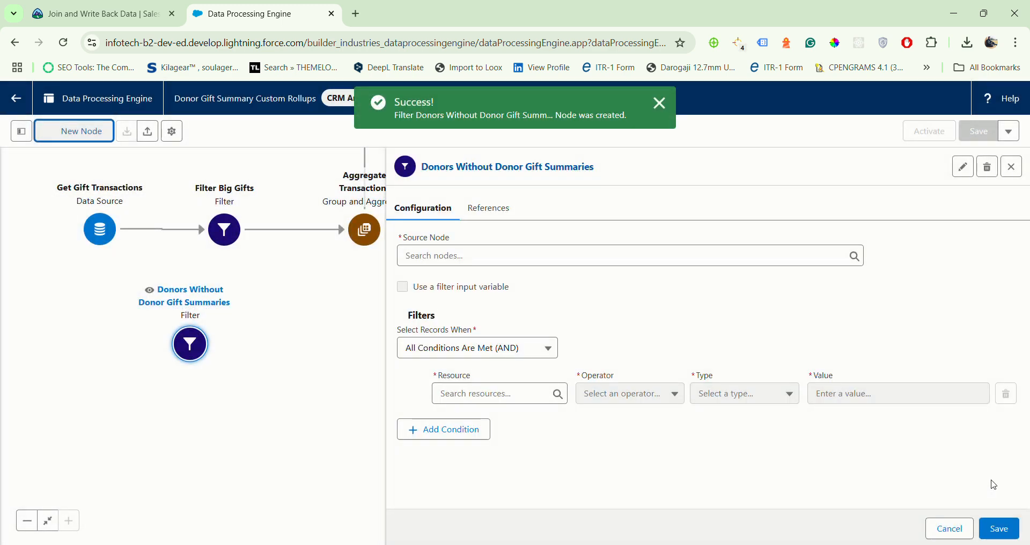
Look up the source node in Trailhead and set the filter's source node to Join Donor Gift Summaries and Gift Transactions
click(98, 4)
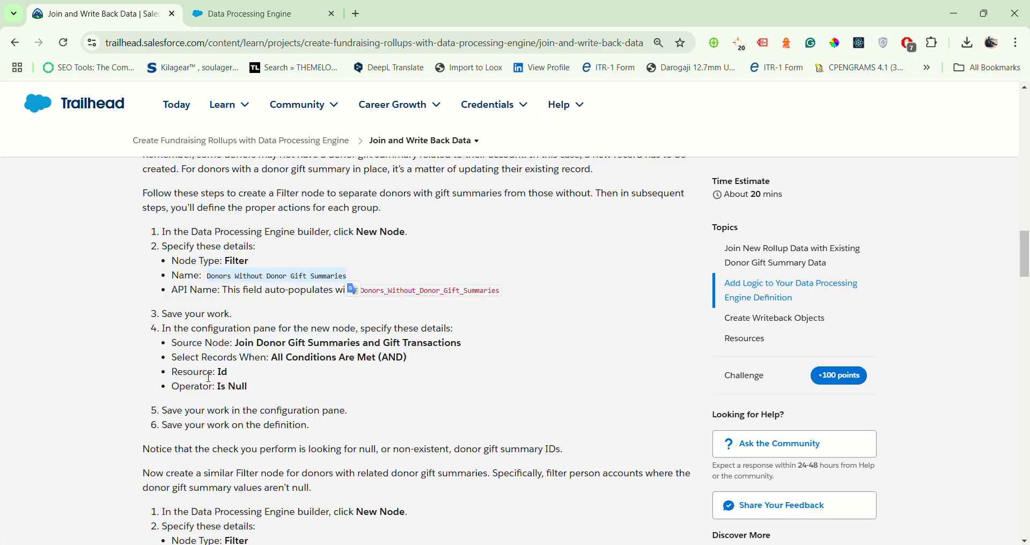
drag(237, 342, 448, 348)
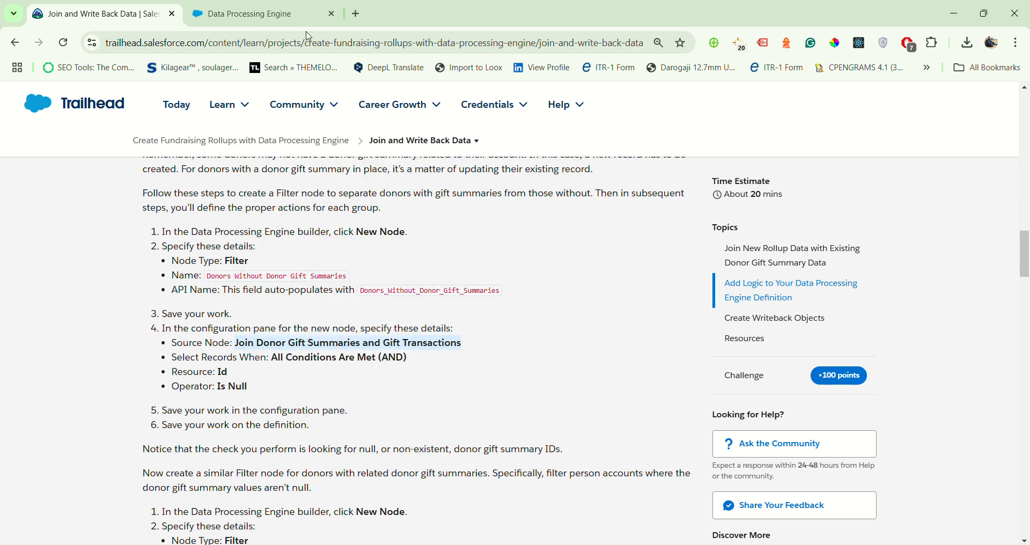
click(252, 14)
click(484, 265)
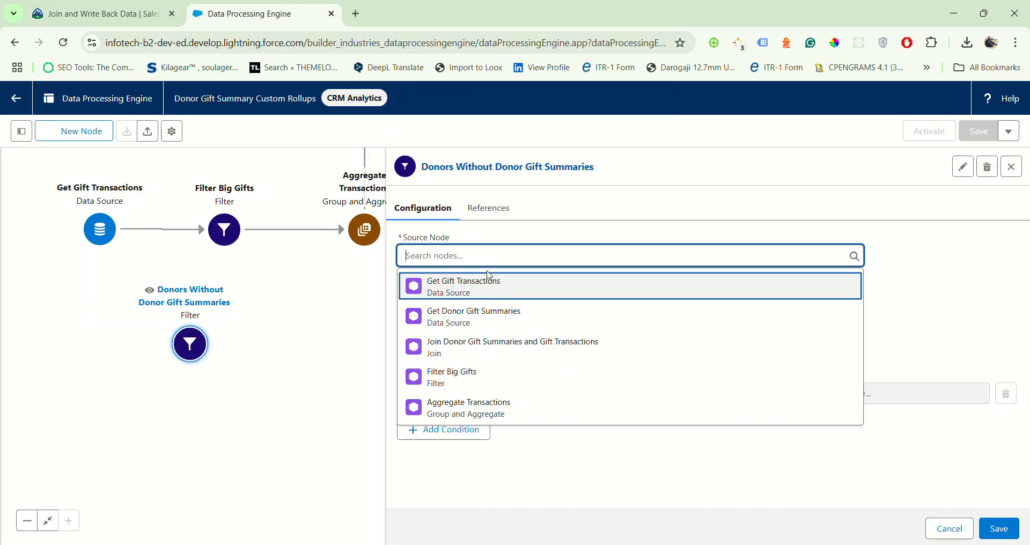
click(493, 339)
Compare the filter's Select Records When setting with the Trailhead instructions
click(99, 14)
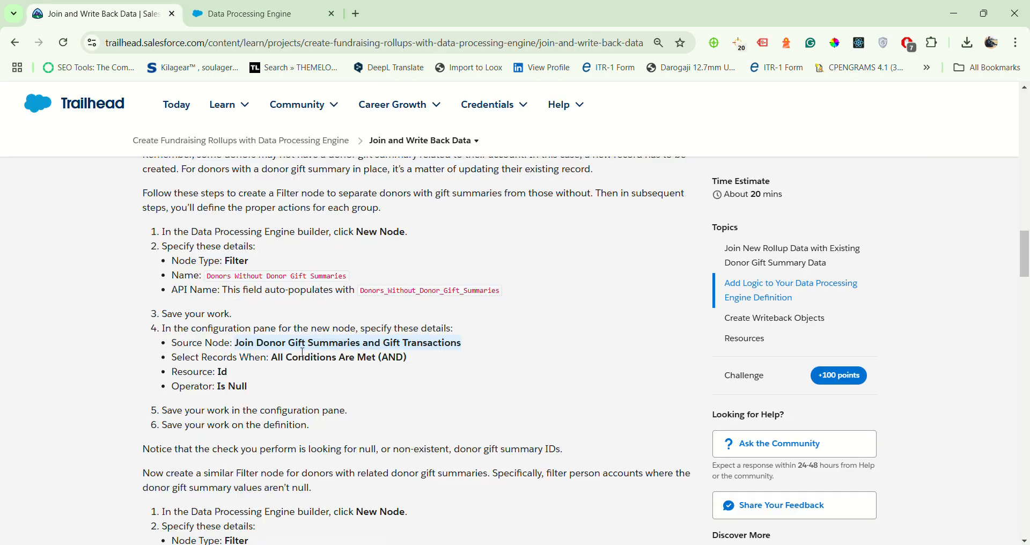
click(252, 14)
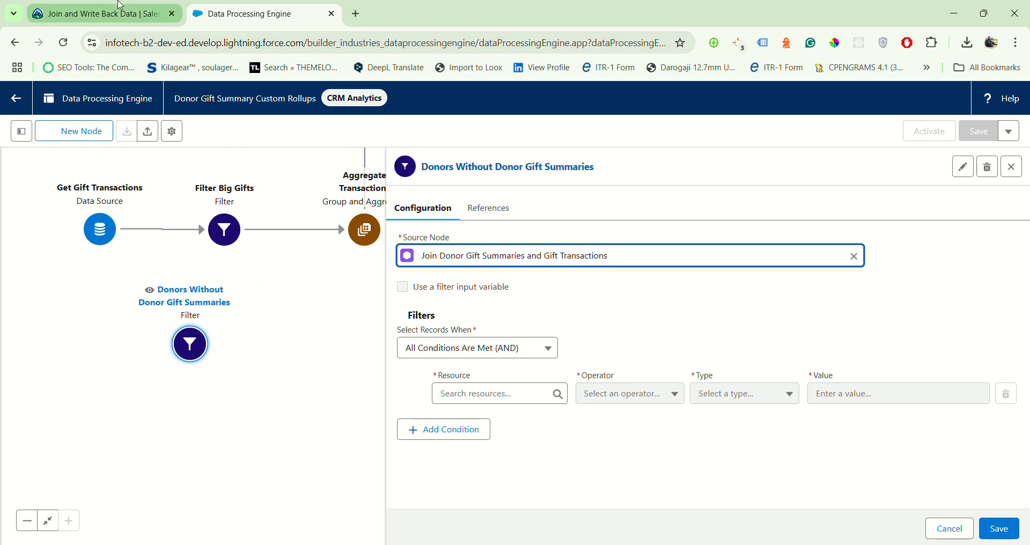
mouse_move(120, 4)
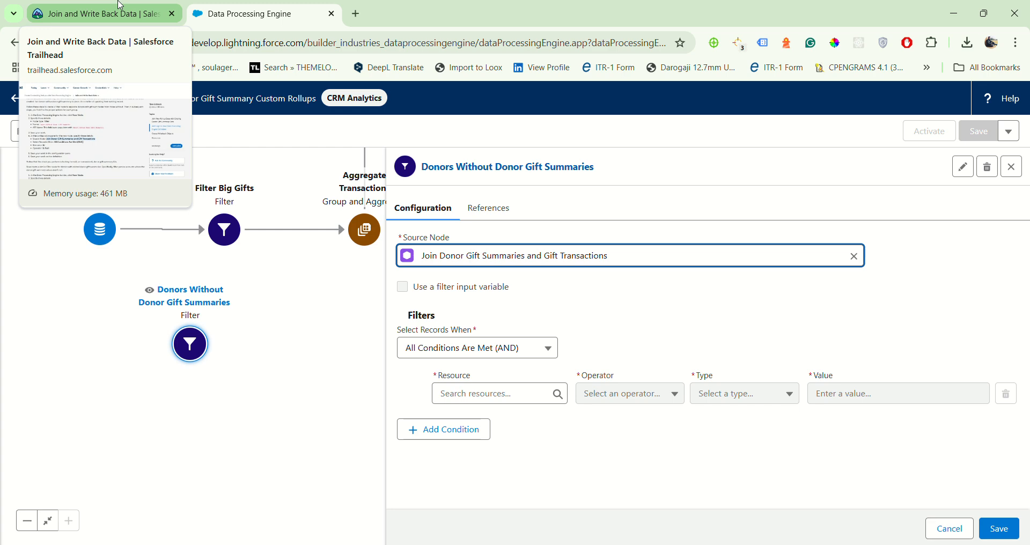
click(120, 7)
click(268, 15)
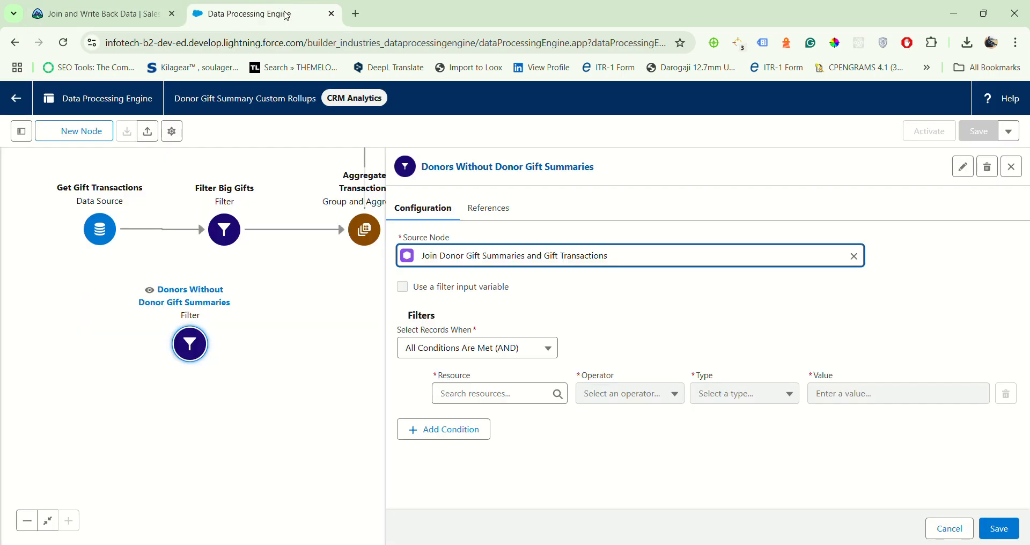
click(121, 7)
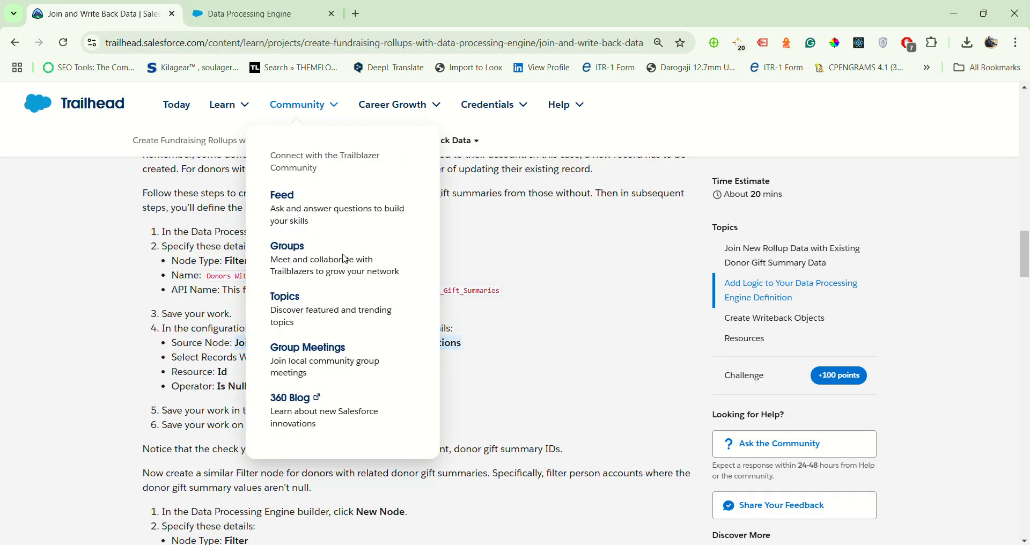
click(276, 10)
Check the condition's resource in Trailhead and set it to Id in the Donors Without Donor Gift Summaries filter
click(514, 393)
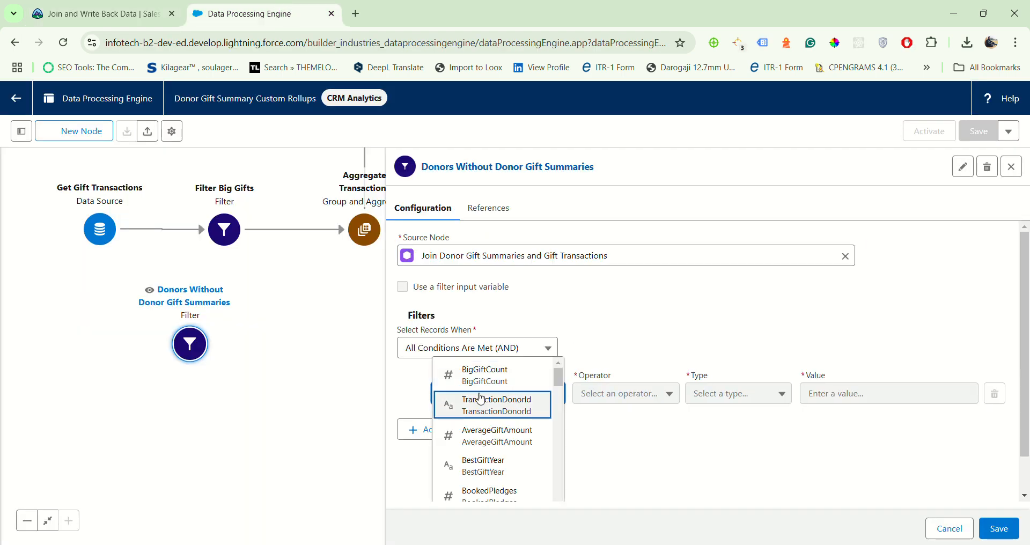
click(132, 12)
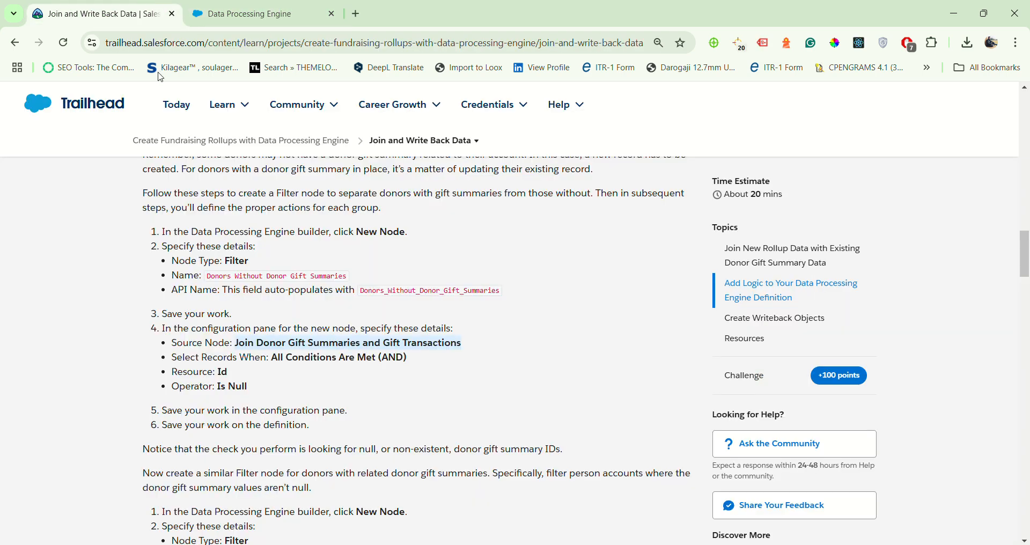
double_click(220, 371)
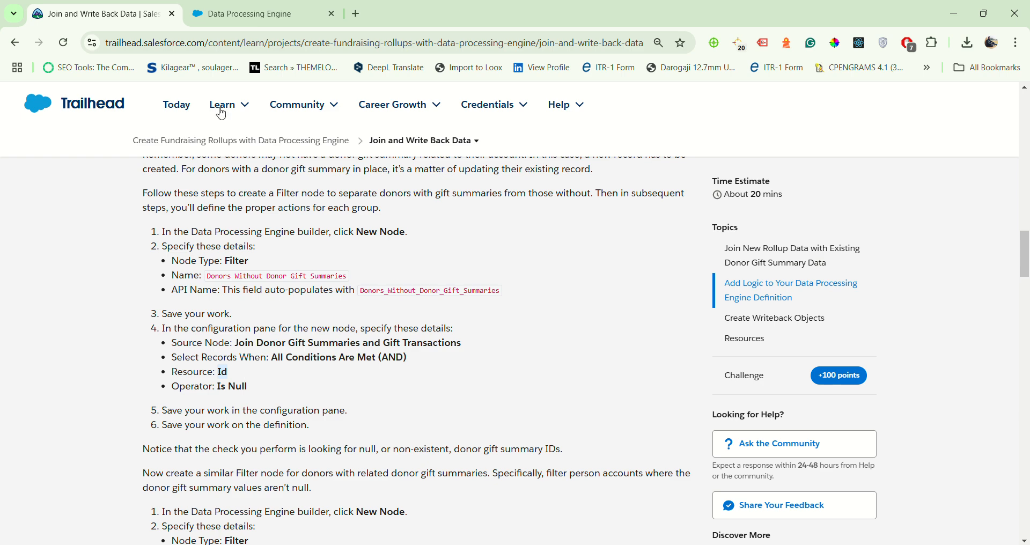
click(257, 14)
click(508, 392)
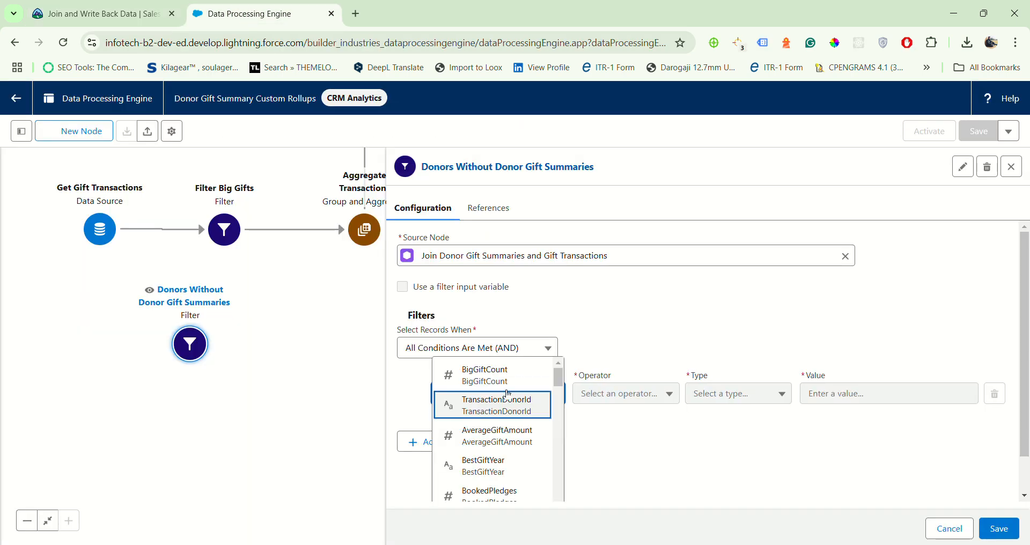
scroll(536, 445, down, 3)
click(527, 496)
click(633, 446)
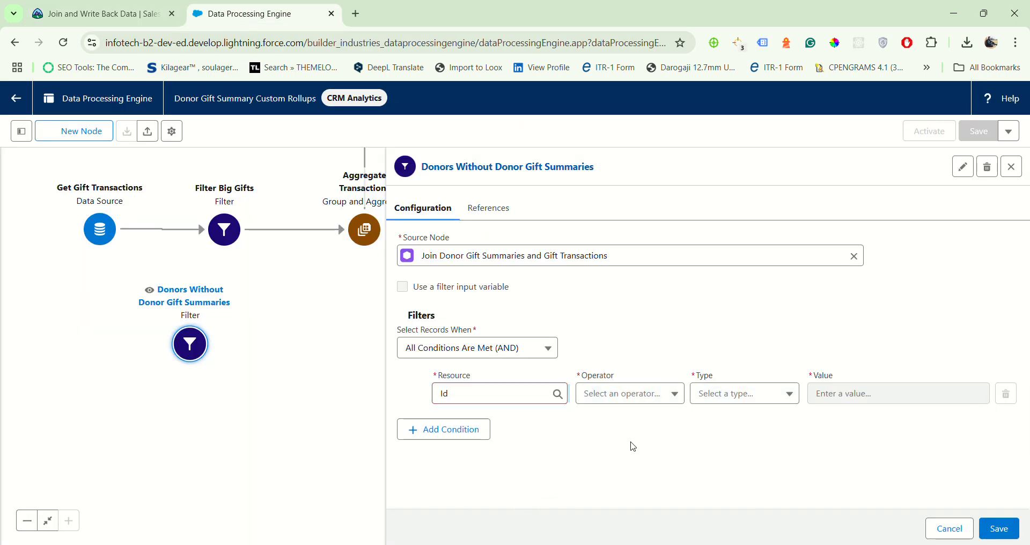
Look up the operator in Trailhead and set the Id condition's operator to Is Null
click(96, 14)
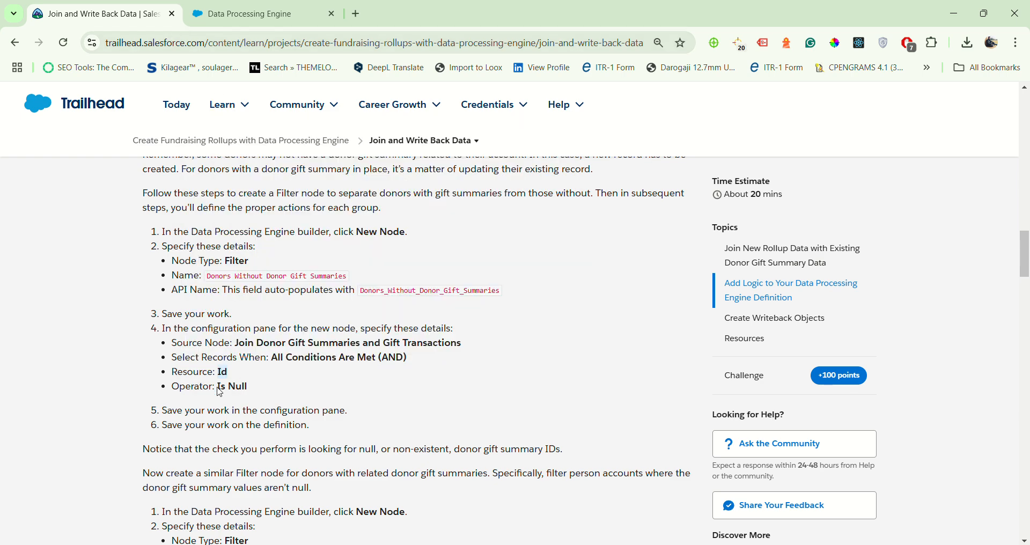
drag(226, 391, 262, 397)
click(252, 13)
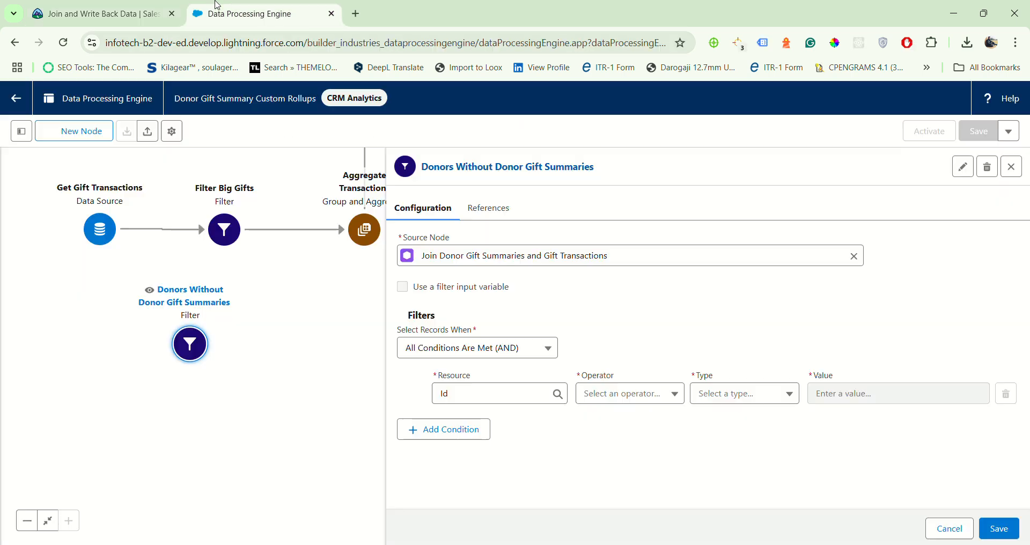
click(612, 387)
scroll(637, 467, down, 2)
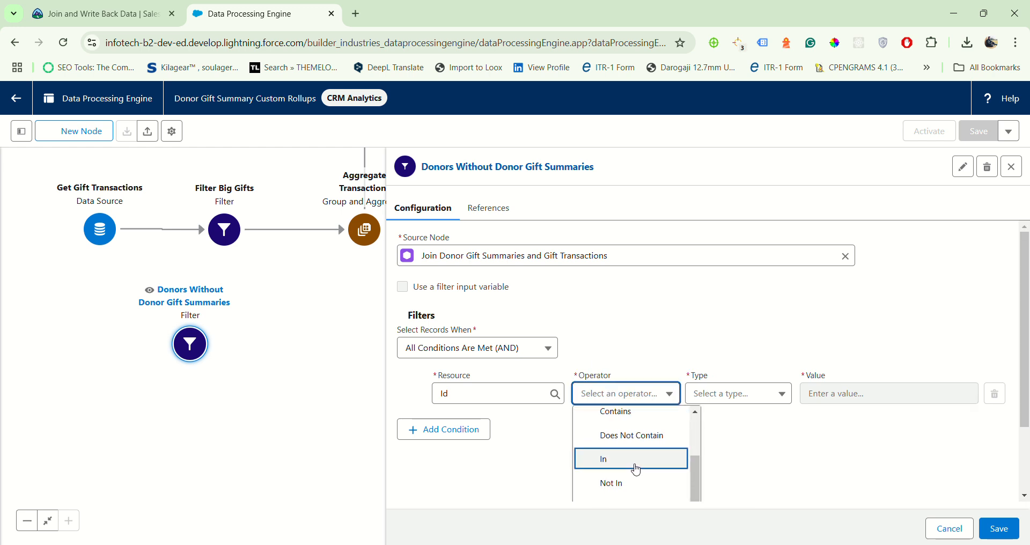
scroll(644, 467, down, 3)
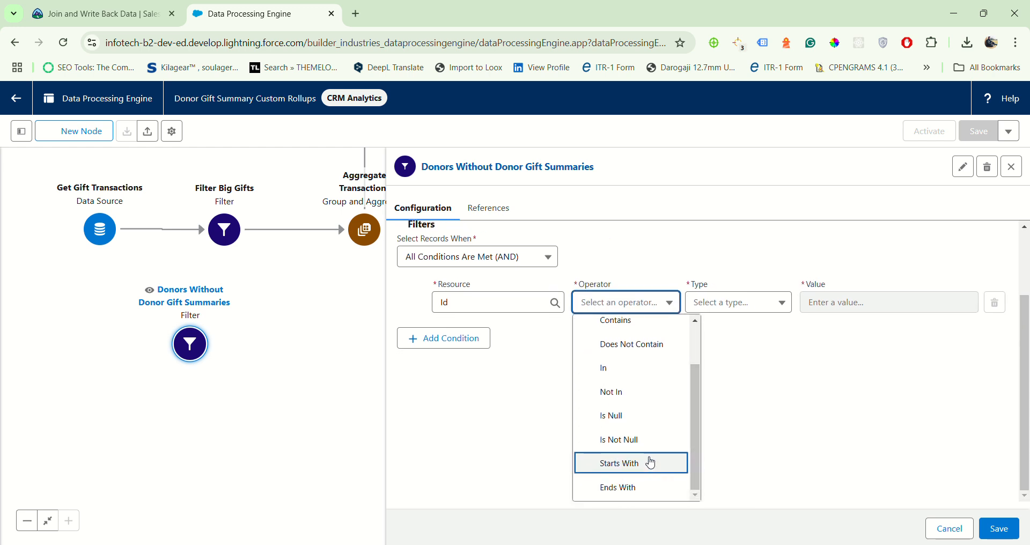
click(646, 441)
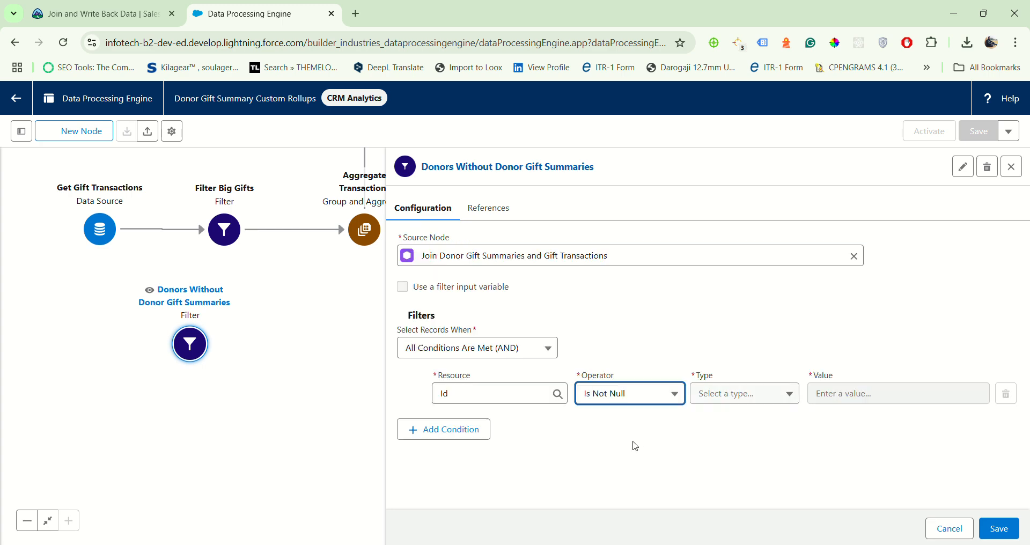
click(616, 394)
scroll(628, 456, down, 1)
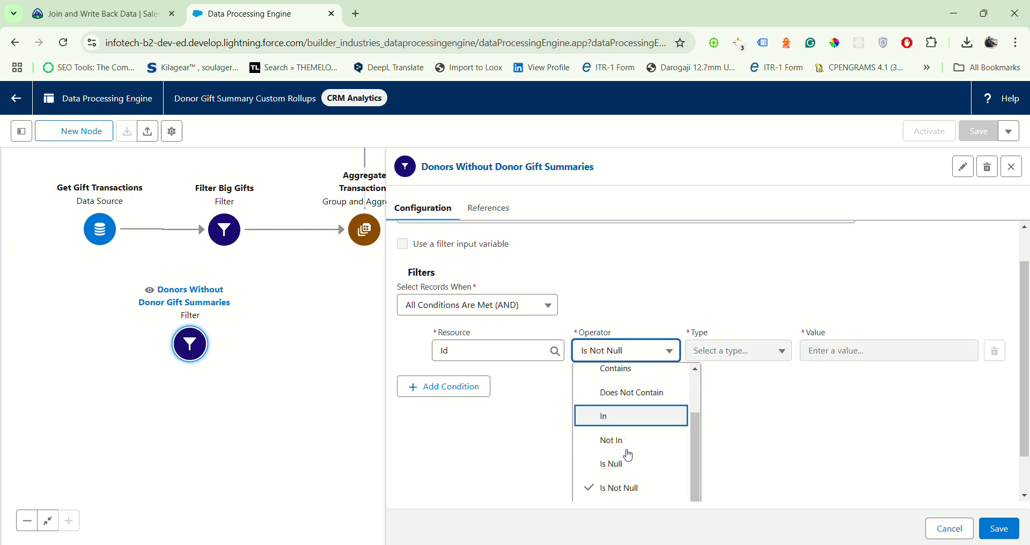
click(637, 419)
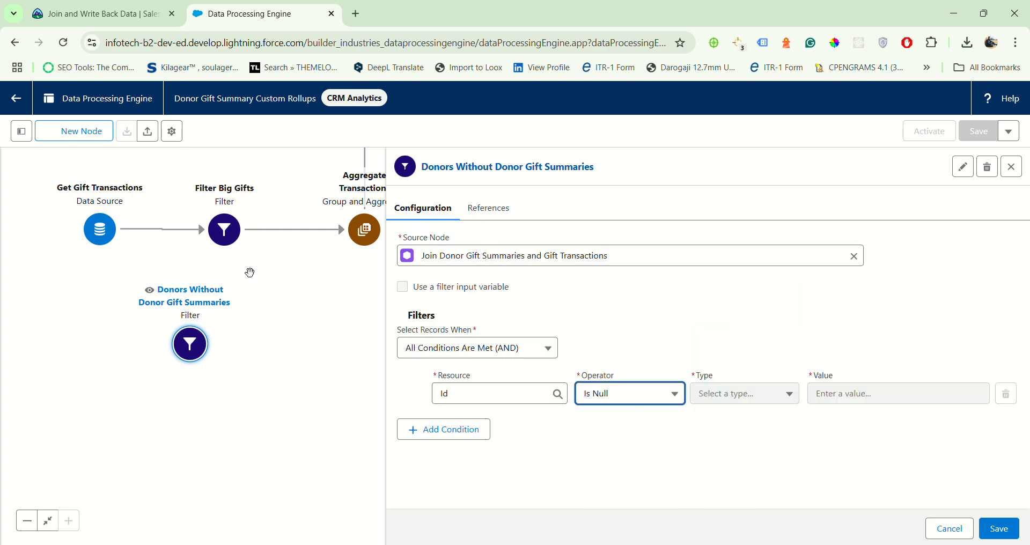
Recheck the filter condition against Trailhead, and save both the filter's configuration and the Donor Gift Summary Custom Rollups definition
click(105, 14)
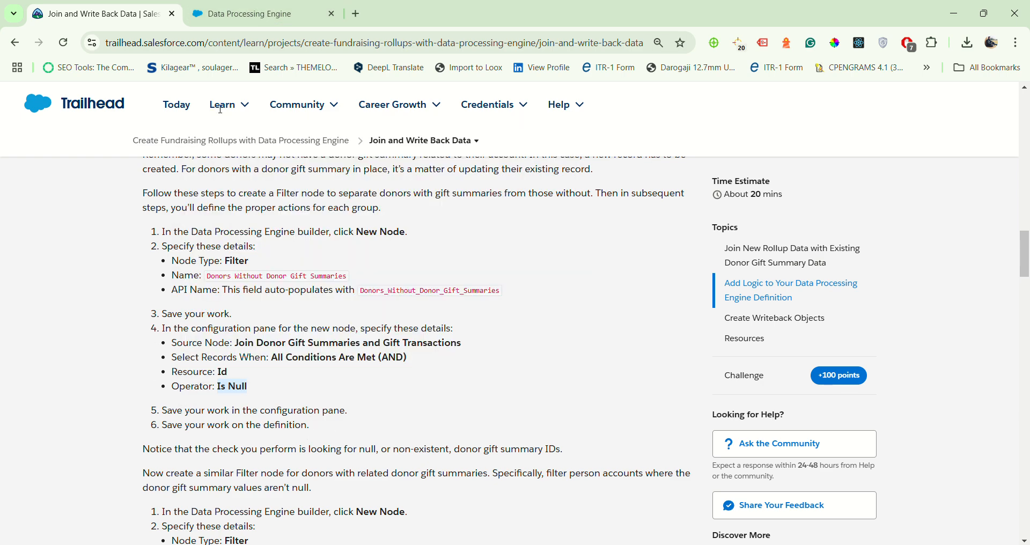
click(257, 14)
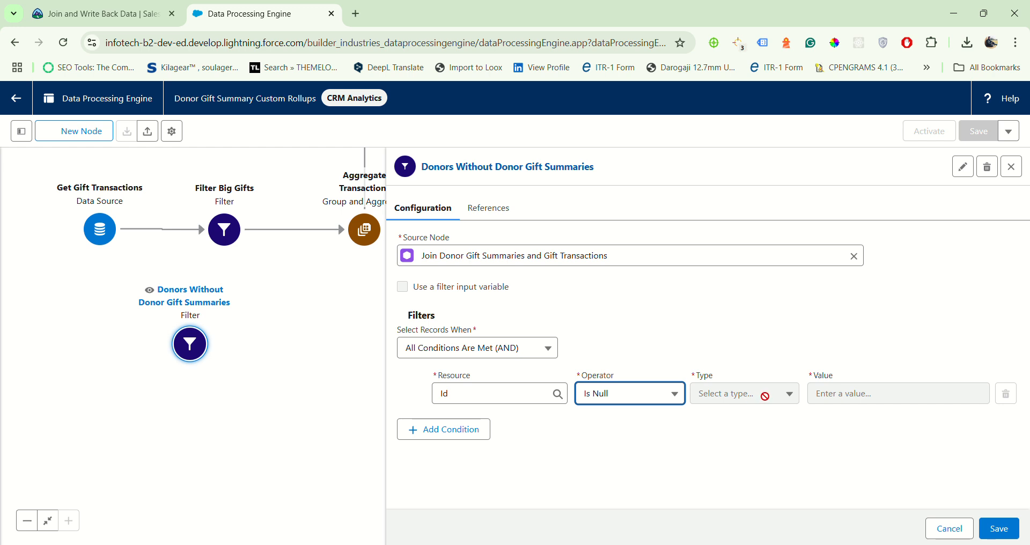
click(799, 481)
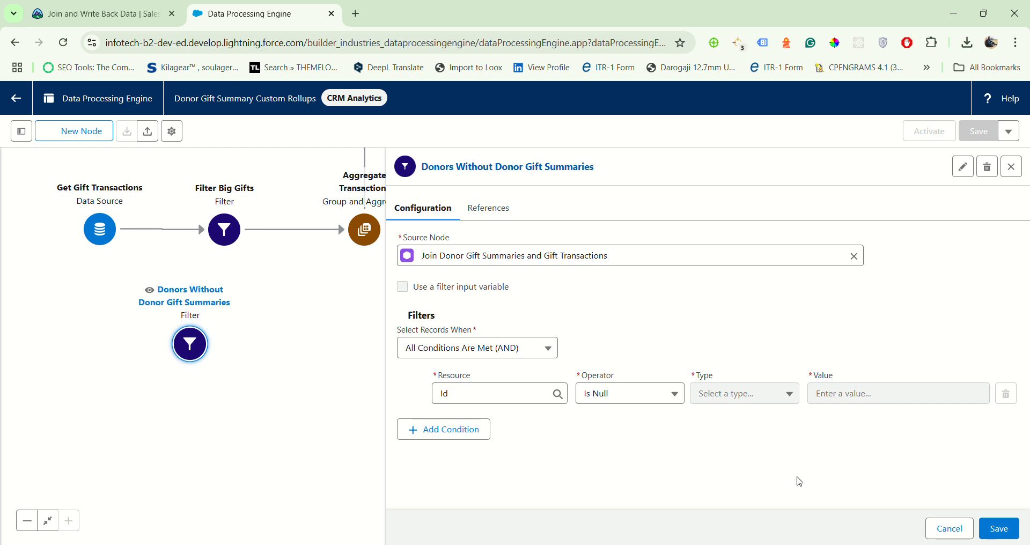
click(999, 529)
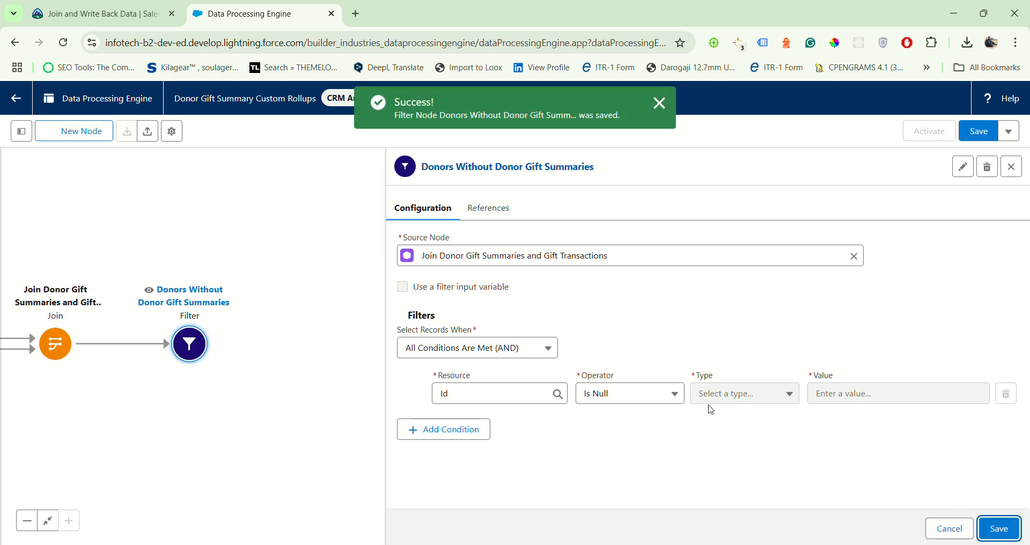
click(102, 12)
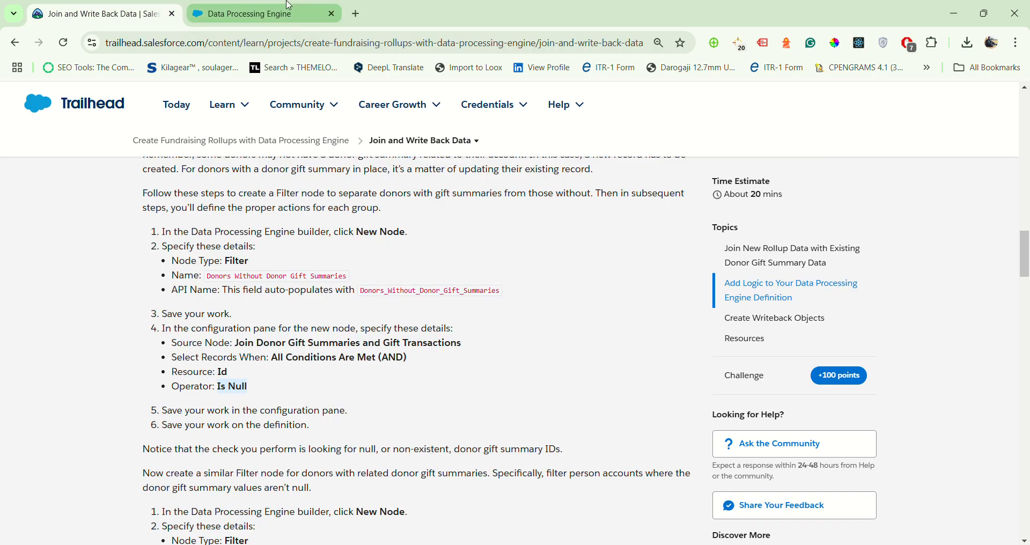
click(252, 14)
click(978, 131)
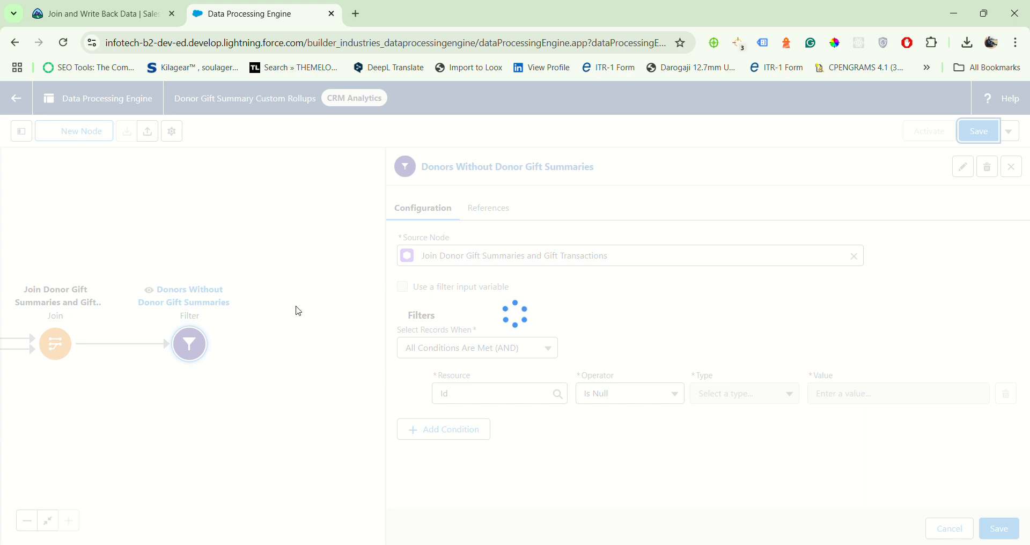
Read the Trailhead instructions for the second Filter node and close the configuration of Donors Without Donor Gift Summaries
click(150, 5)
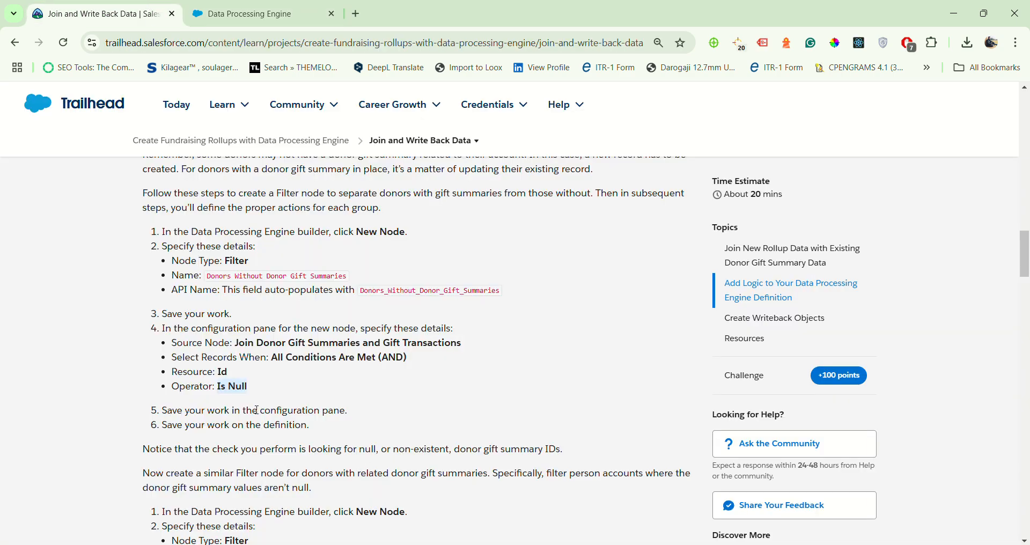
scroll(257, 410, down, 3)
scroll(248, 340, down, 1)
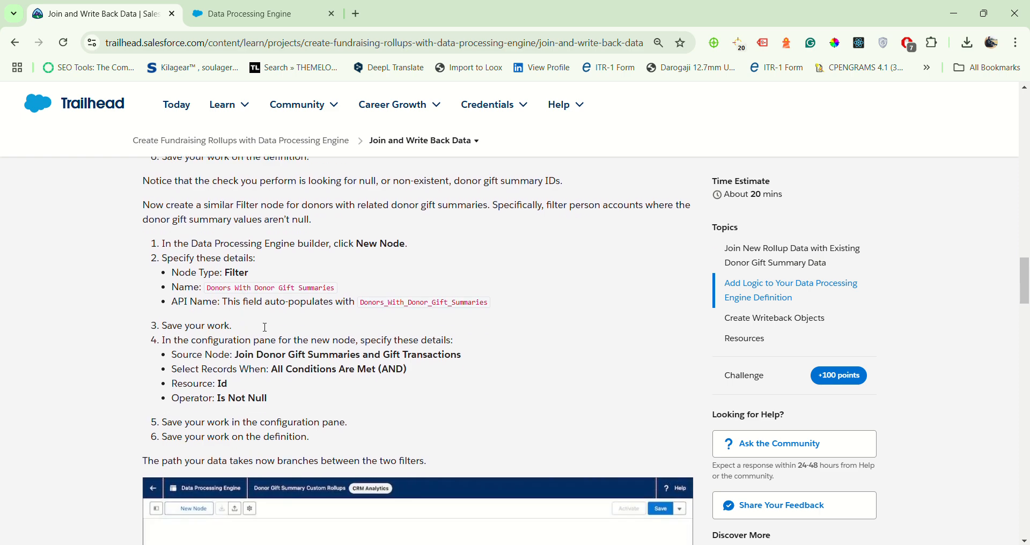
click(257, 14)
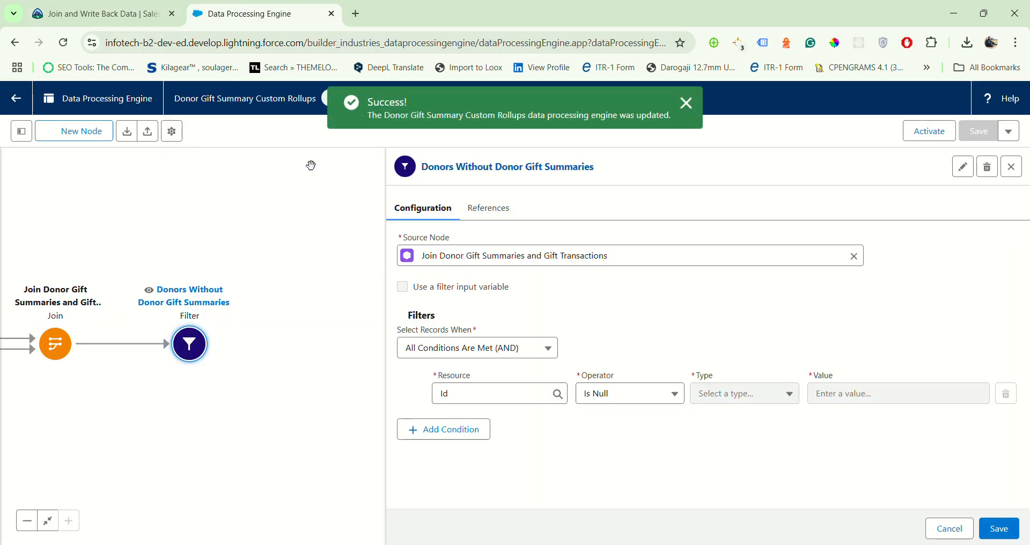
click(1011, 167)
drag(223, 233, 856, 236)
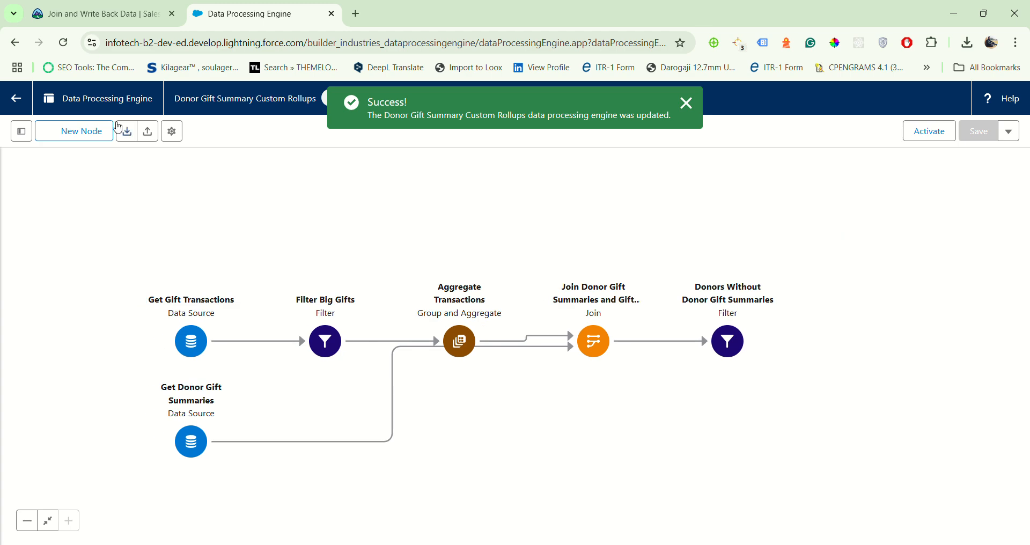
Start a new node, check its details in Trailhead, and choose Filter as the node type for the second filter
click(73, 134)
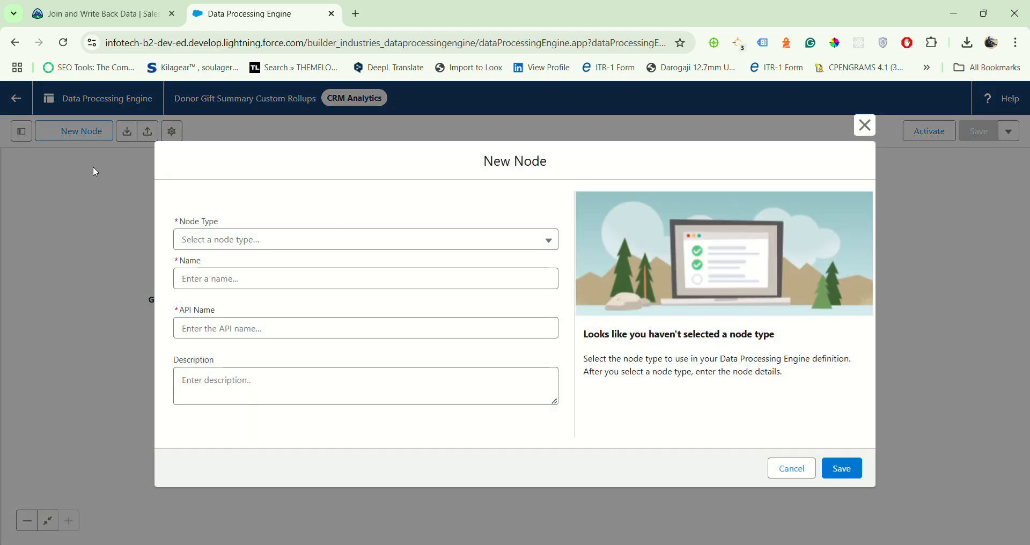
click(107, 5)
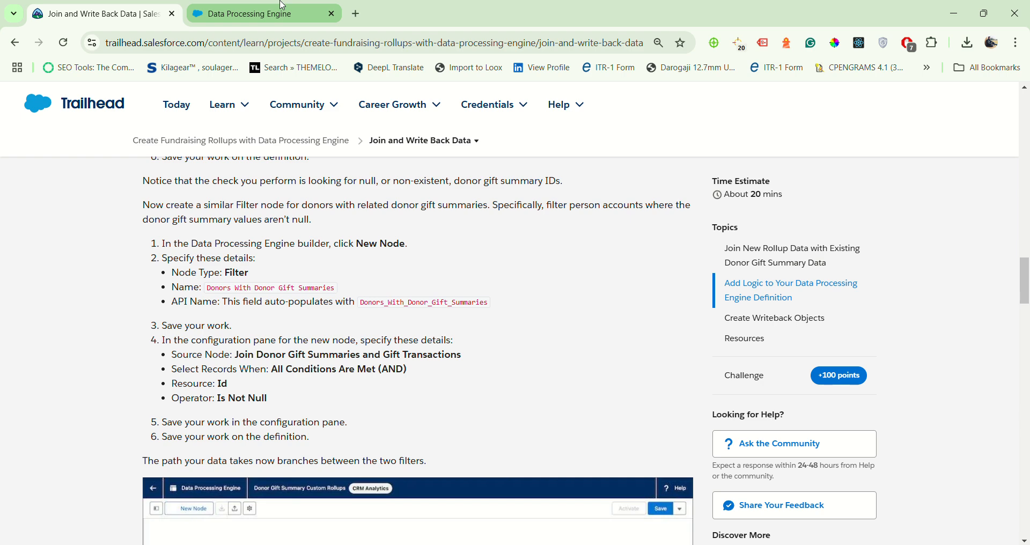
click(283, 7)
click(281, 239)
click(224, 314)
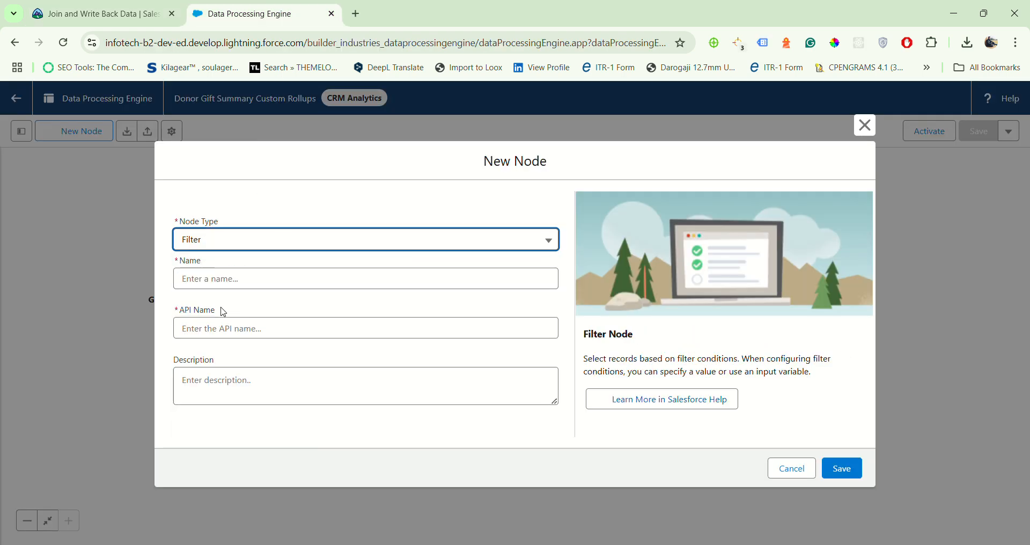
Copy the second filter's name from Trailhead and name the new node Donors With Donor Gift Summaries
click(121, 11)
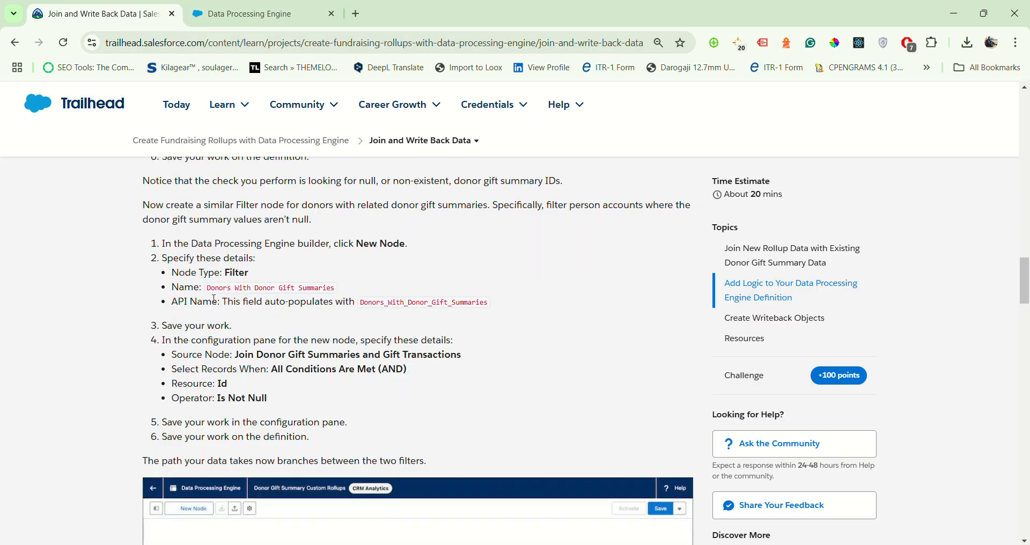
drag(208, 288, 341, 290)
key(ctrl+c)
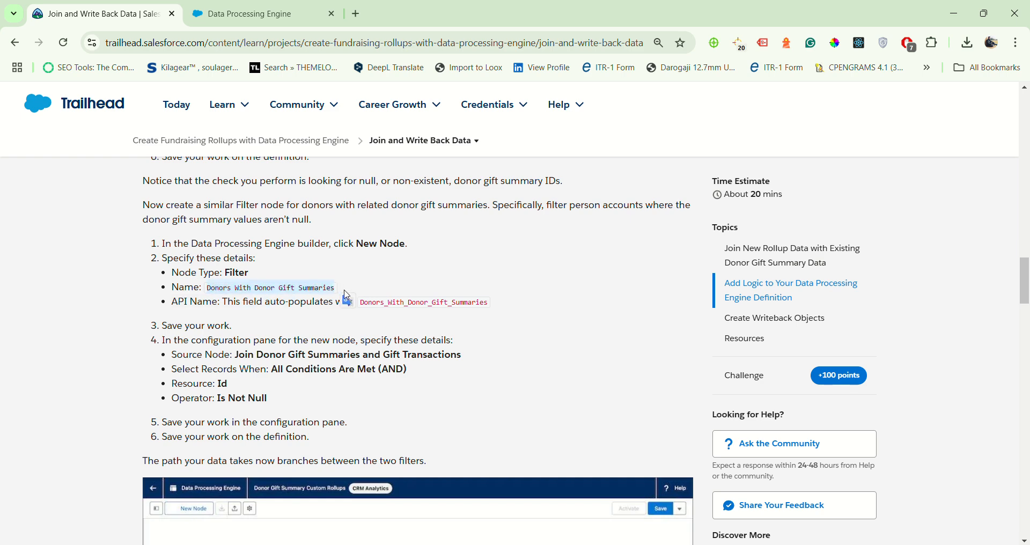
key(ctrl+Tab)
click(263, 278)
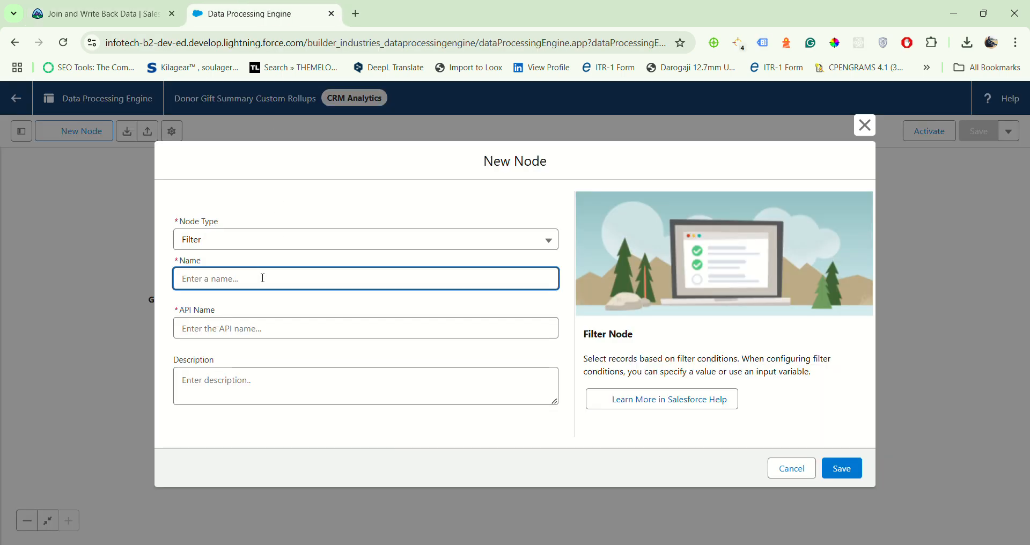
key(ctrl+v)
Recheck the new node's details in Trailhead and save the Donors With Donor Gift Summaries Filter node
click(131, 9)
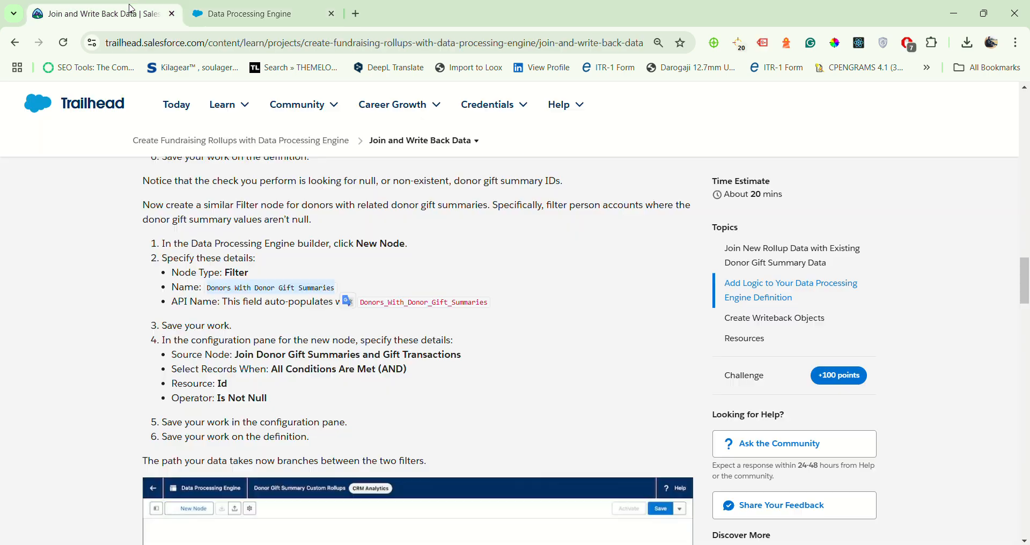
click(305, 357)
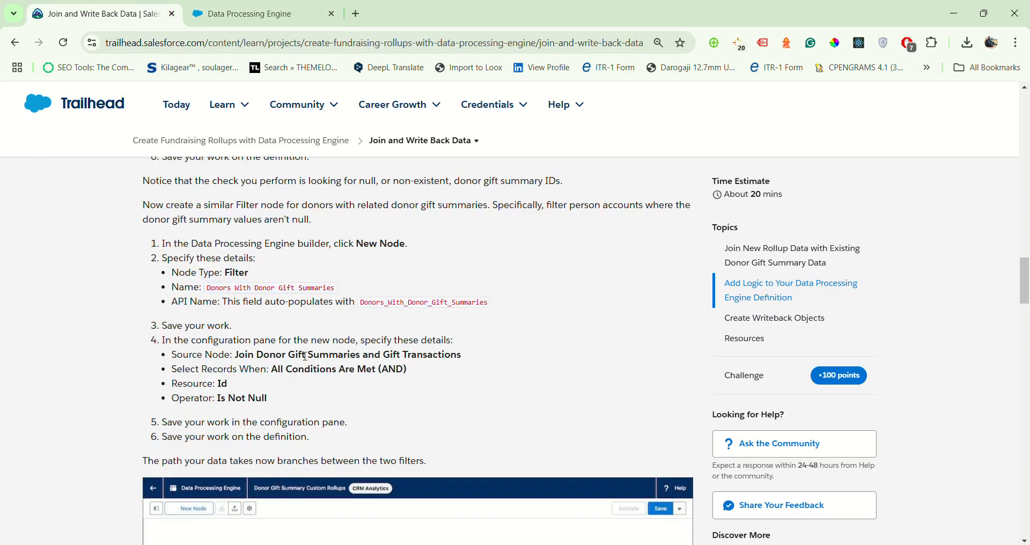
click(300, 6)
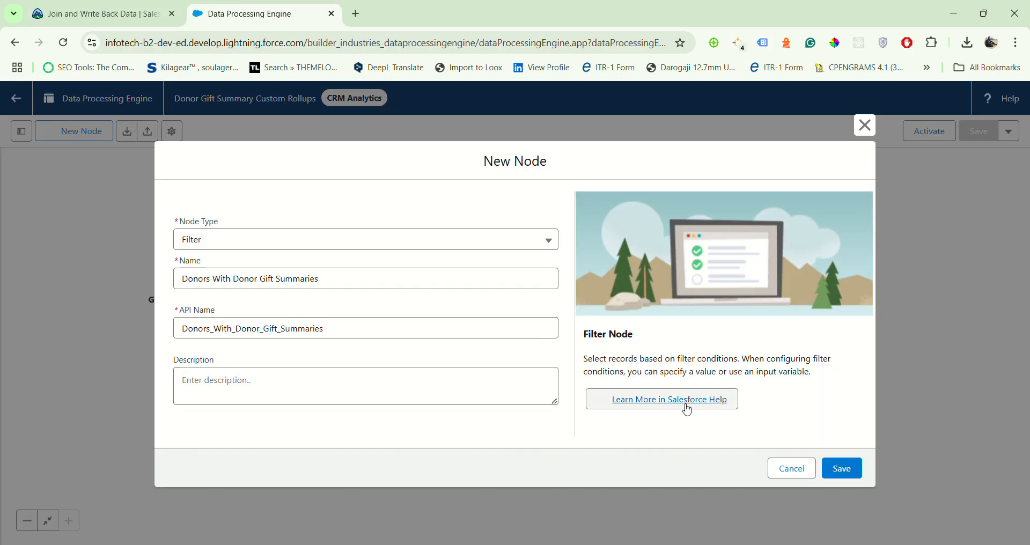
click(840, 467)
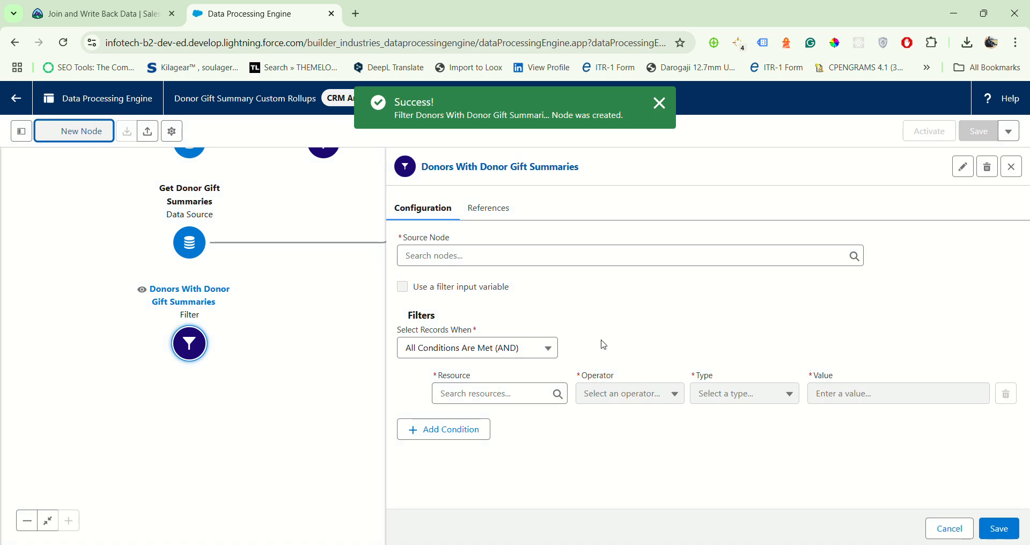
Set the filter's source node to Join Donor Gift Summaries and Gift Transactions, and check the source and record selection settings against Trailhead
click(485, 256)
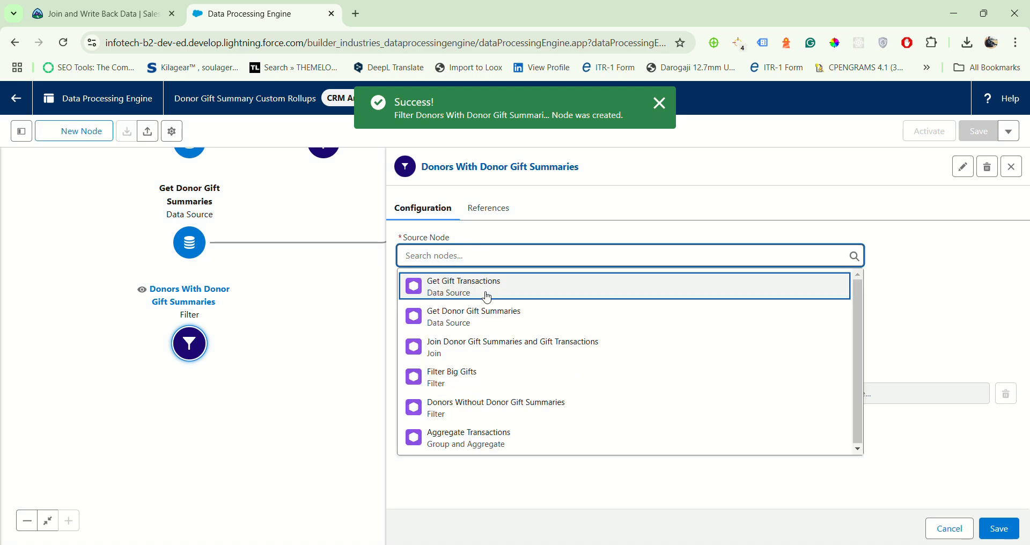
click(483, 346)
click(97, 14)
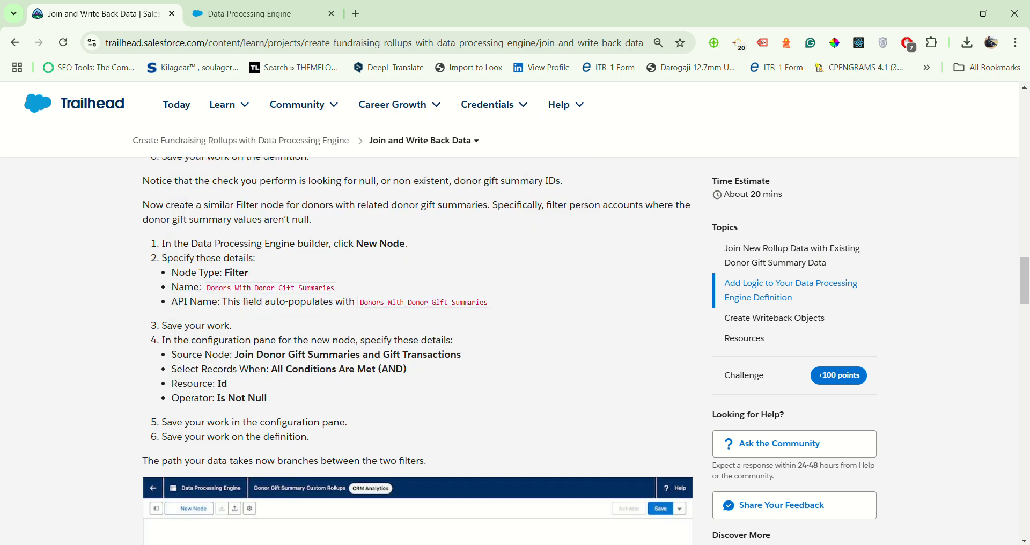
click(278, 14)
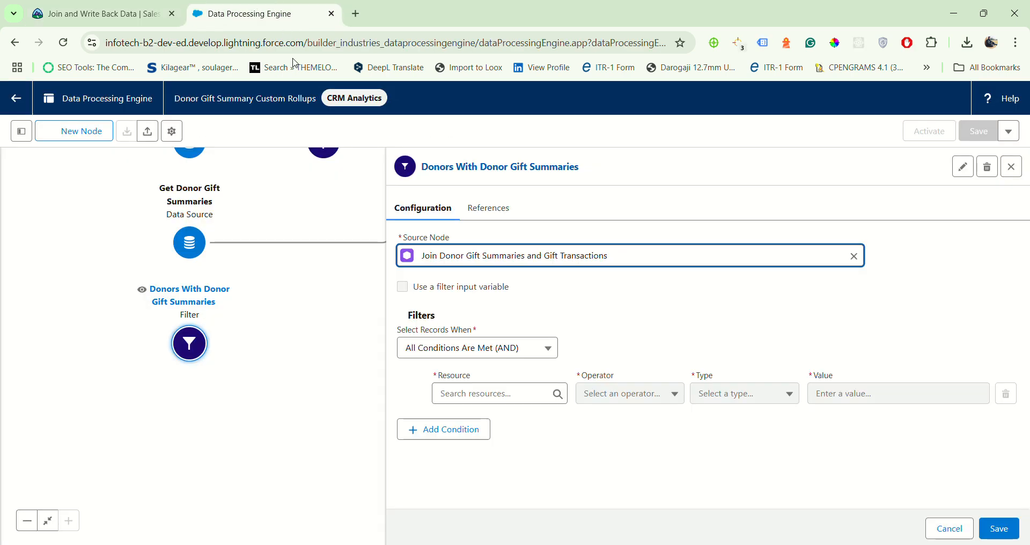
click(96, 14)
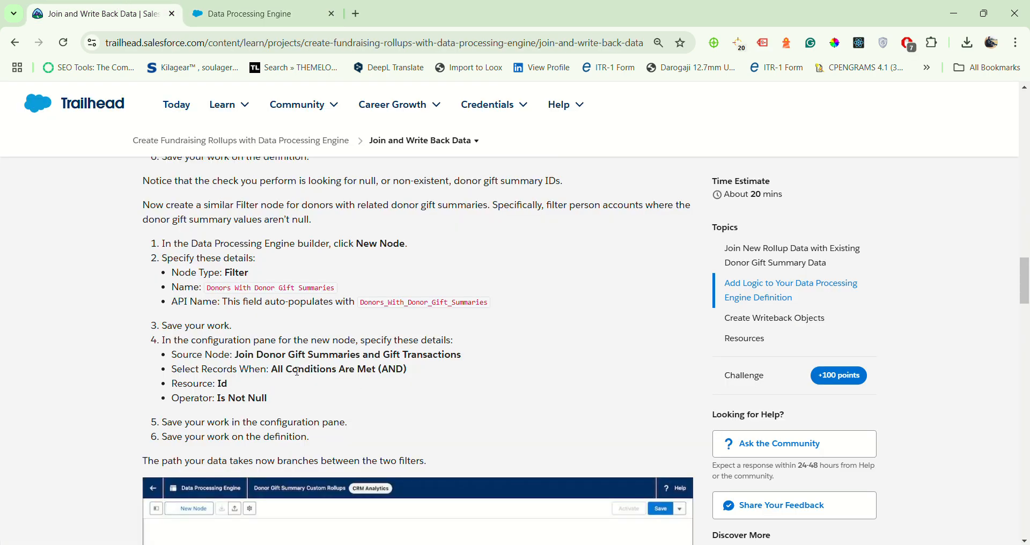
click(252, 14)
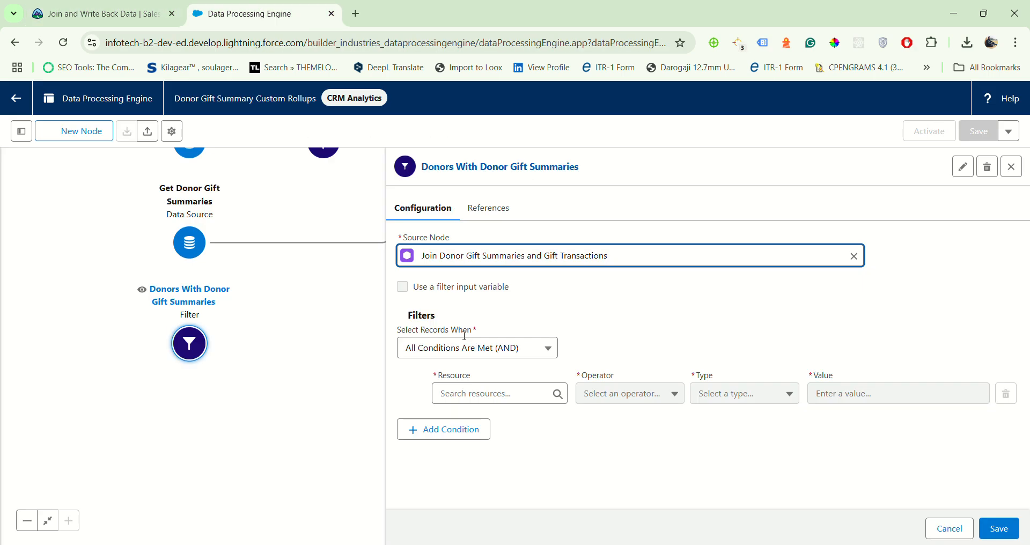
Look up the resource in Trailhead and set the filter condition's resource to Id
click(462, 399)
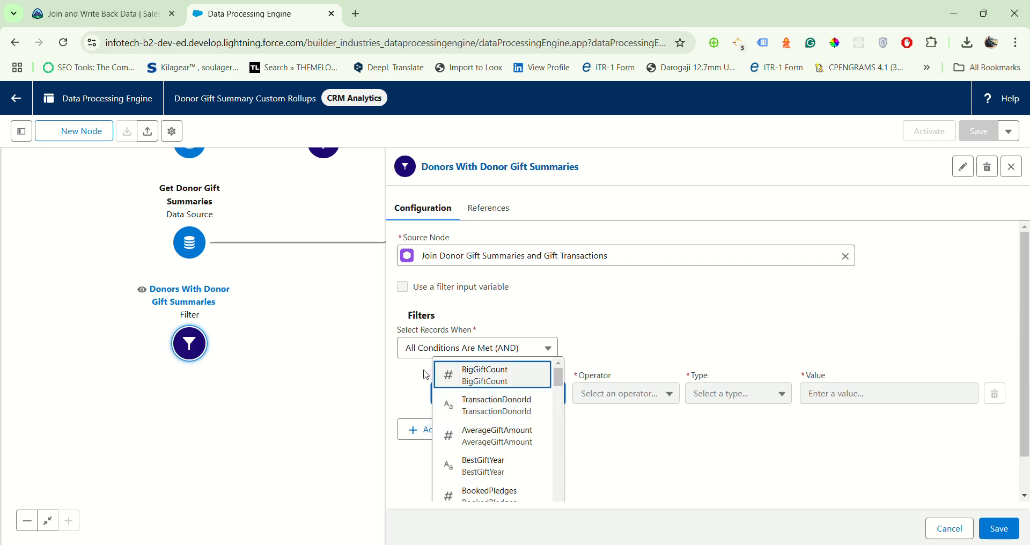
click(96, 14)
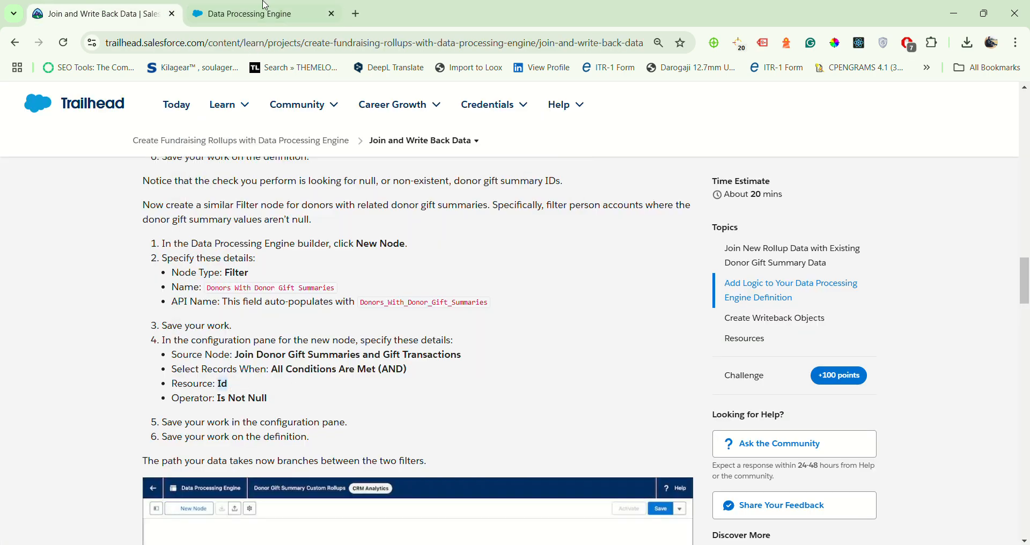
click(252, 14)
click(461, 395)
scroll(531, 407, down, 3)
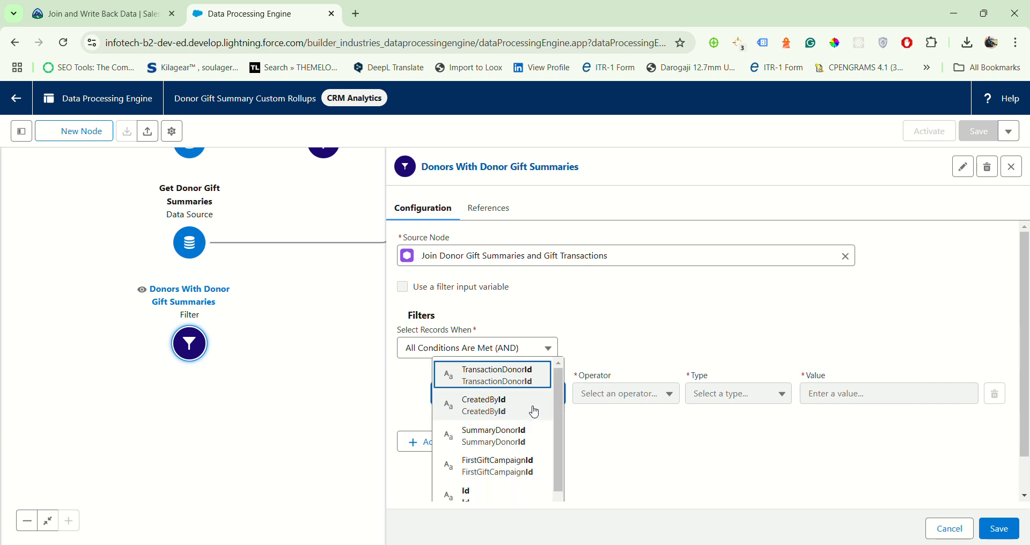
click(505, 489)
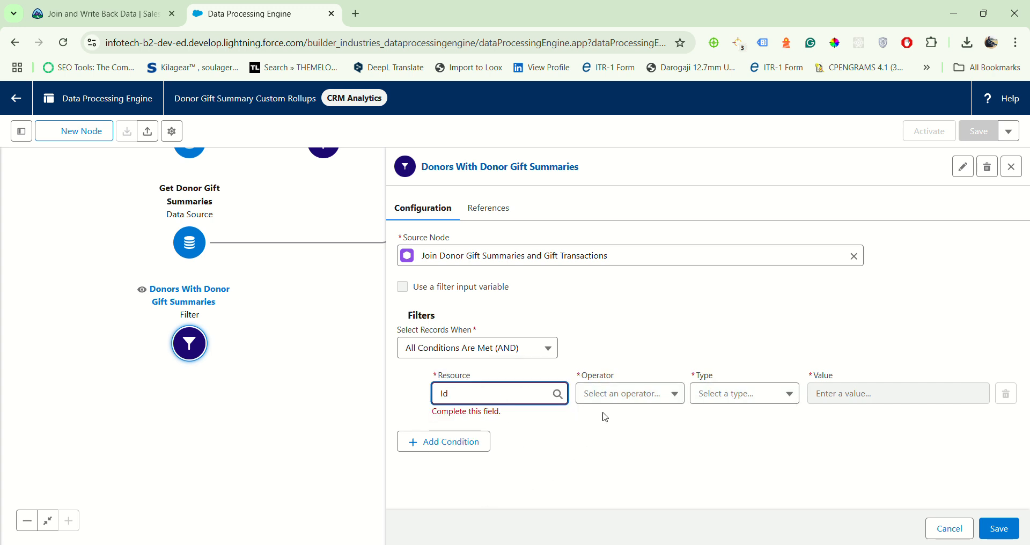
Set the Id condition's operator to Is Not Null
click(635, 395)
scroll(638, 456, down, 2)
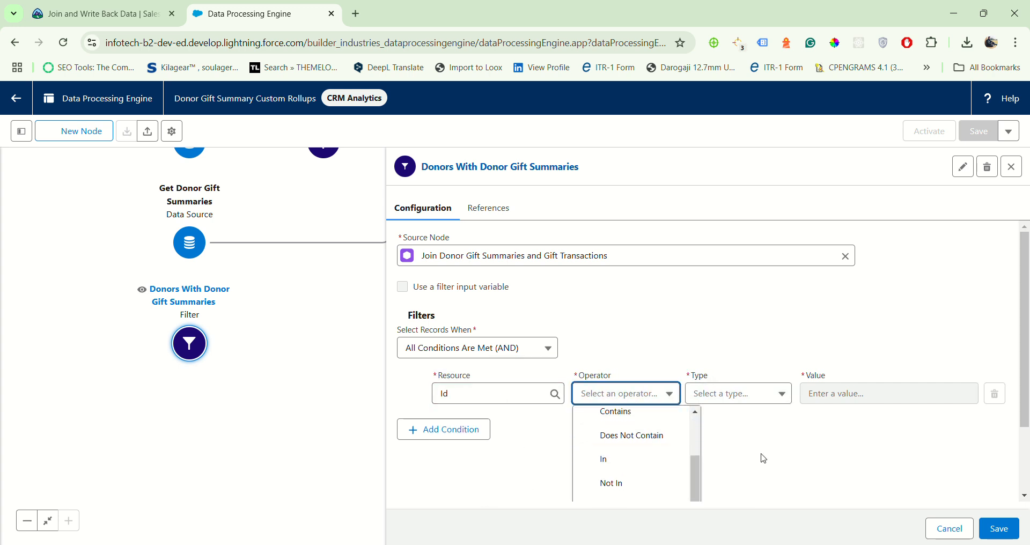
scroll(756, 462, down, 2)
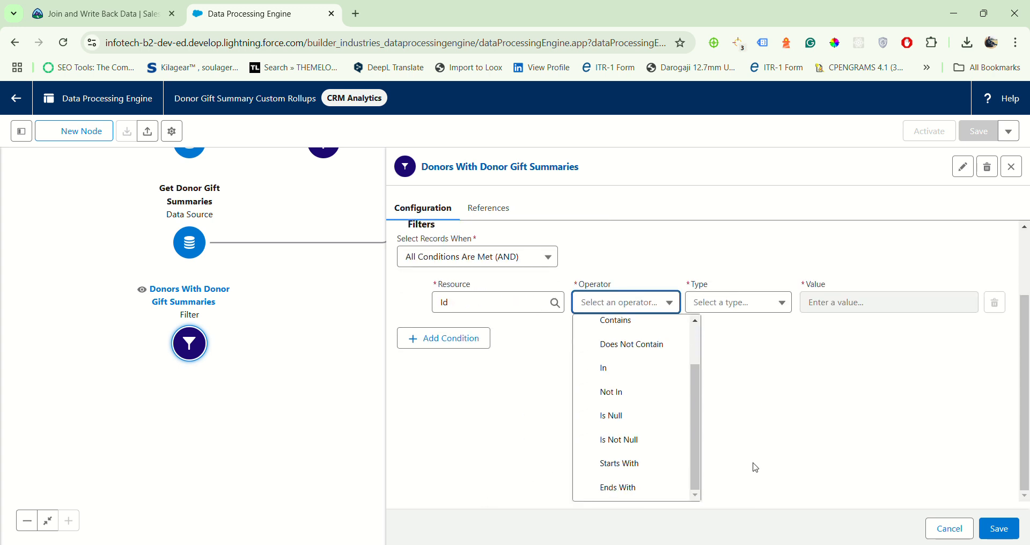
click(640, 438)
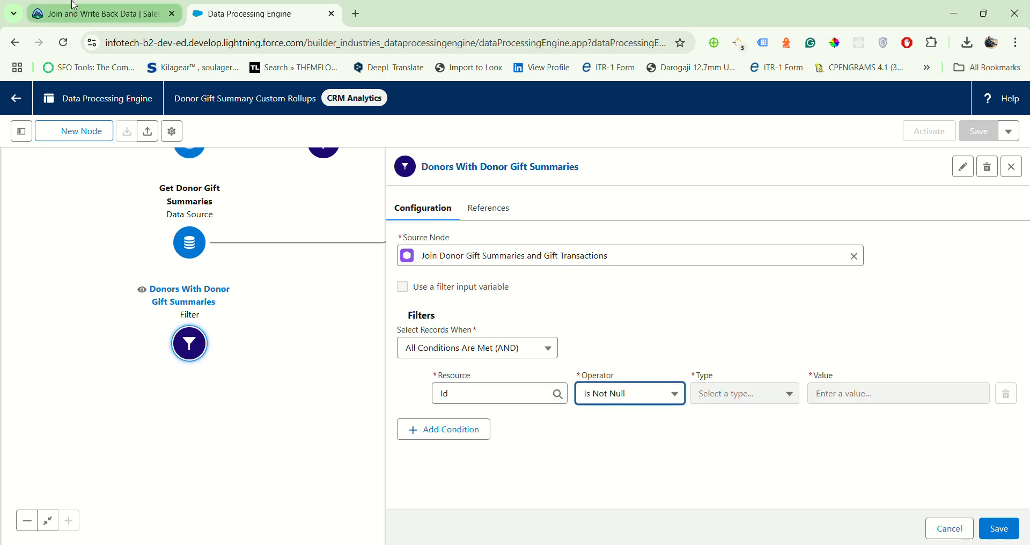
Verify the Is Not Null condition against Trailhead, and save both the filter's configuration and the Donor Gift Summary Custom Rollups definition
click(99, 10)
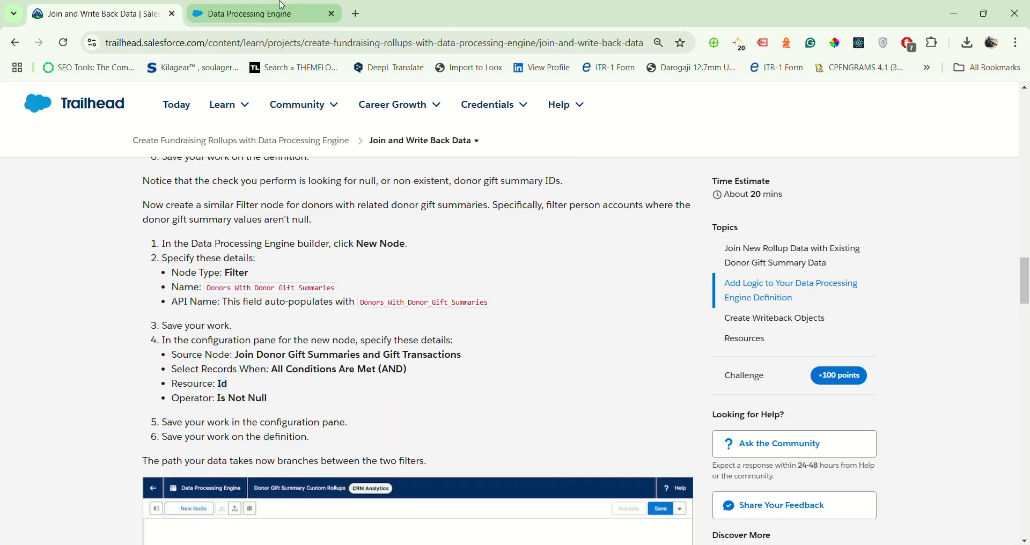
click(263, 14)
click(999, 528)
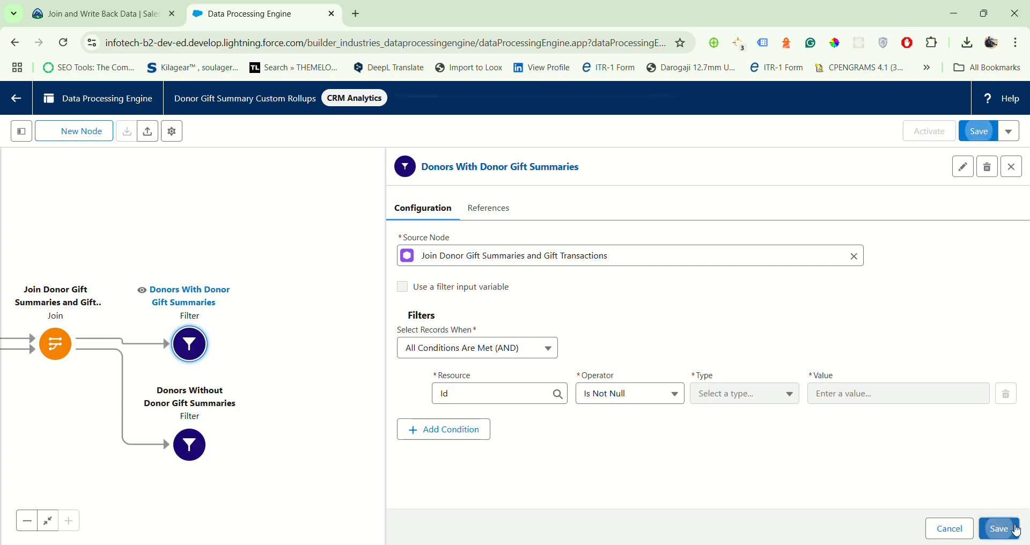
click(979, 133)
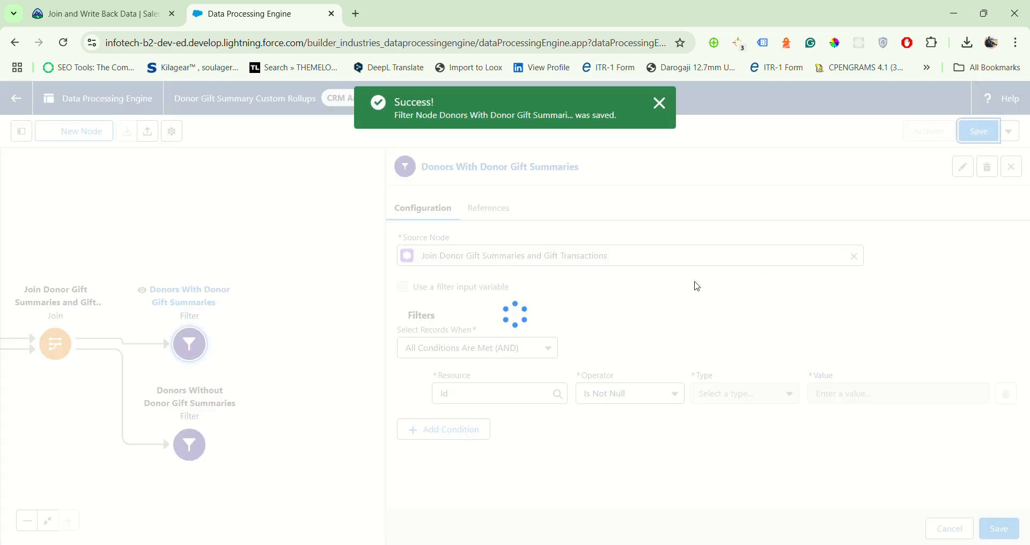
View Trailhead's diagram of the two filter branches and close the configuration of Donors With Donor Gift Summaries
click(112, 6)
scroll(348, 370, down, 8)
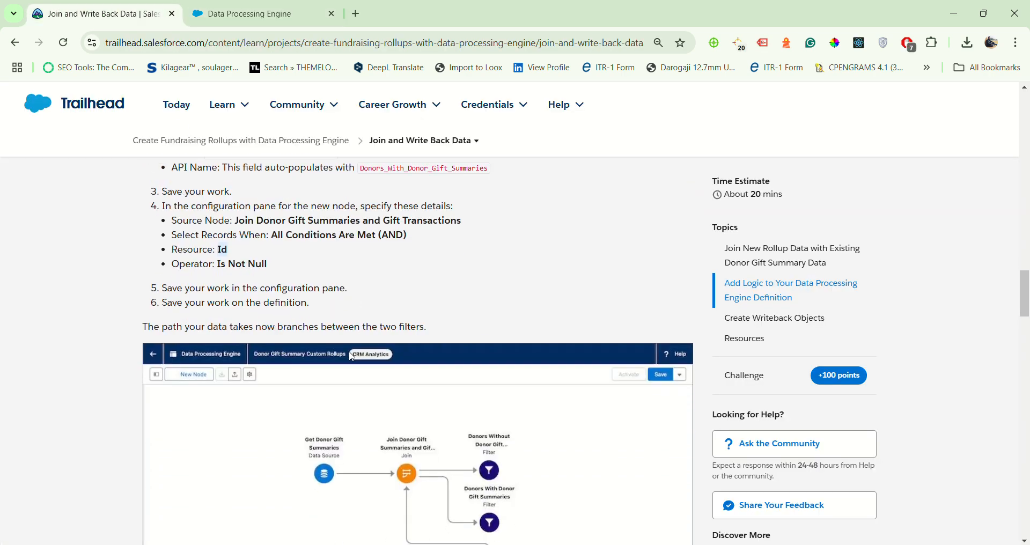
scroll(343, 371, up, 5)
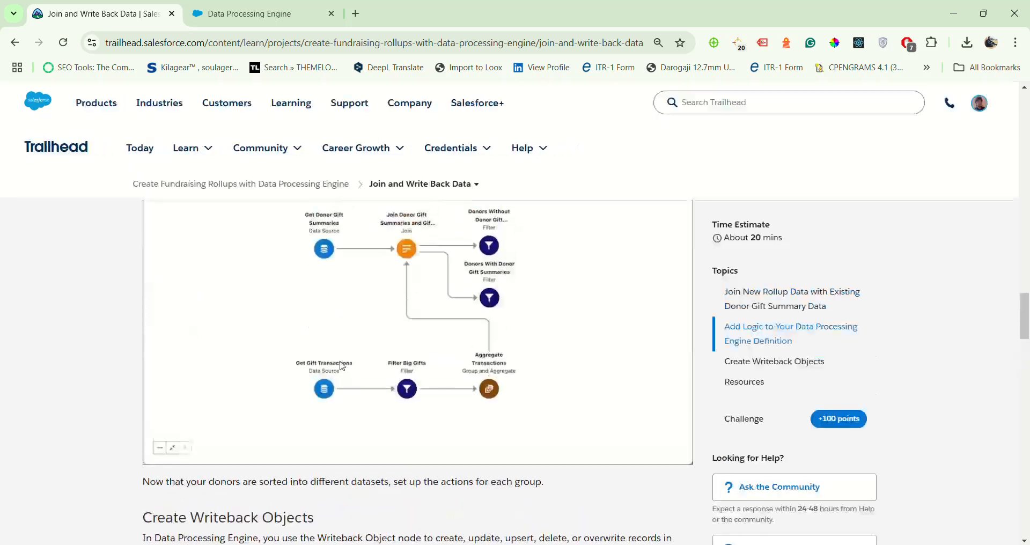
click(241, 12)
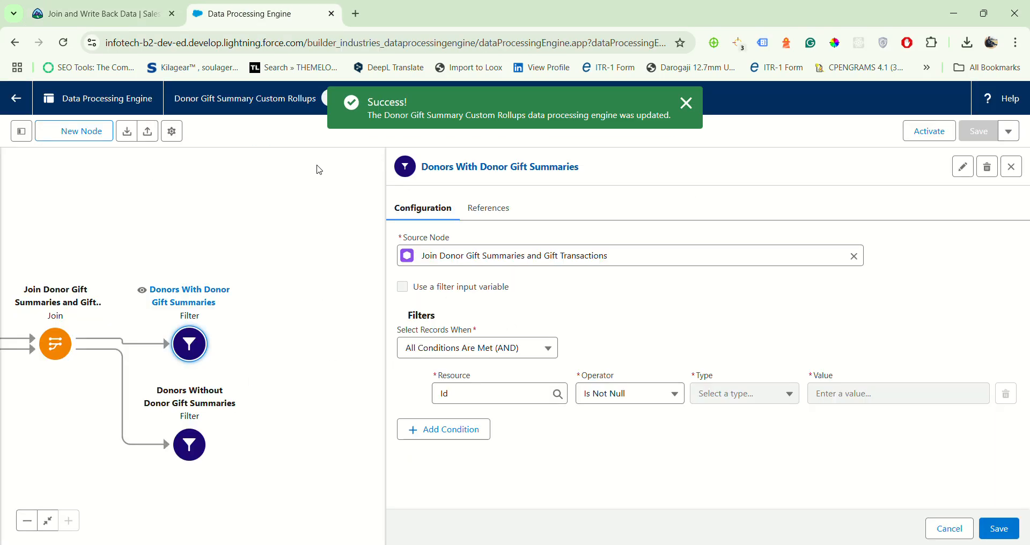
click(1011, 167)
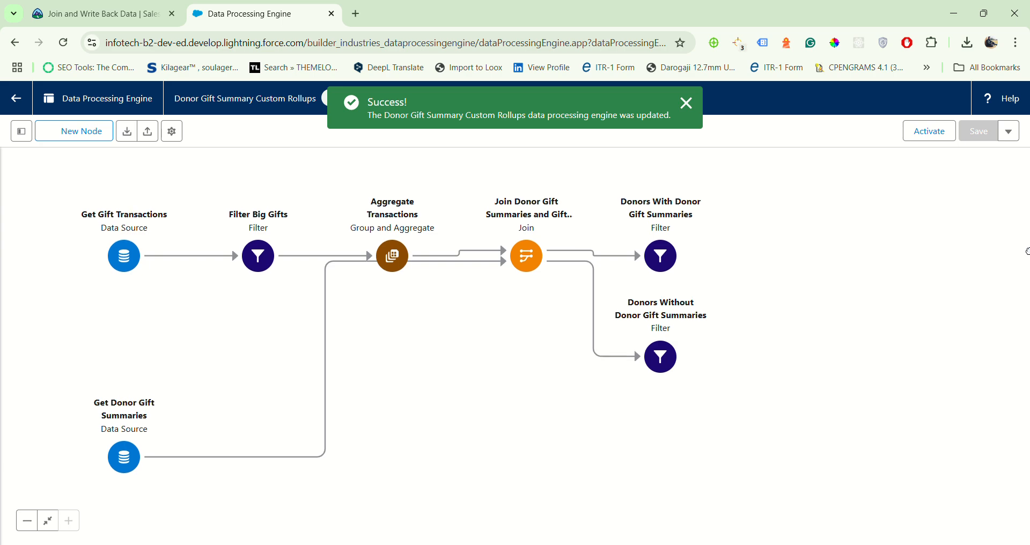
Compare the node layout with Trailhead's diagram and move the Join node directly below Aggregate Transactions
click(96, 14)
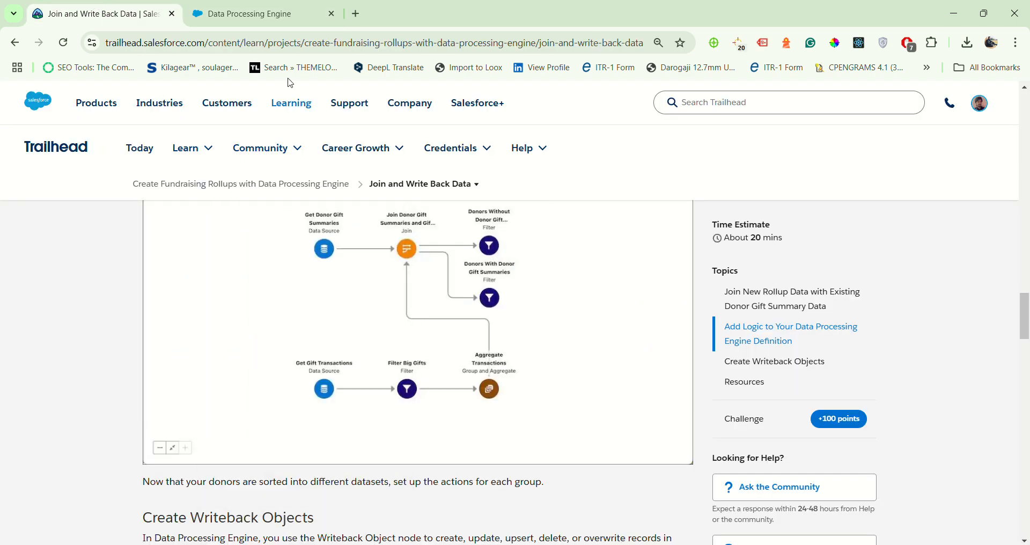
click(258, 13)
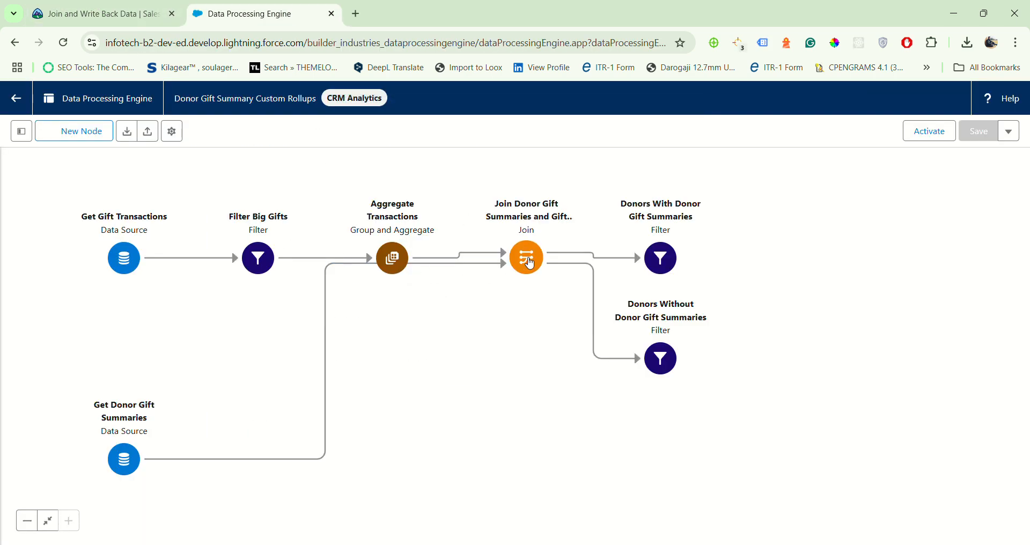
drag(528, 259, 400, 392)
click(400, 392)
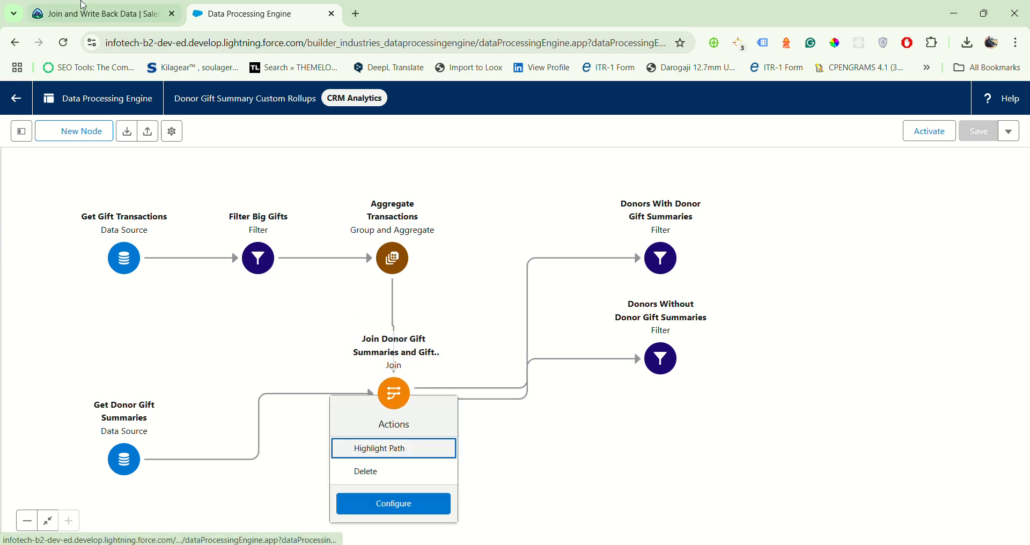
Check the diagram in Trailhead again and move Get Donor Gift Summaries closer to the Join node, roughly level with it
click(127, 15)
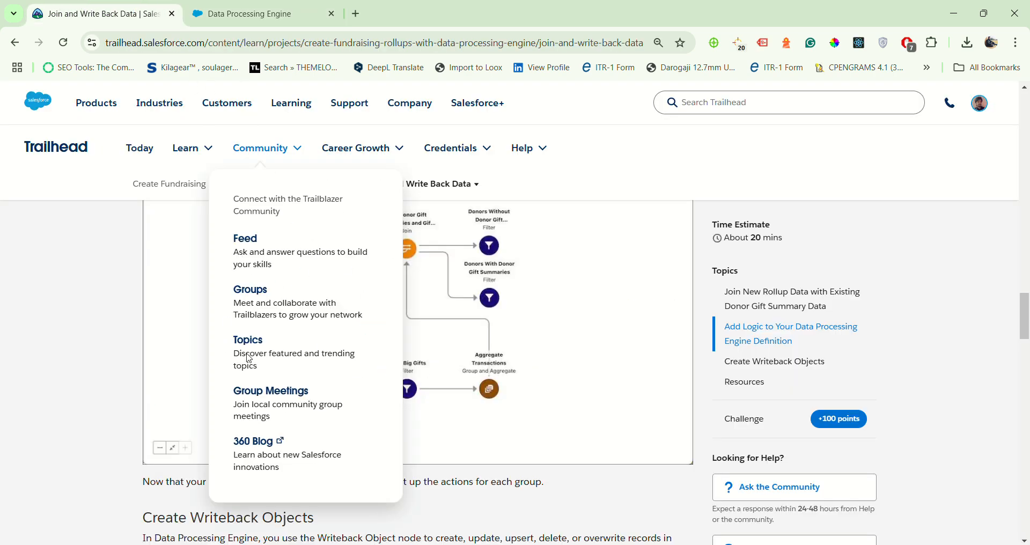
click(287, 15)
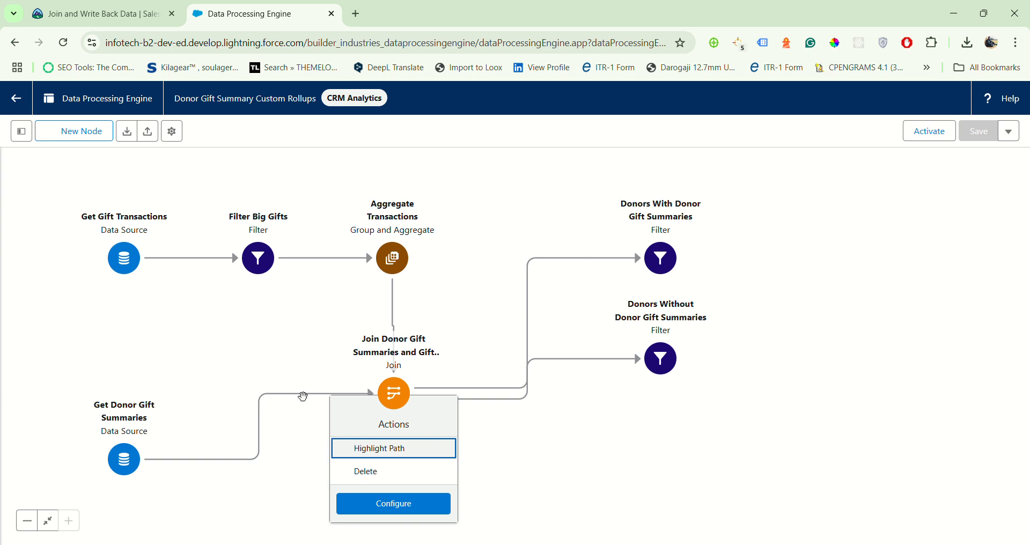
drag(118, 462, 181, 399)
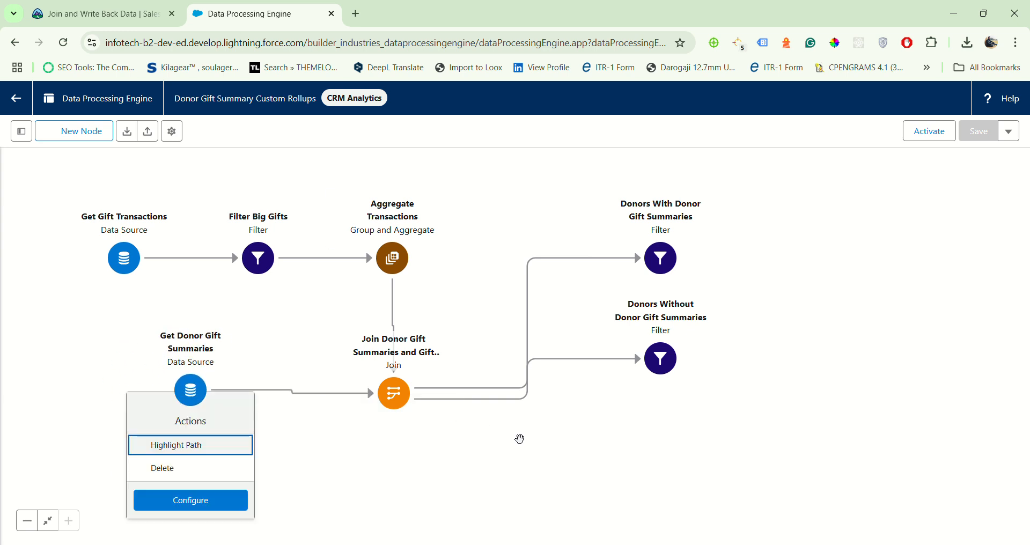
Compare the rearranged nodes with Trailhead's diagram and read the Create Writeback Objects instructions for the first Writeback Object node
click(100, 13)
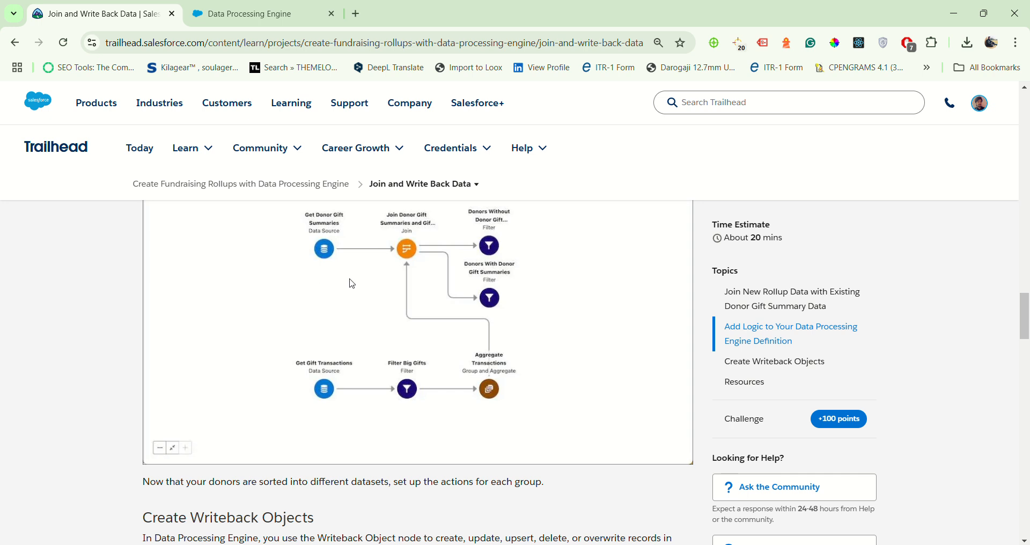
click(230, 5)
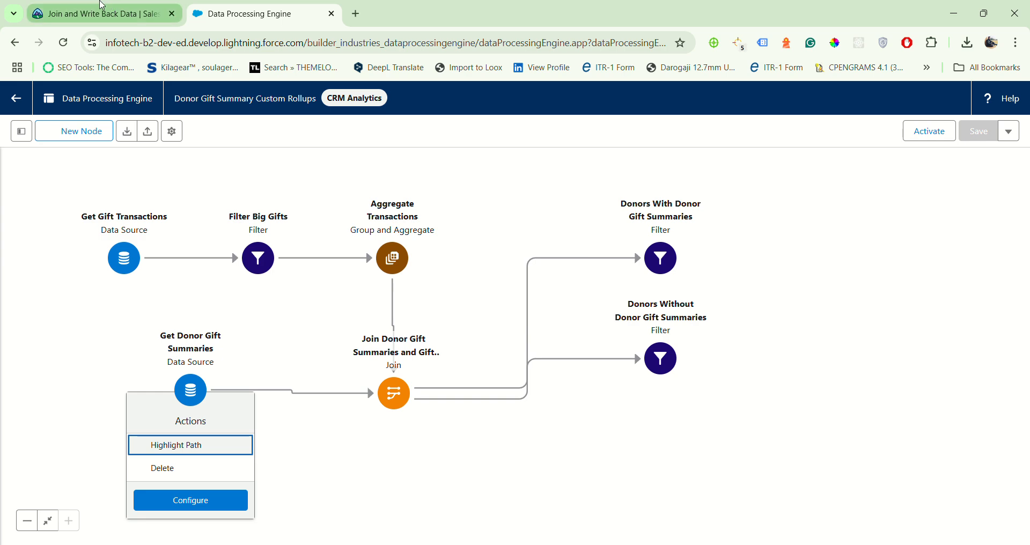
click(102, 6)
click(252, 14)
click(102, 14)
scroll(300, 361, down, 7)
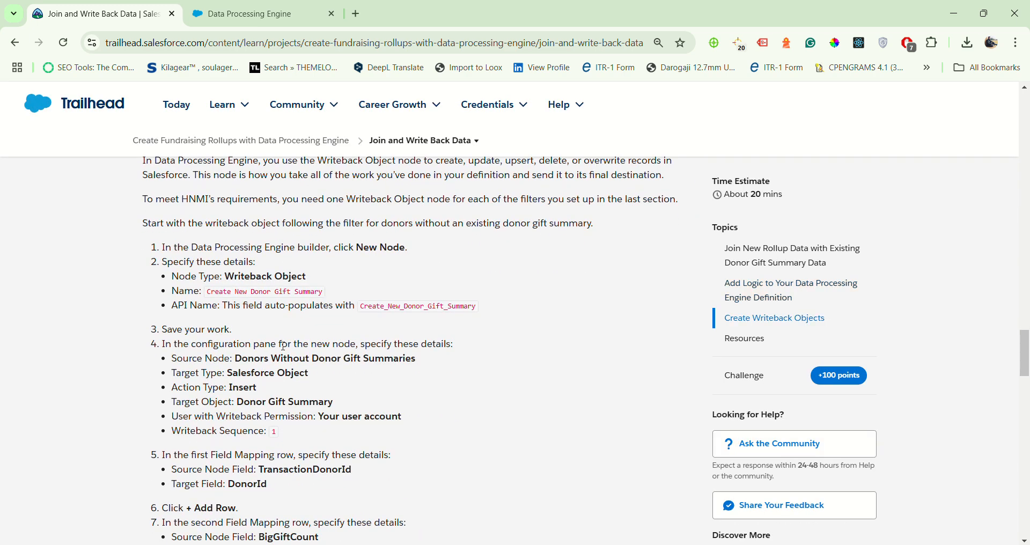
Start a new node in the Data Processing Engine definition with the node type Writeback Object, following Trailhead's instructions
scroll(273, 325, down, 2)
click(252, 14)
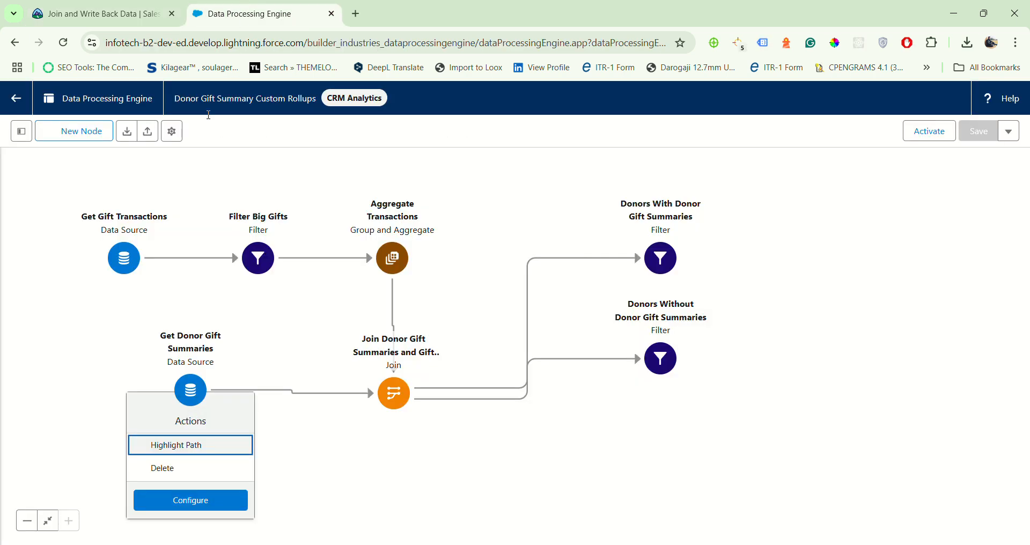
click(444, 492)
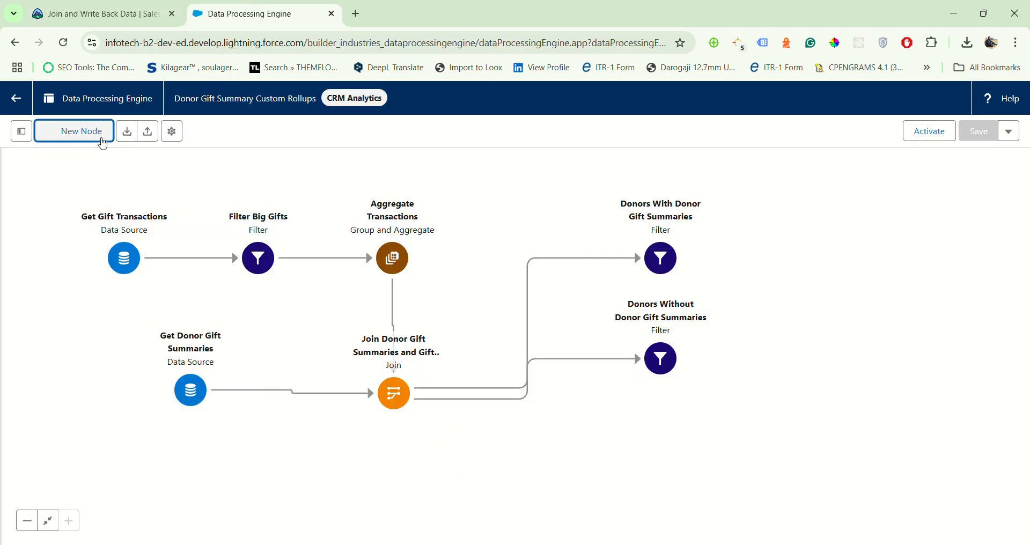
click(75, 131)
click(97, 14)
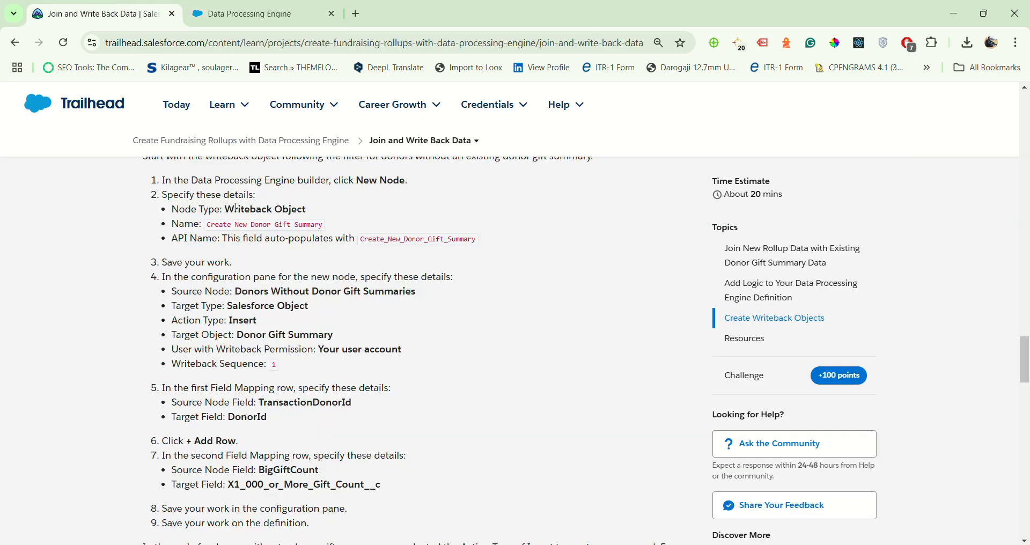
click(239, 6)
click(263, 239)
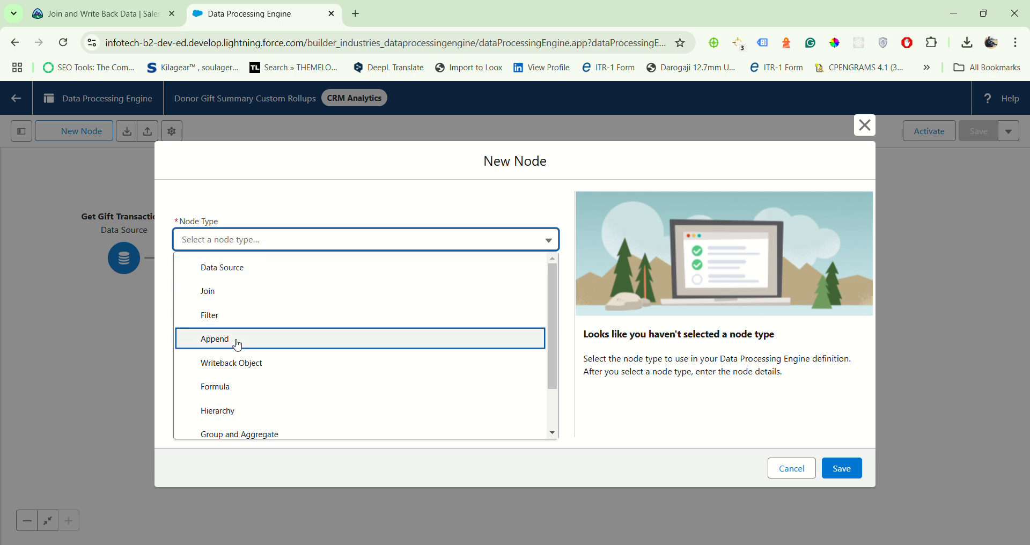
click(255, 367)
Name the node Create New Donor Gift Summary, using the name copied from Trailhead, and save it
click(91, 14)
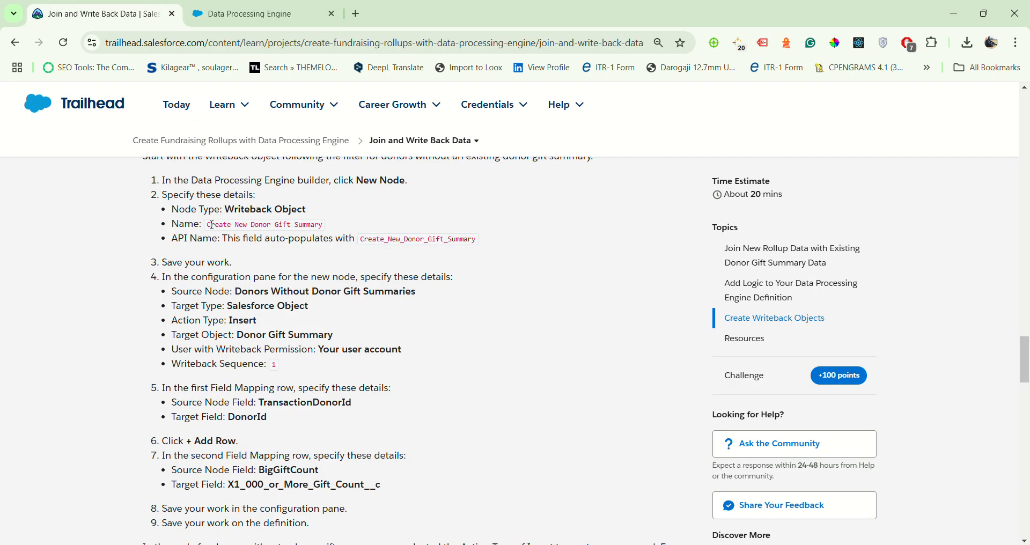
drag(210, 225, 335, 236)
key(ctrl+c)
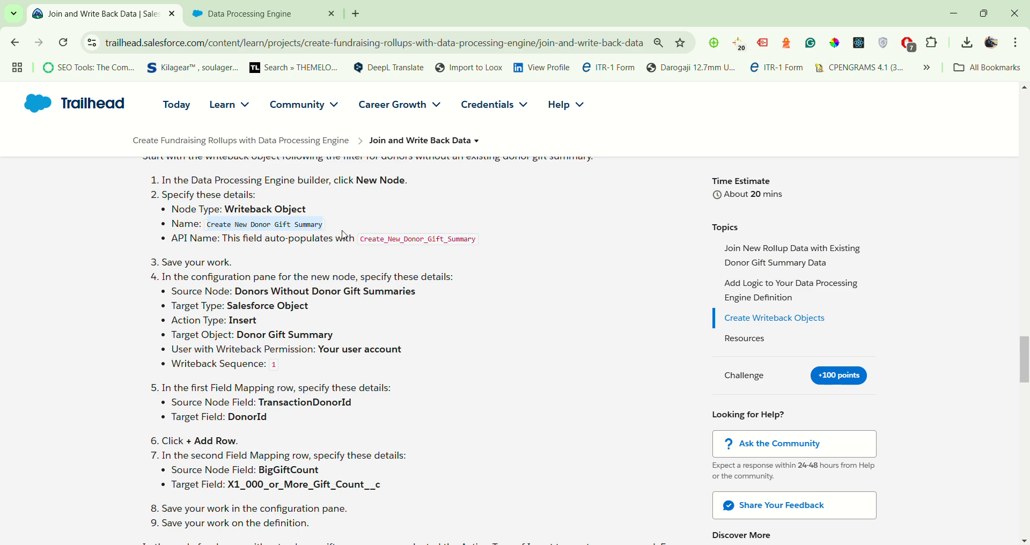
click(252, 14)
click(278, 267)
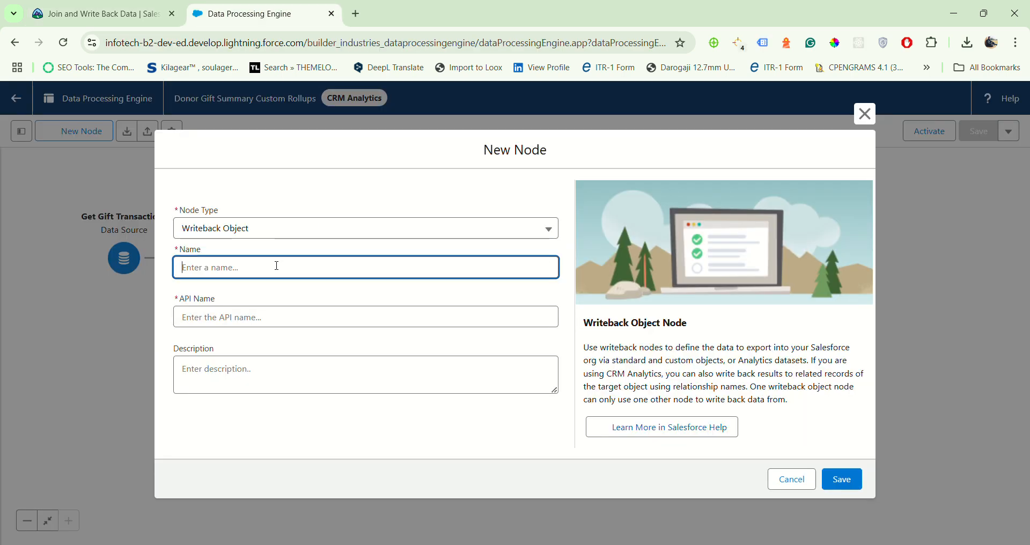
key(ctrl+v)
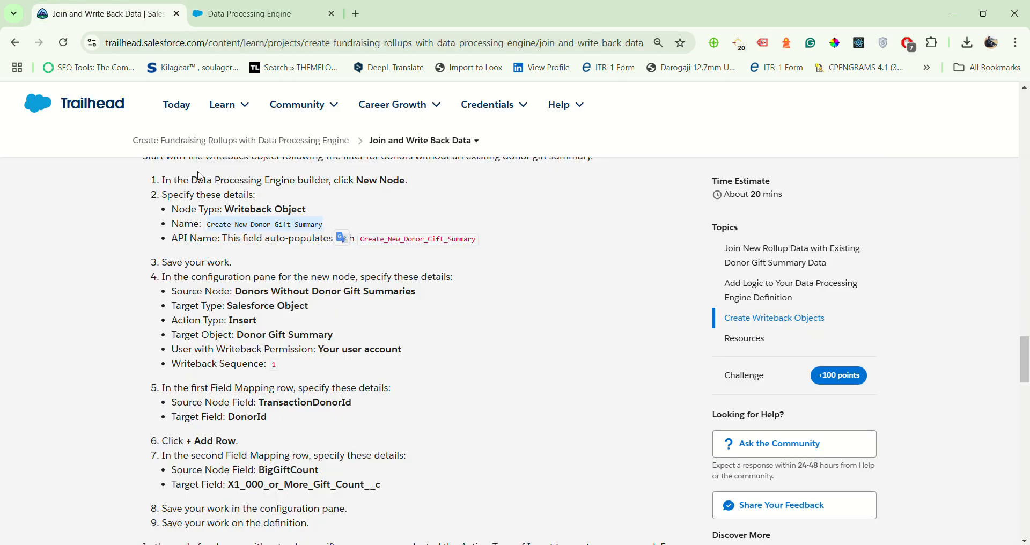
click(97, 13)
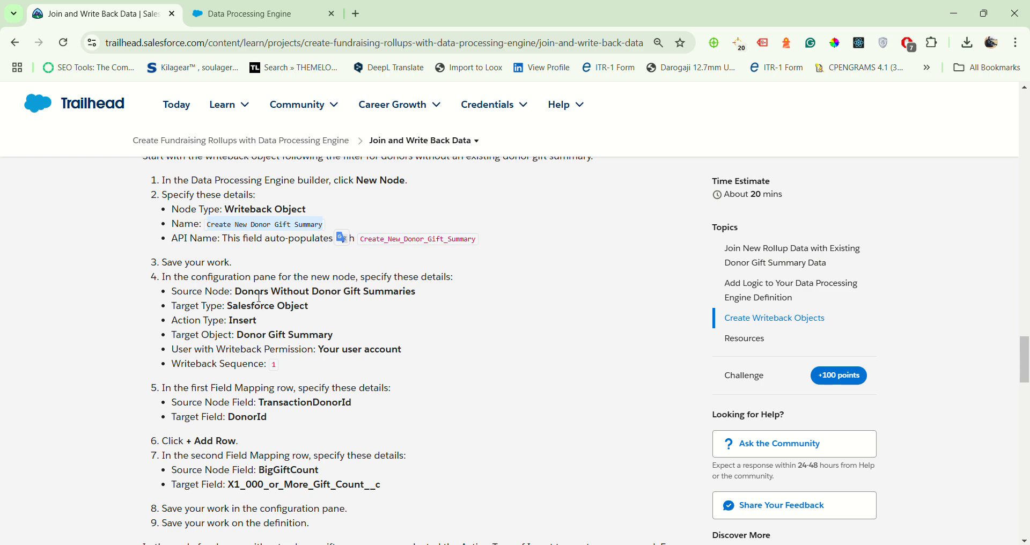
click(252, 13)
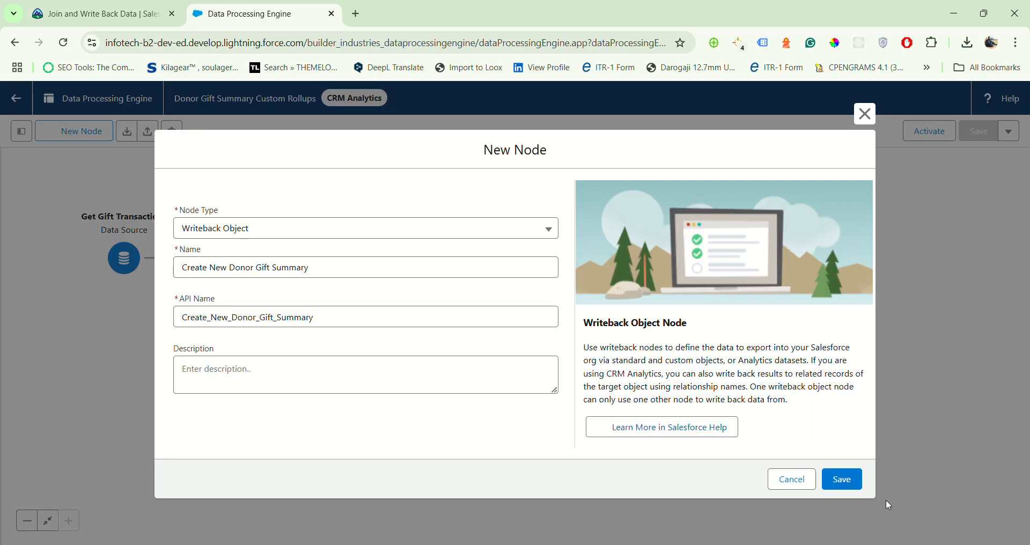
click(841, 479)
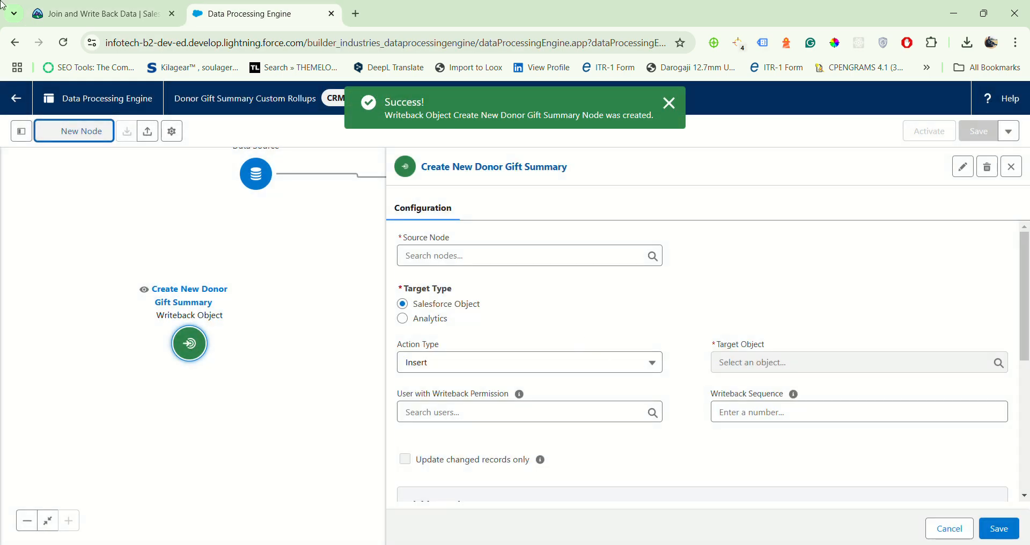
Set the source node of Create New Donor Gift Summary to Donors Without Donor Gift Summaries, as Trailhead specifies
click(117, 21)
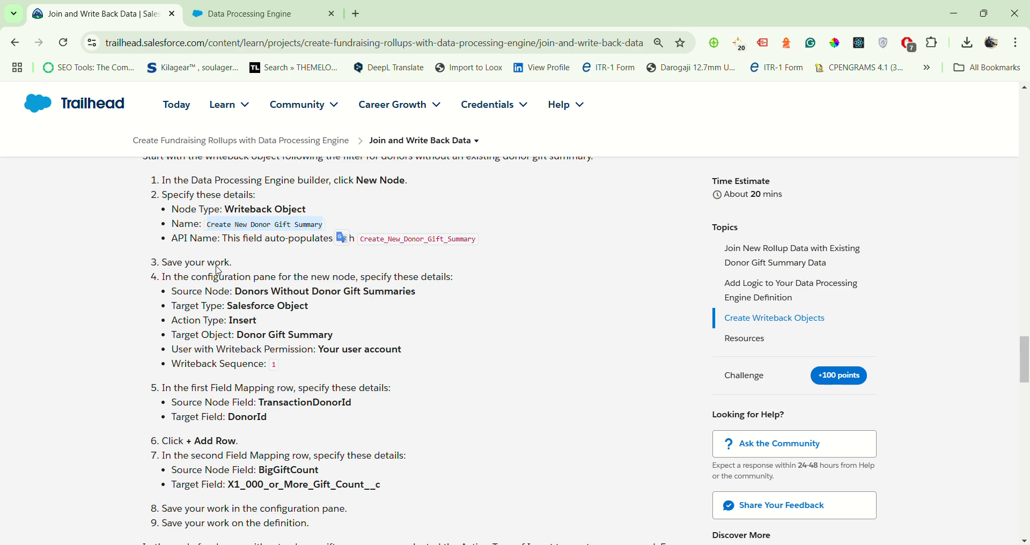
click(250, 14)
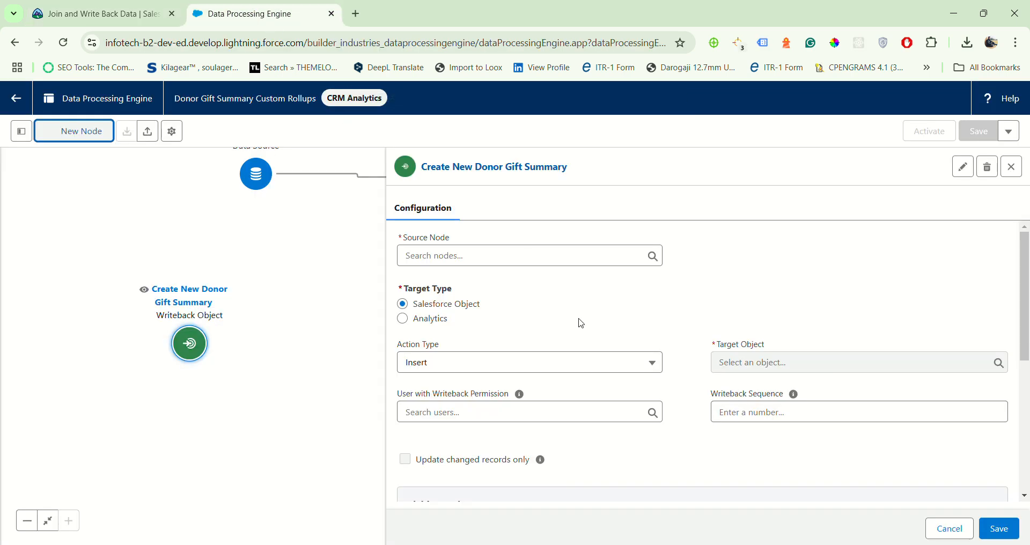
click(512, 254)
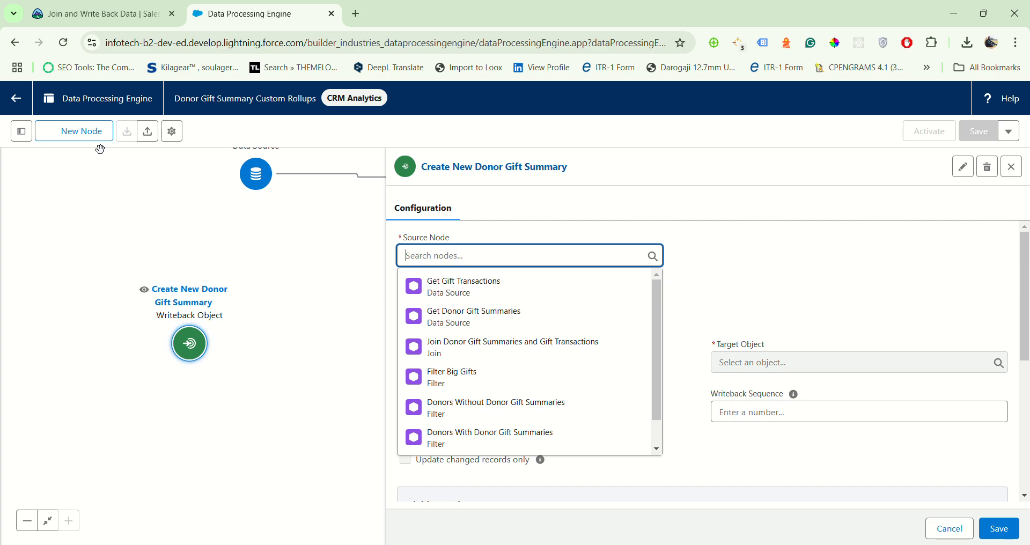
click(452, 409)
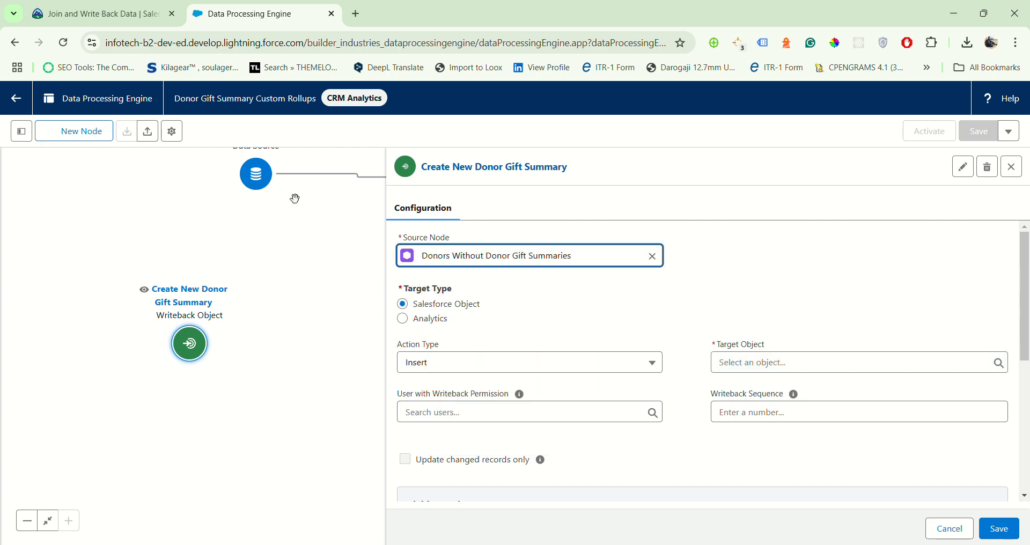
Check the node's target type and action type against Trailhead's required values, Salesforce Object and Insert
click(124, 5)
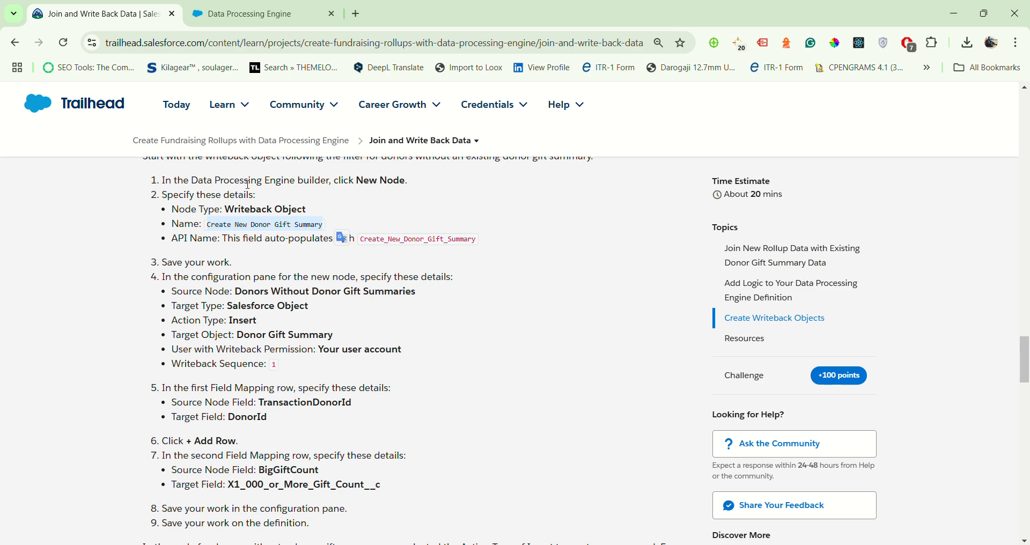
click(242, 11)
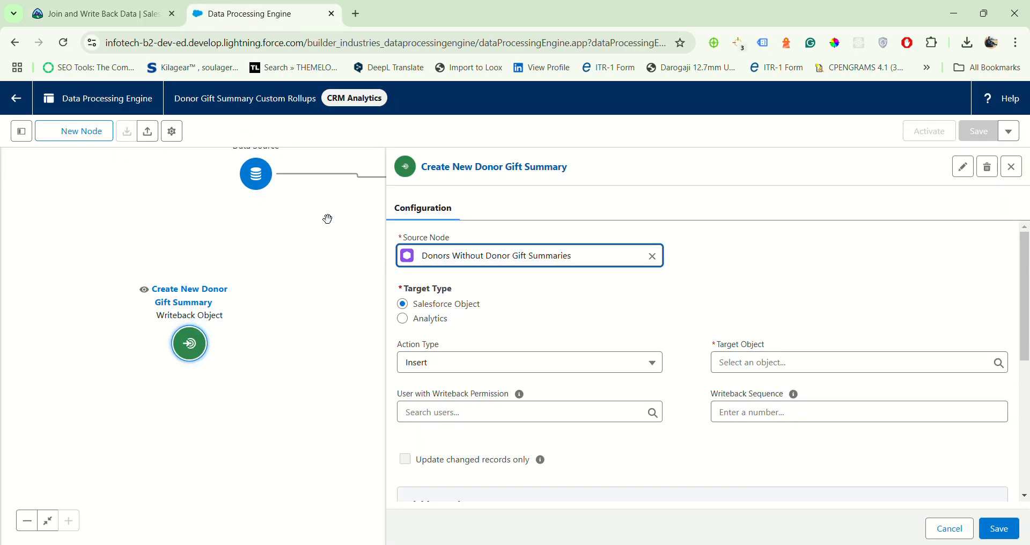
click(102, 13)
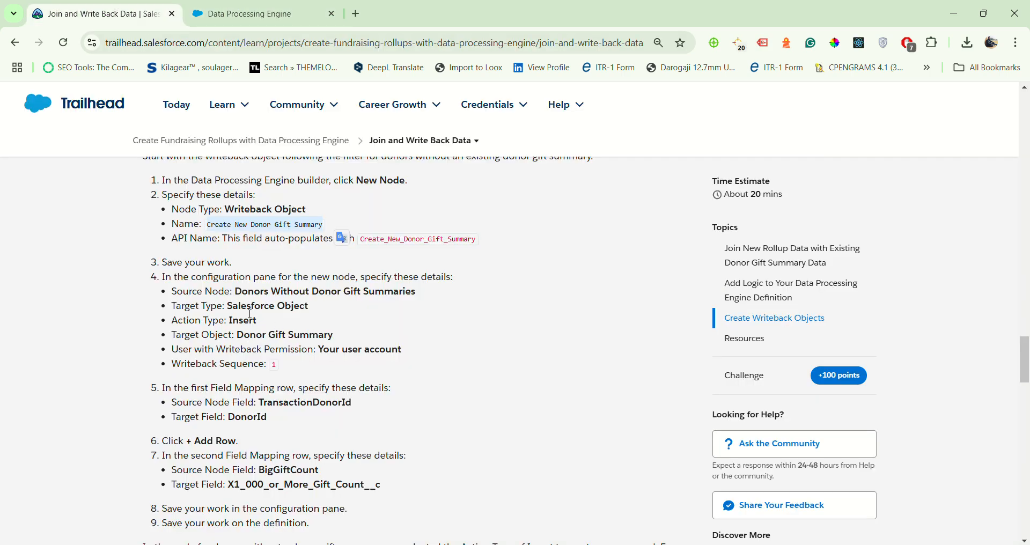
click(242, 13)
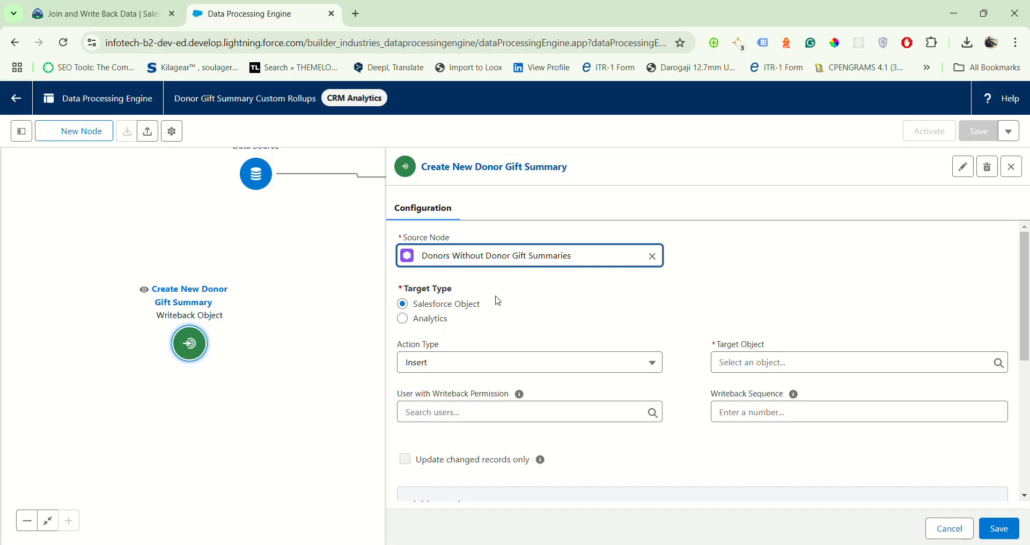
click(438, 362)
click(622, 363)
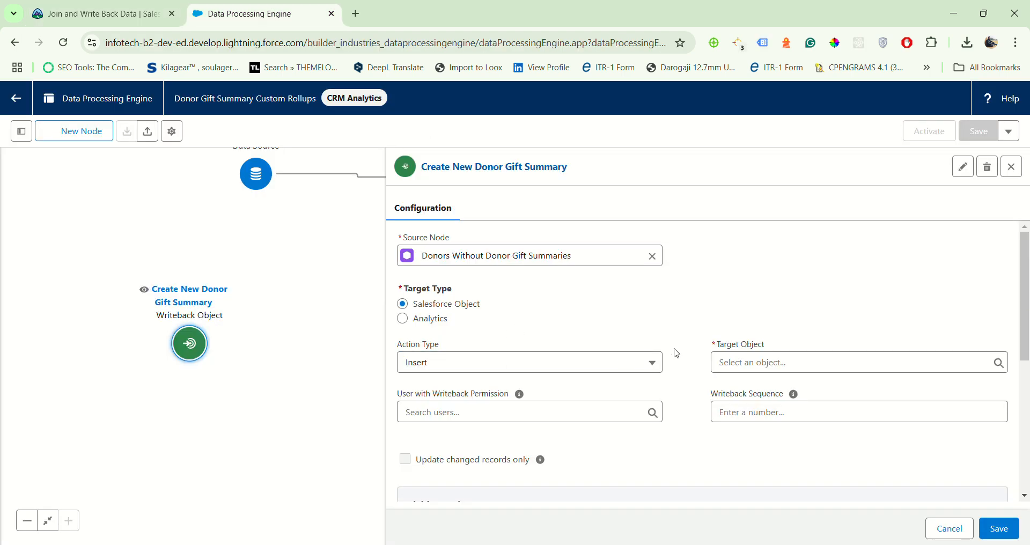
Set the writeback node's target object to Donor Gift Summary, using the object name copied from Trailhead
click(728, 363)
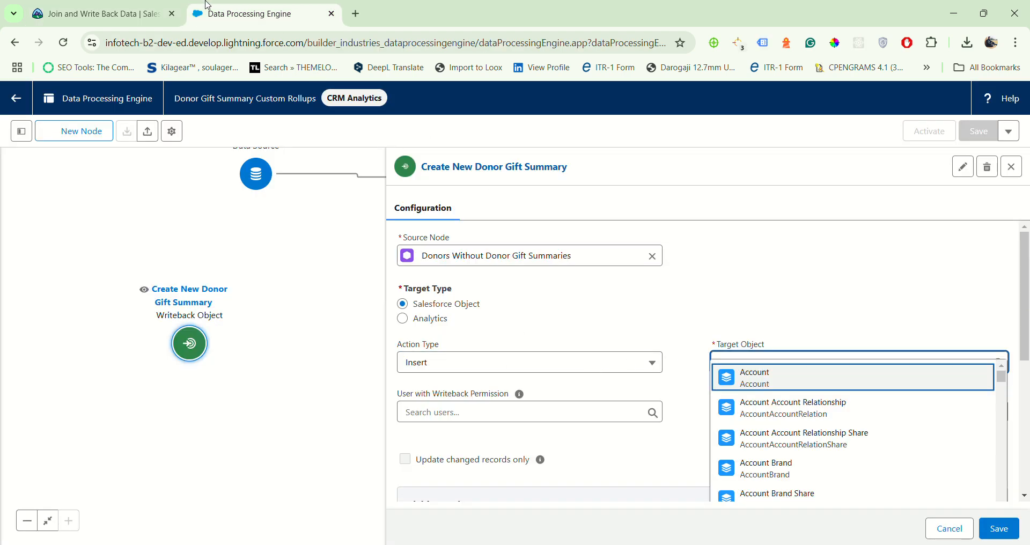
click(112, 5)
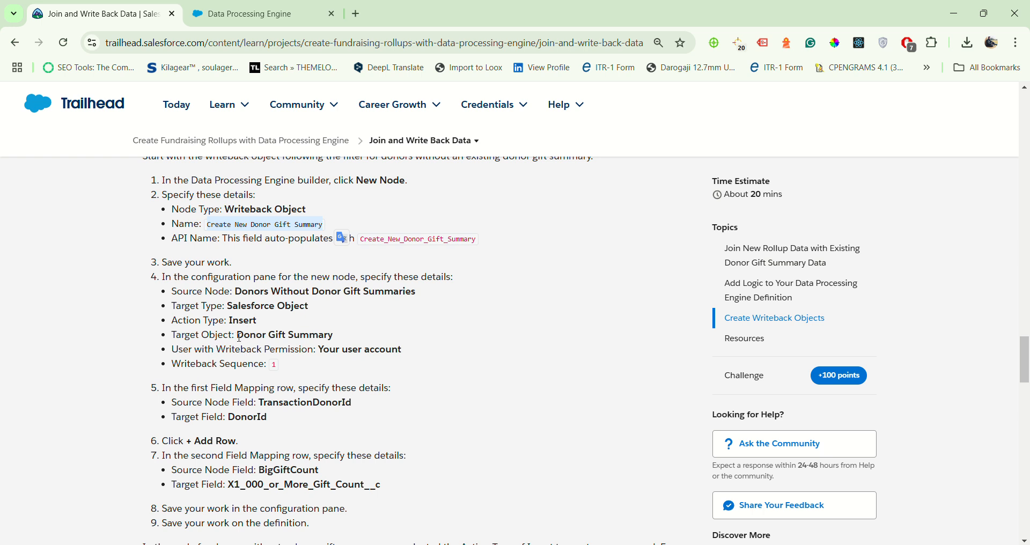
drag(238, 337, 337, 337)
key(ctrl+c)
click(244, 363)
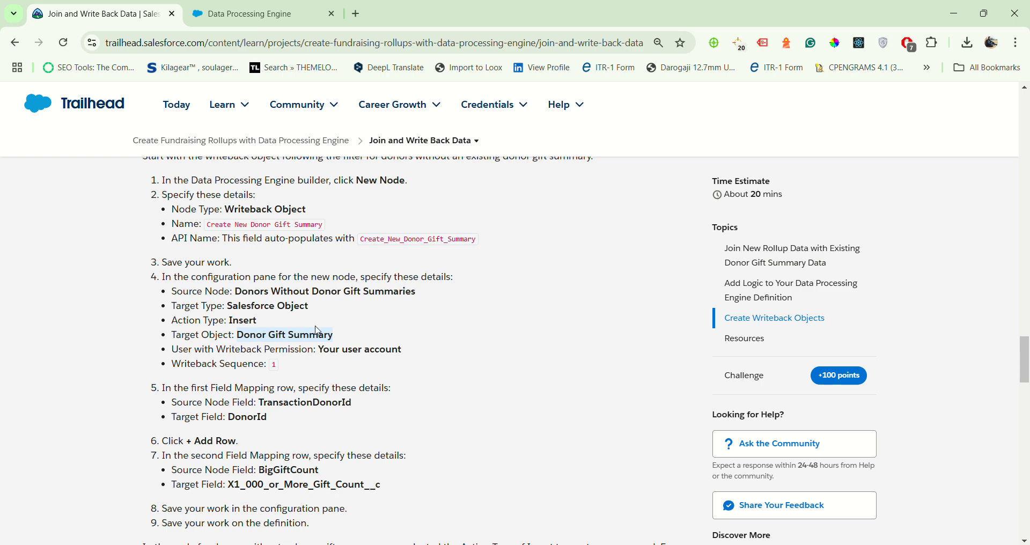
click(252, 14)
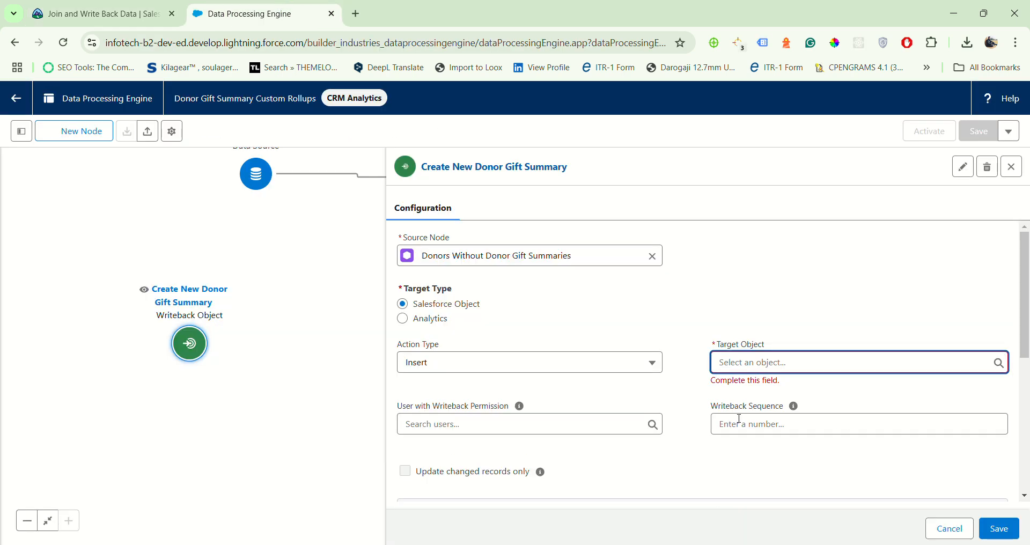
key(ctrl+v)
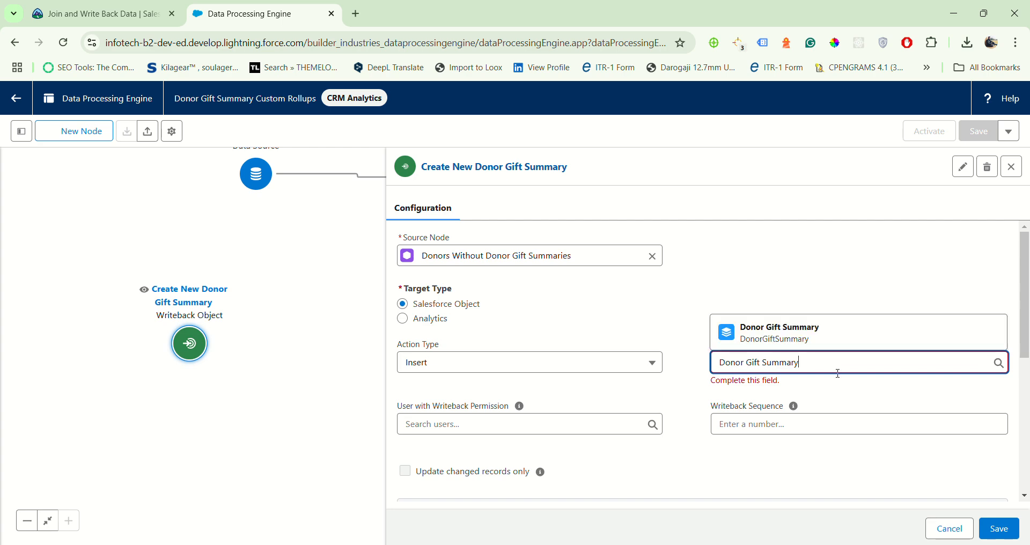
click(831, 343)
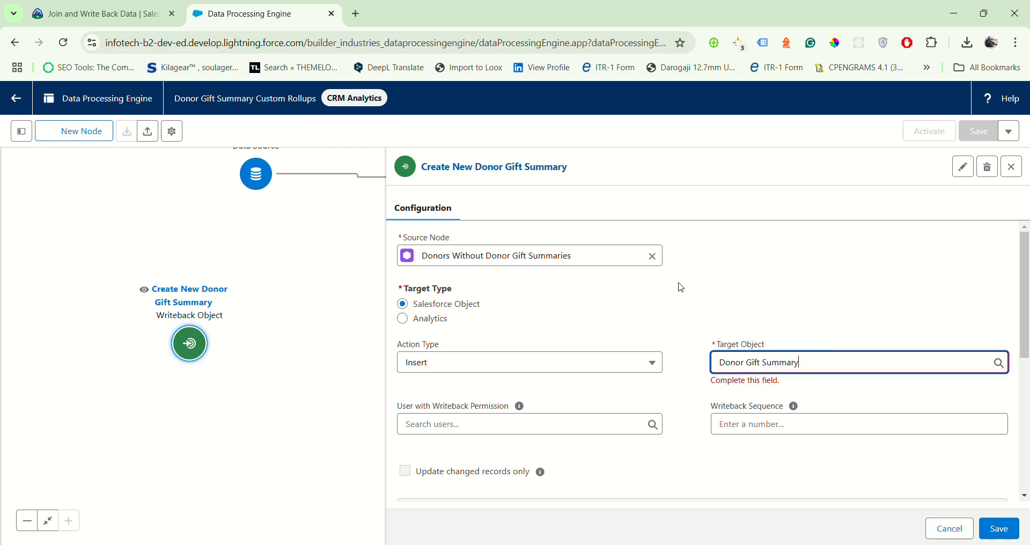
click(131, 11)
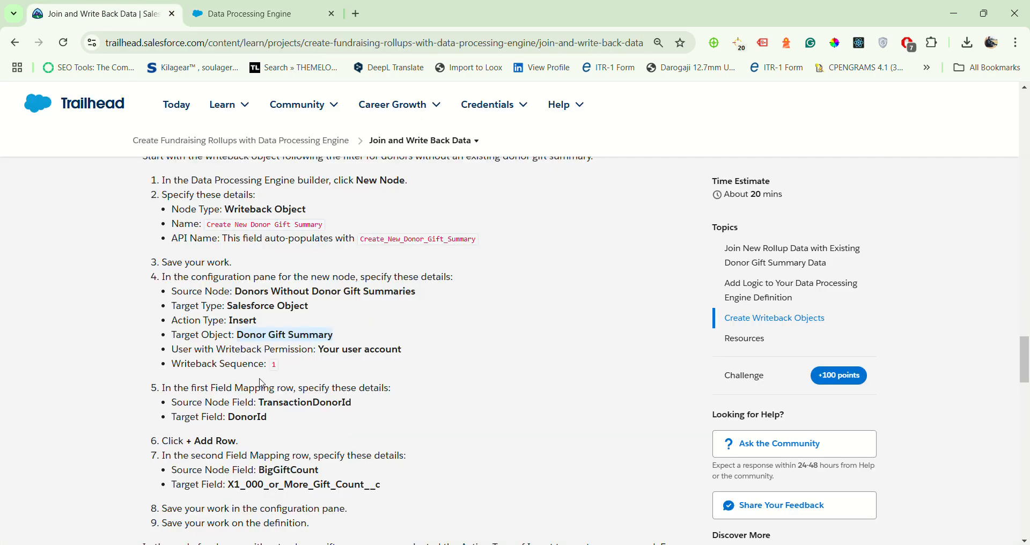
drag(323, 352, 418, 369)
click(359, 356)
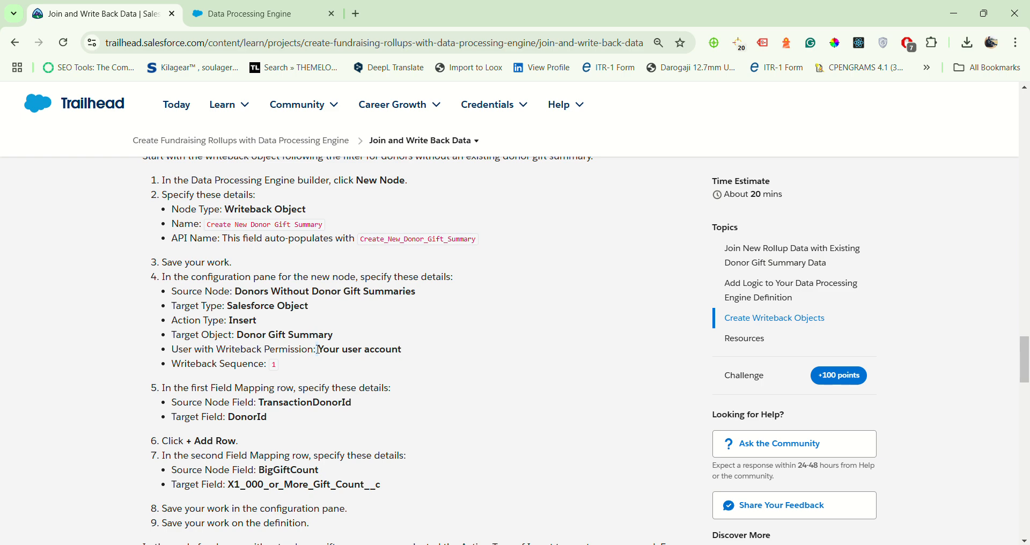
drag(318, 349, 420, 349)
key(ctrl+c)
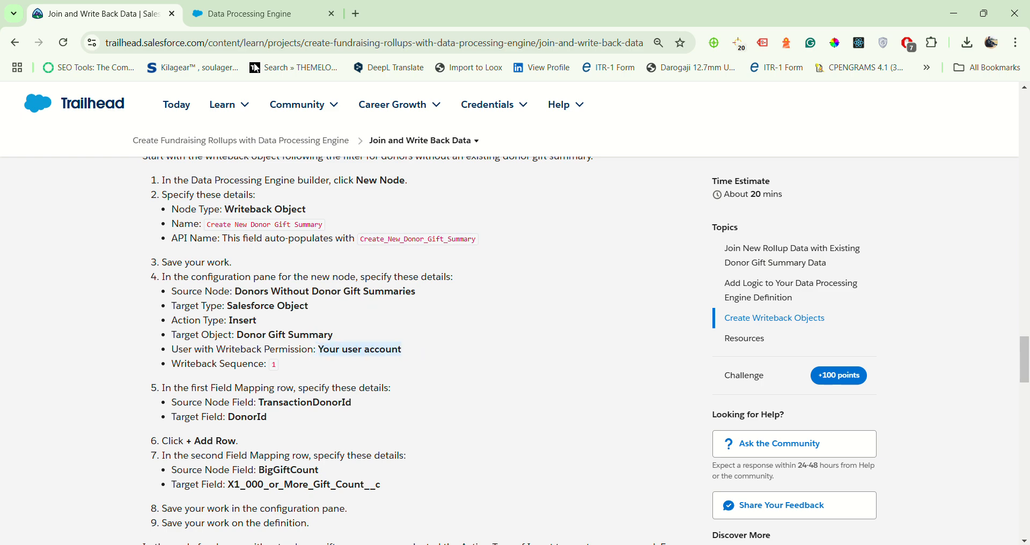
click(256, 14)
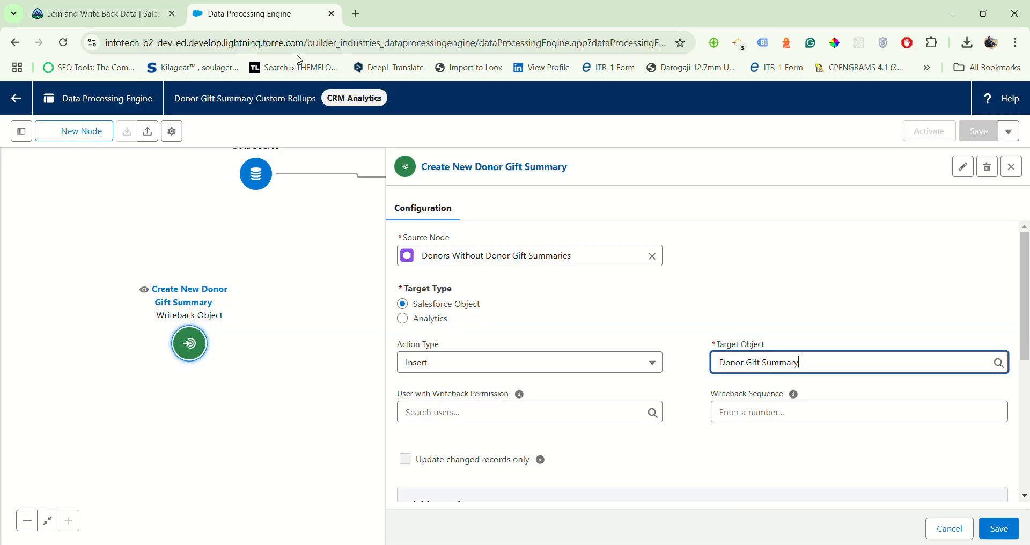
click(469, 414)
key(ctrl+v)
click(590, 447)
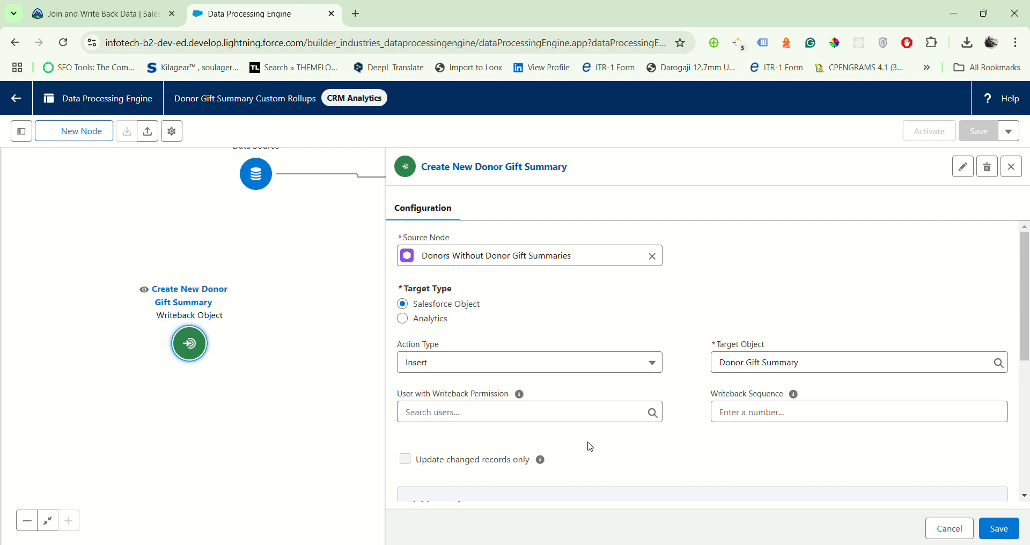
Select your own user account as User with Writeback Permission and check Trailhead for the Writeback Sequence value
click(134, 15)
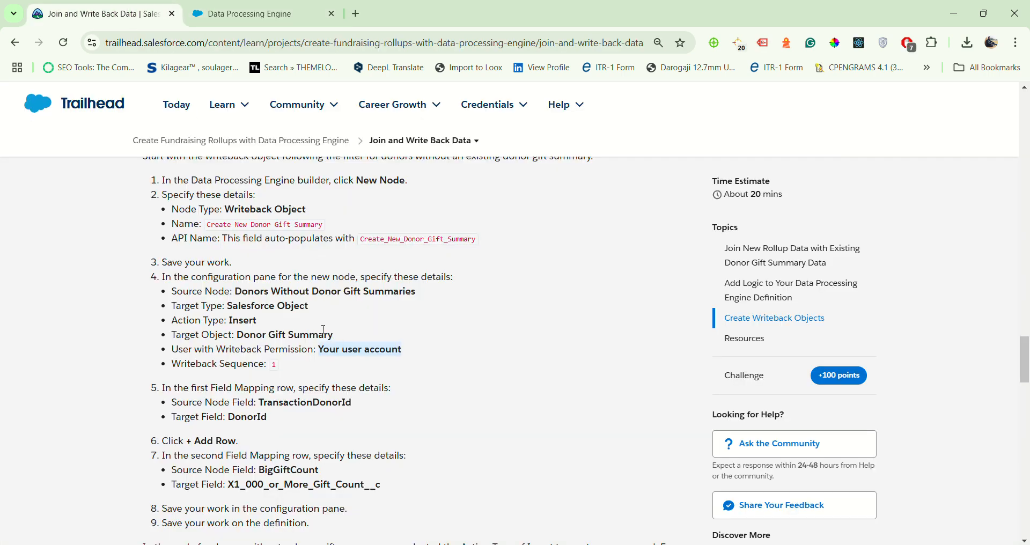
click(262, 14)
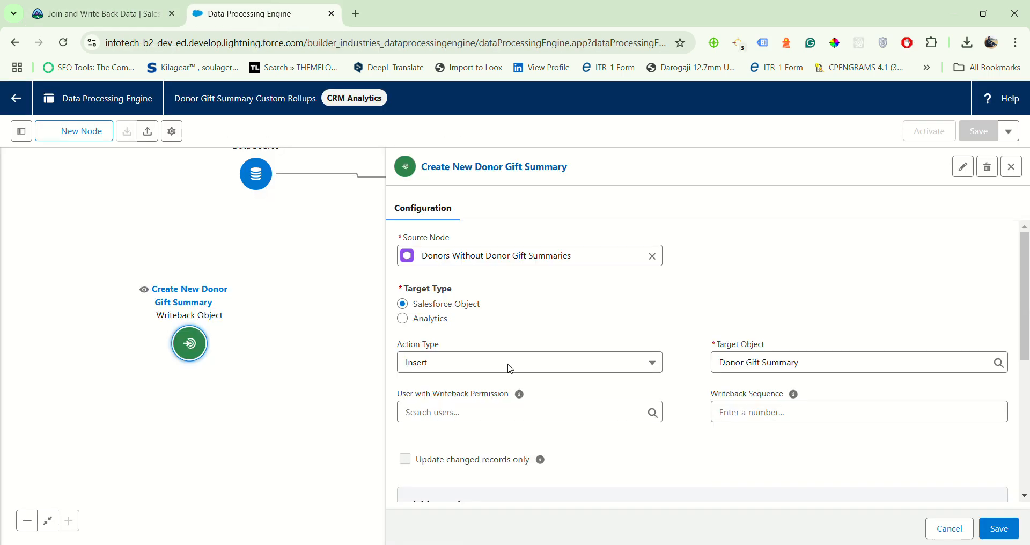
click(528, 417)
click(465, 386)
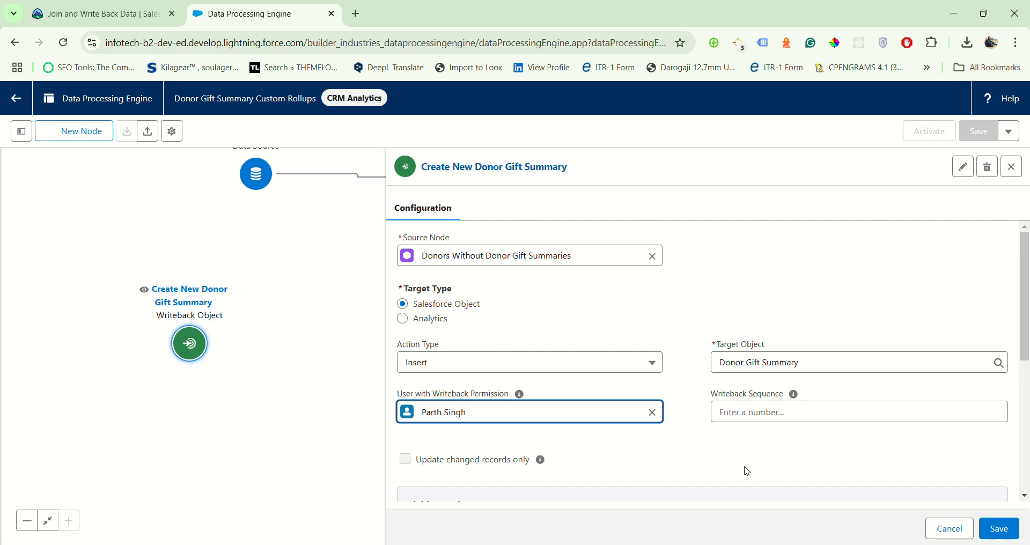
click(115, 16)
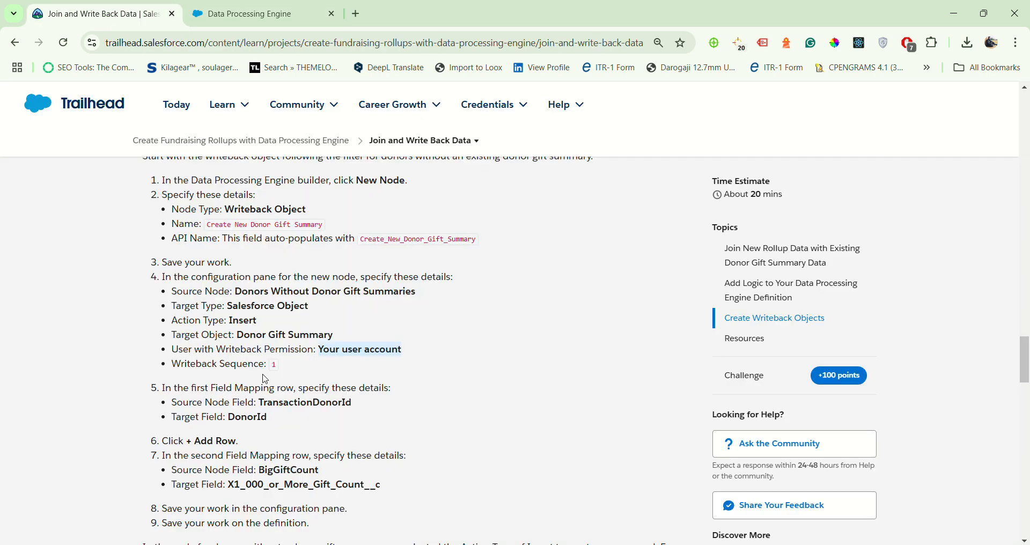
Set the Writeback Sequence of the Create New Donor Gift Summary node to 1
click(263, 13)
click(849, 412)
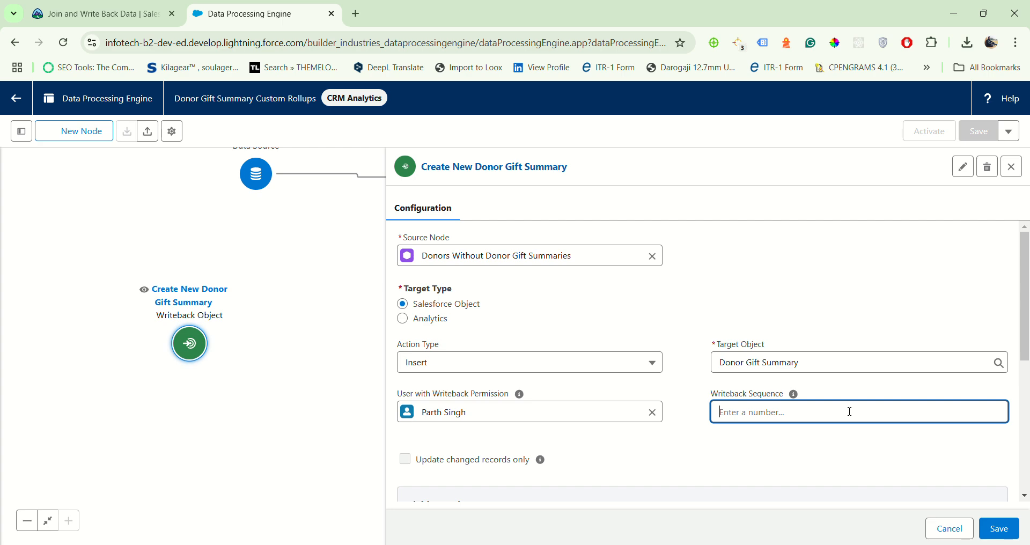
text(1)
Choose TransactionDonorId as source field of the first field mapping row and check the row against Trailhead's required target, DonorId
click(129, 4)
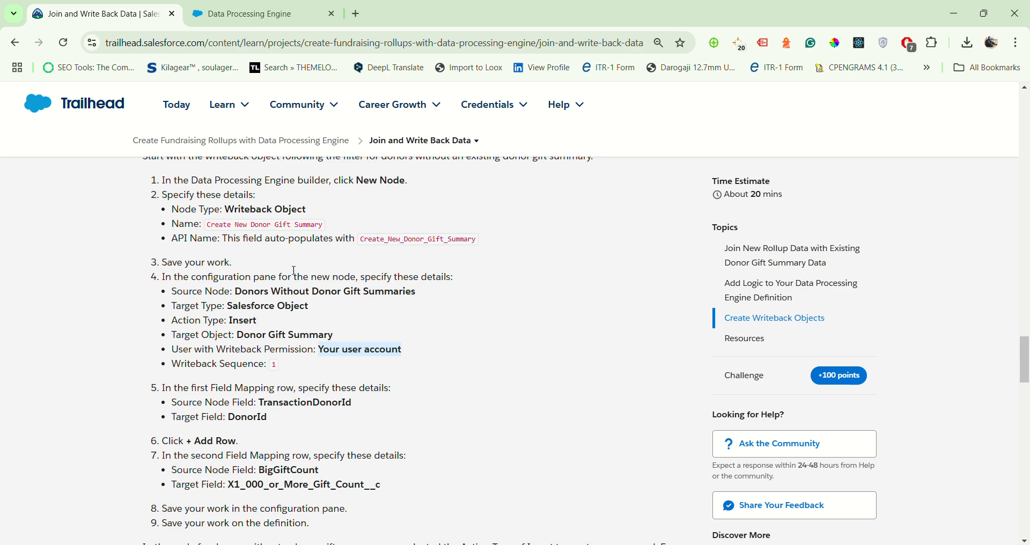
click(261, 14)
scroll(536, 359, down, 5)
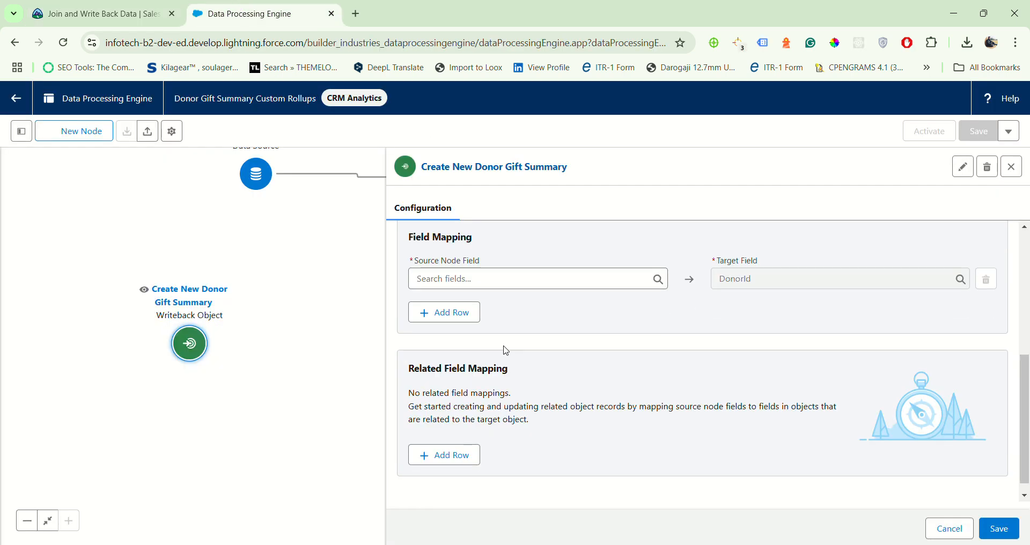
click(96, 13)
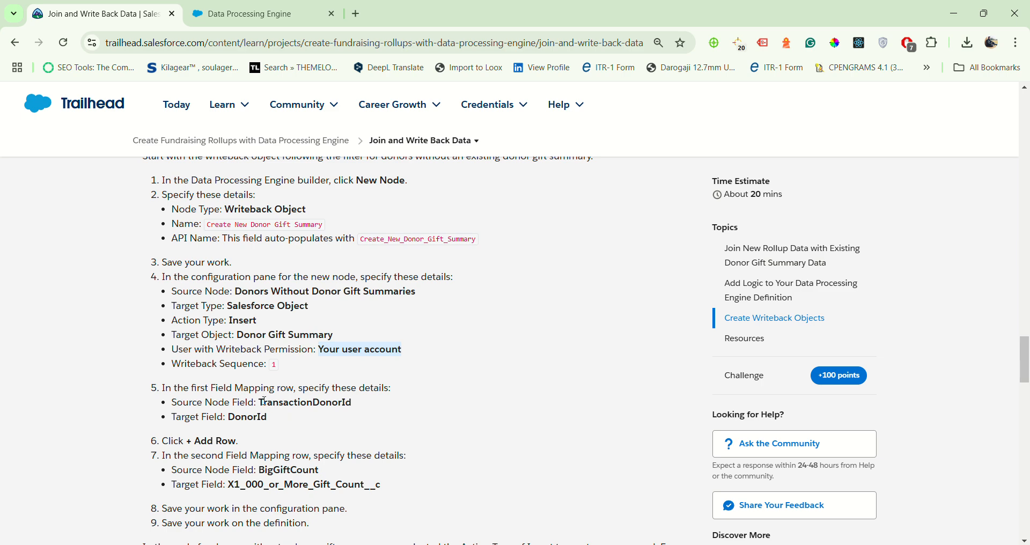
click(287, 11)
click(495, 274)
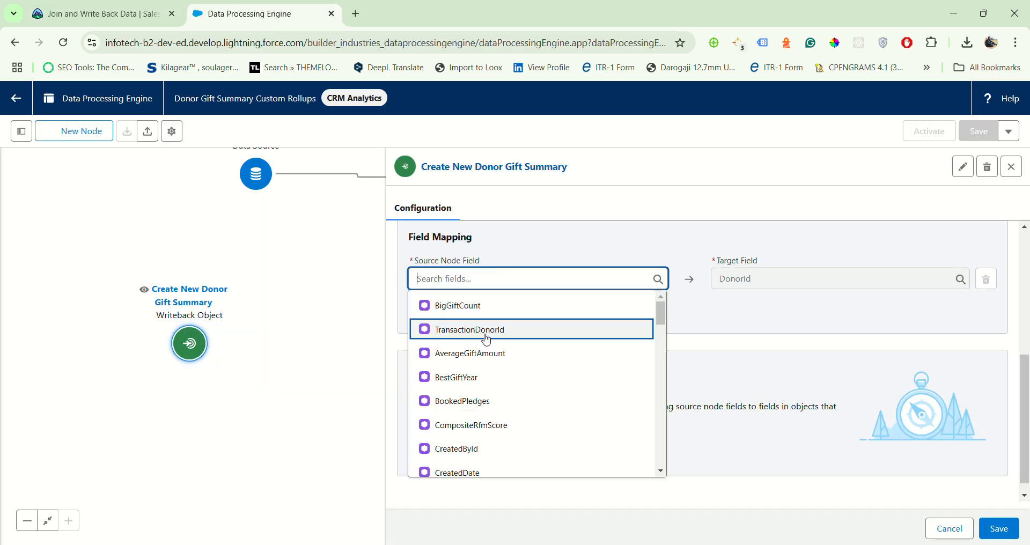
click(79, 9)
click(258, 14)
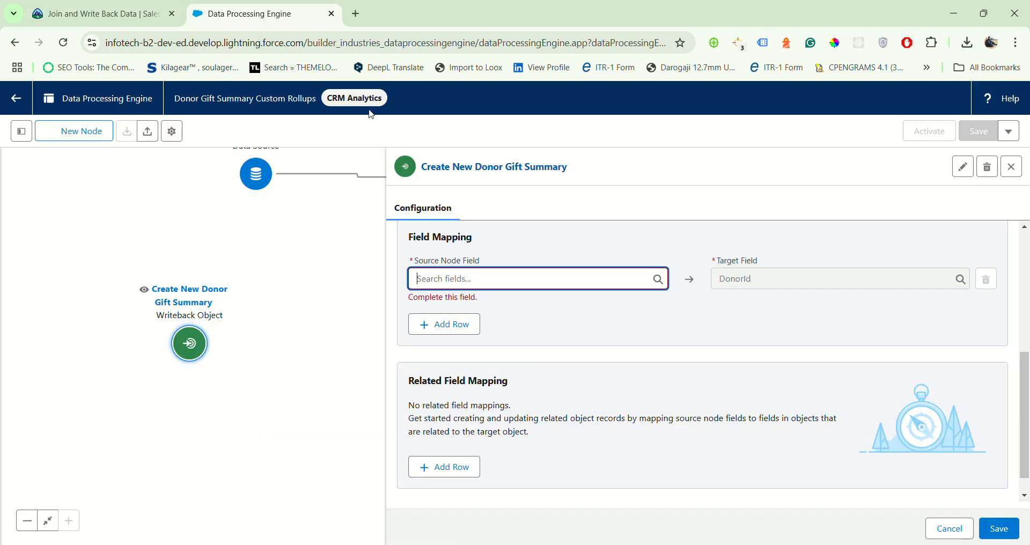
click(515, 276)
click(471, 332)
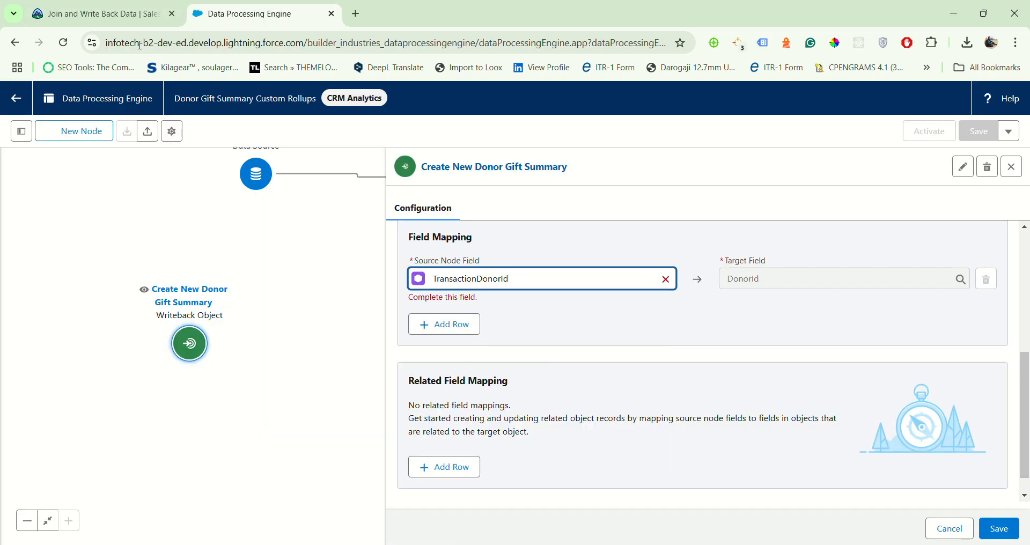
click(124, 14)
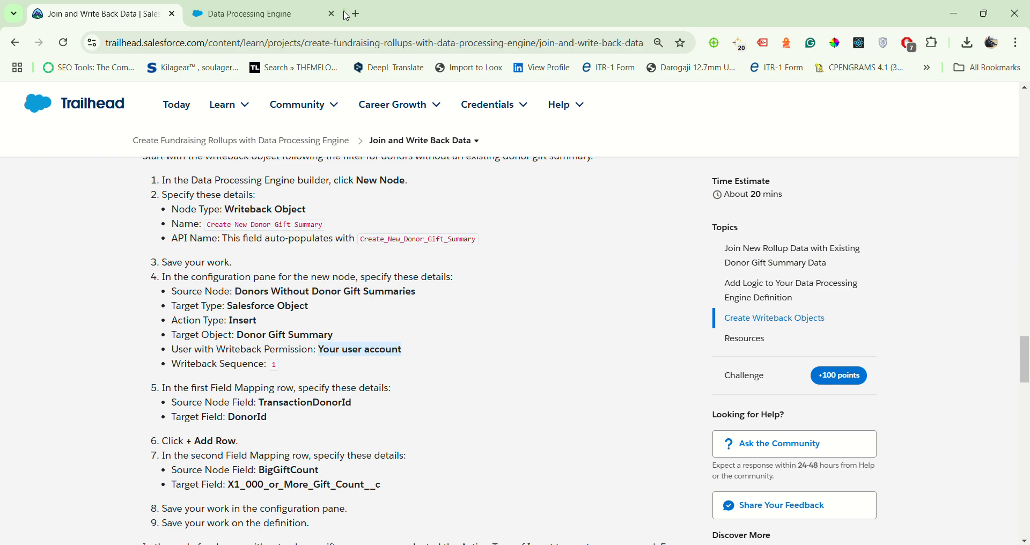
click(316, 12)
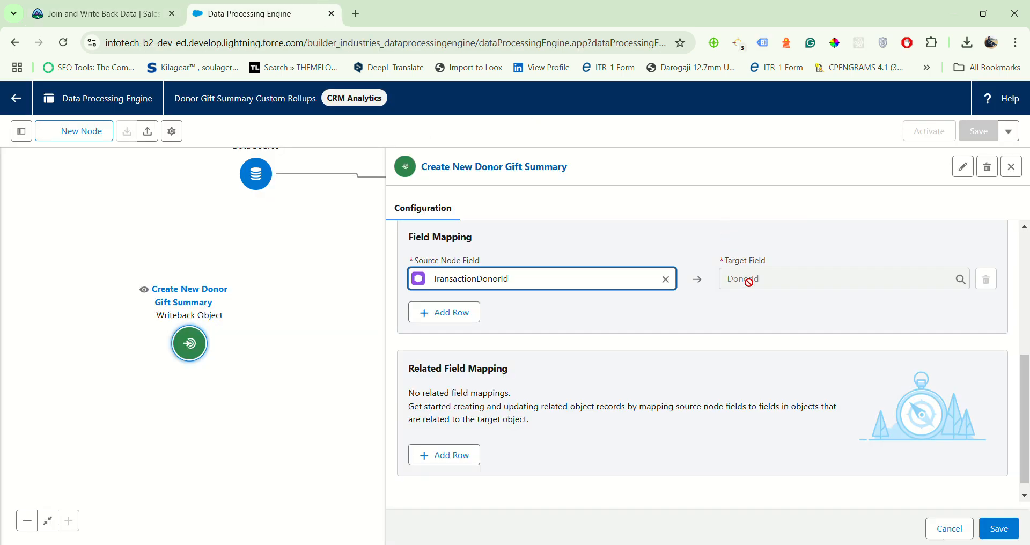
Add a second field mapping row and set its source node field to BigGiftCount, as Trailhead specifies
click(102, 14)
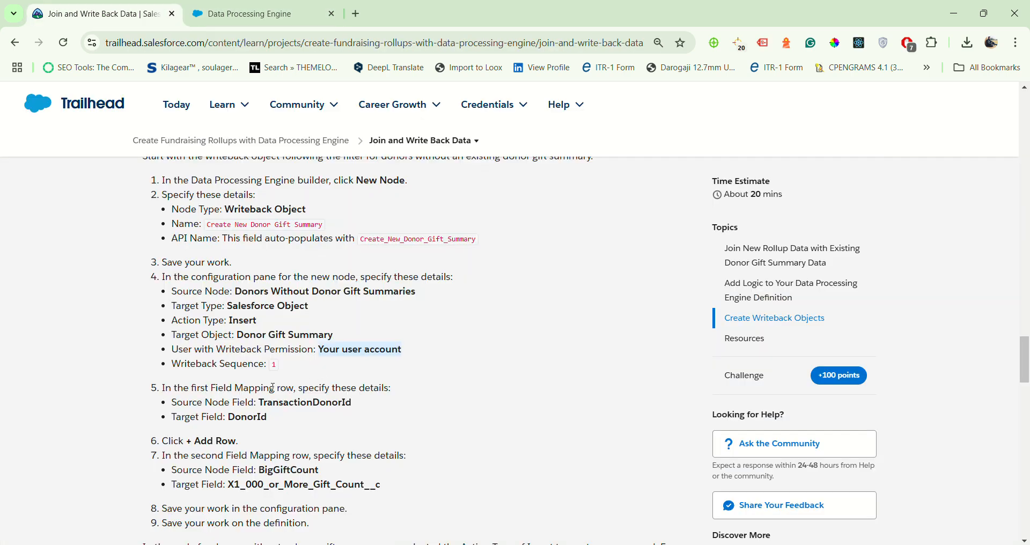
click(269, 16)
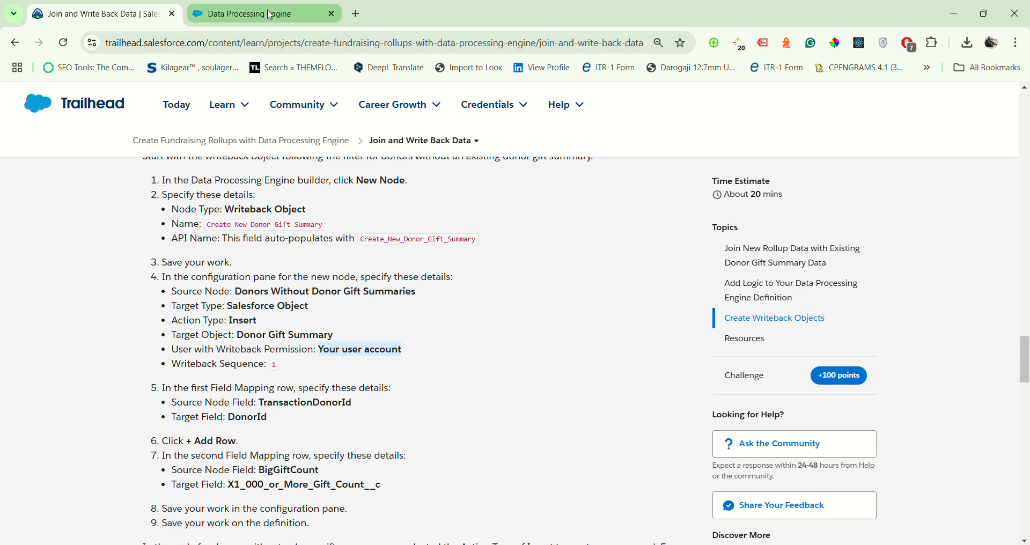
click(449, 326)
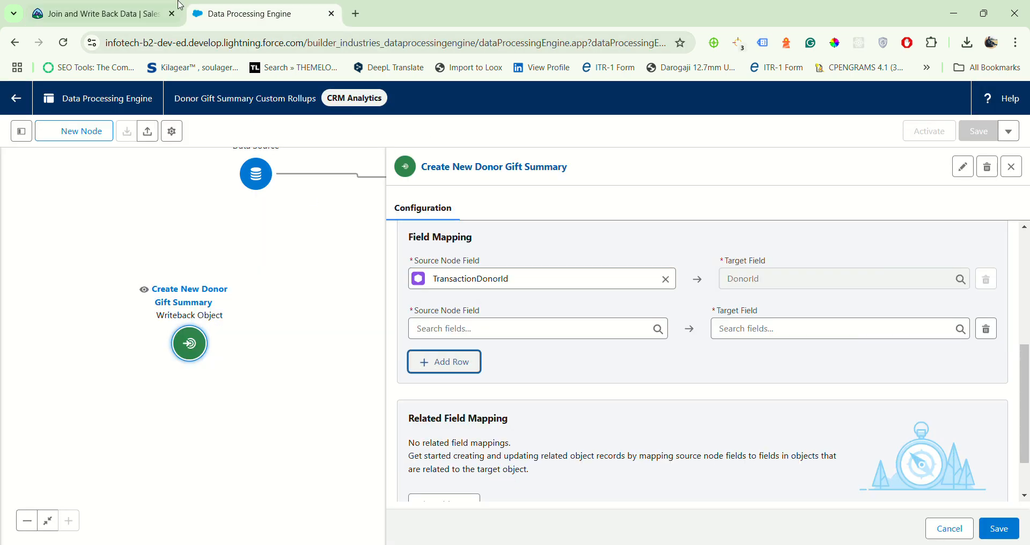
click(136, 5)
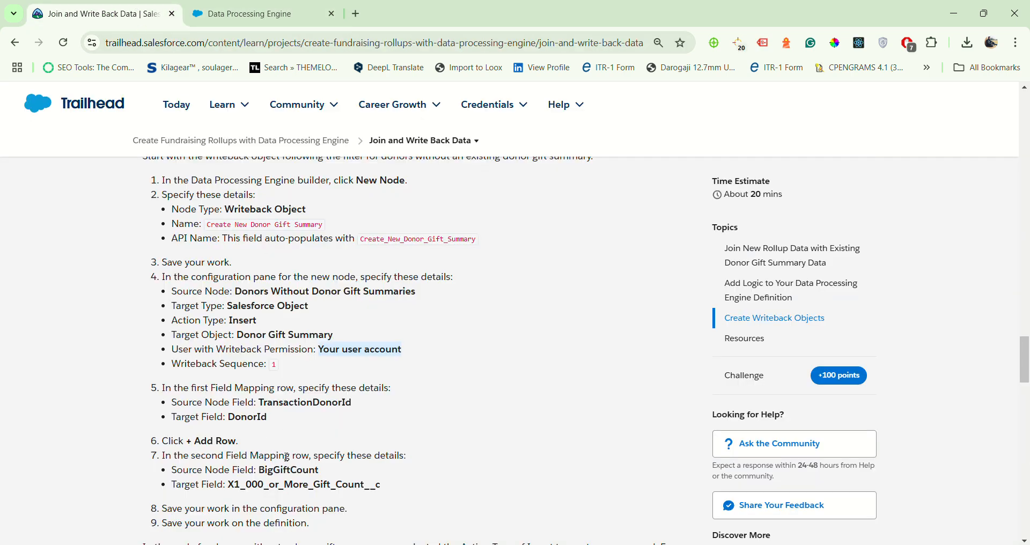
click(302, 6)
click(484, 324)
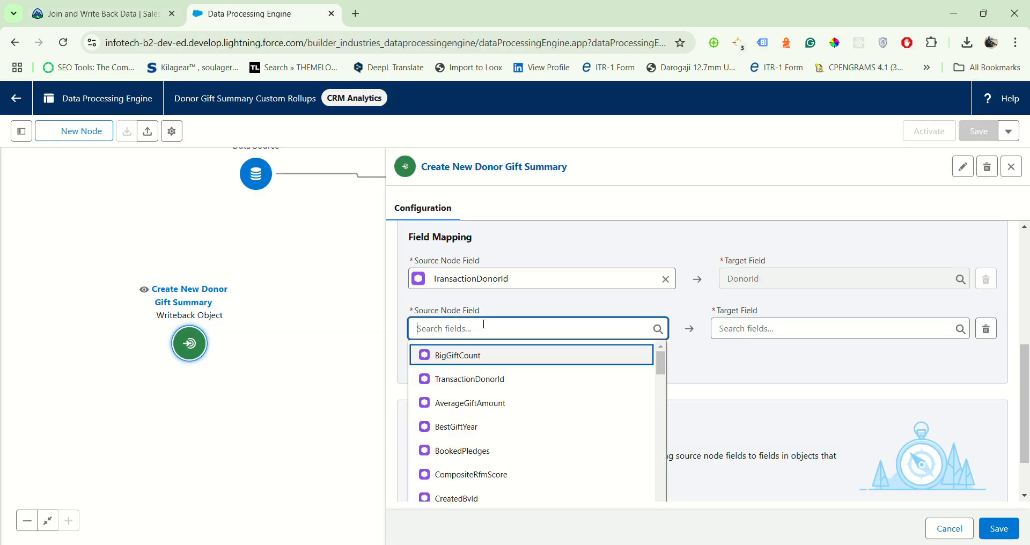
click(488, 356)
Set the second mapping row's target field to X1_000_or_More_Gift_Count__c, using the field name copied from Trailhead
click(137, 11)
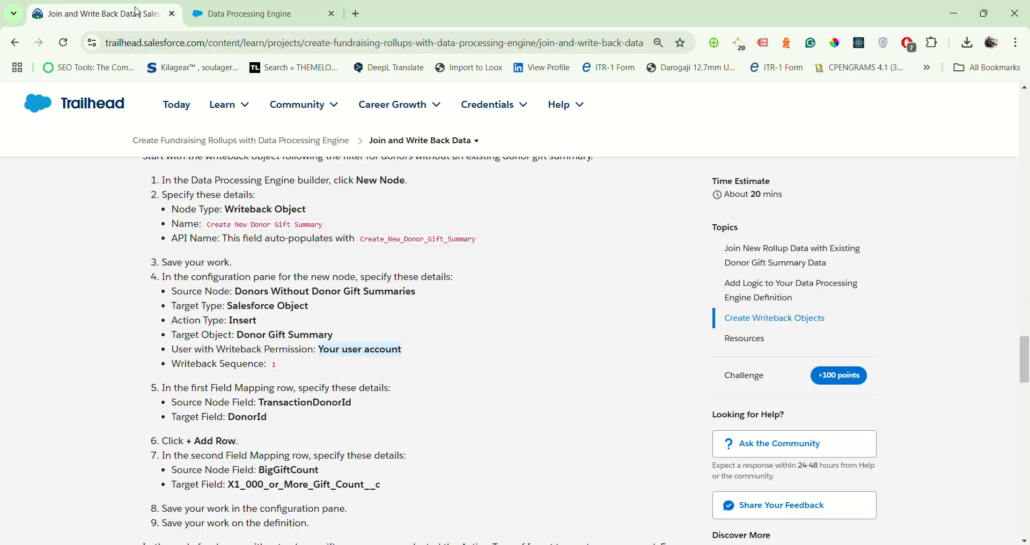
click(293, 6)
click(767, 329)
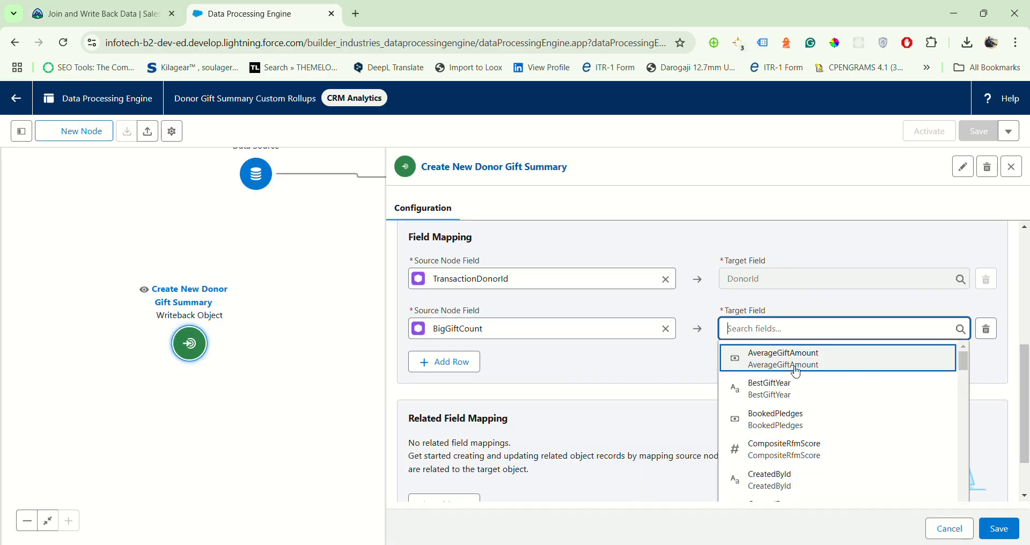
click(97, 14)
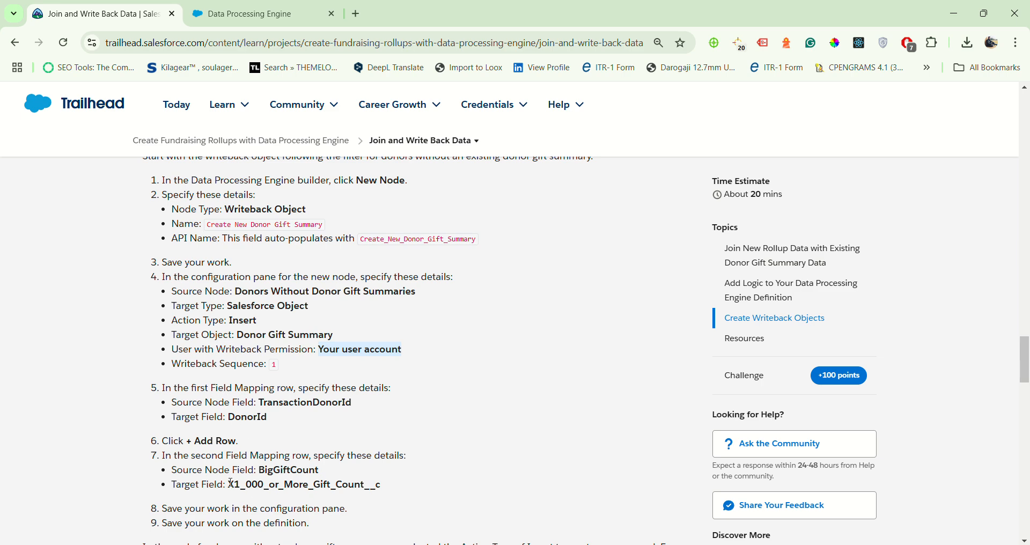
drag(231, 485, 376, 491)
key(ctrl+c)
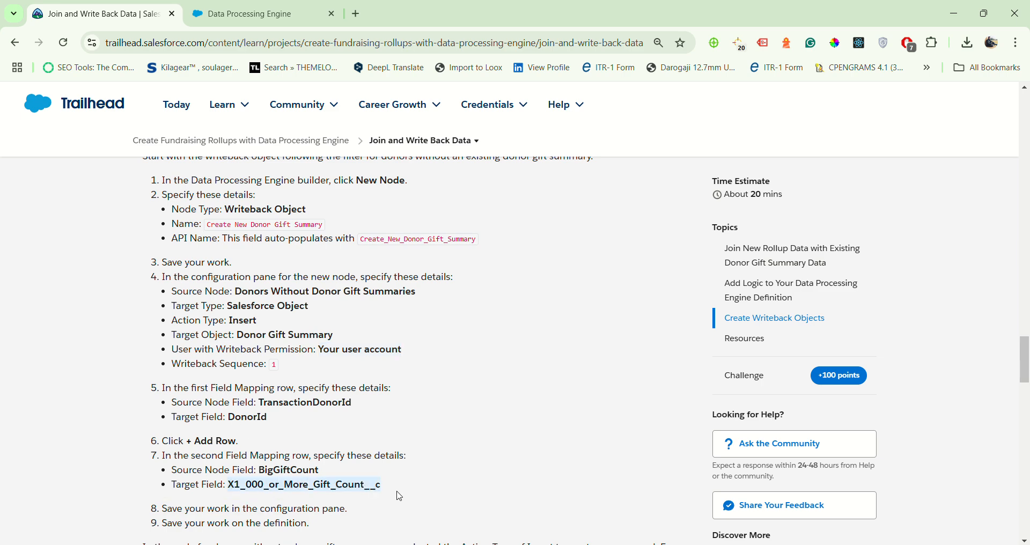
click(252, 14)
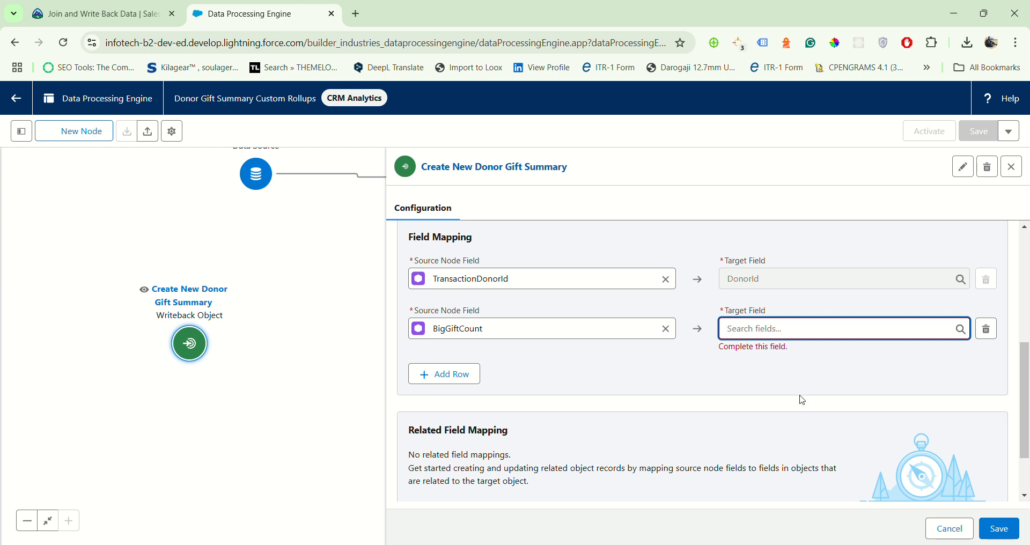
key(ctrl+v)
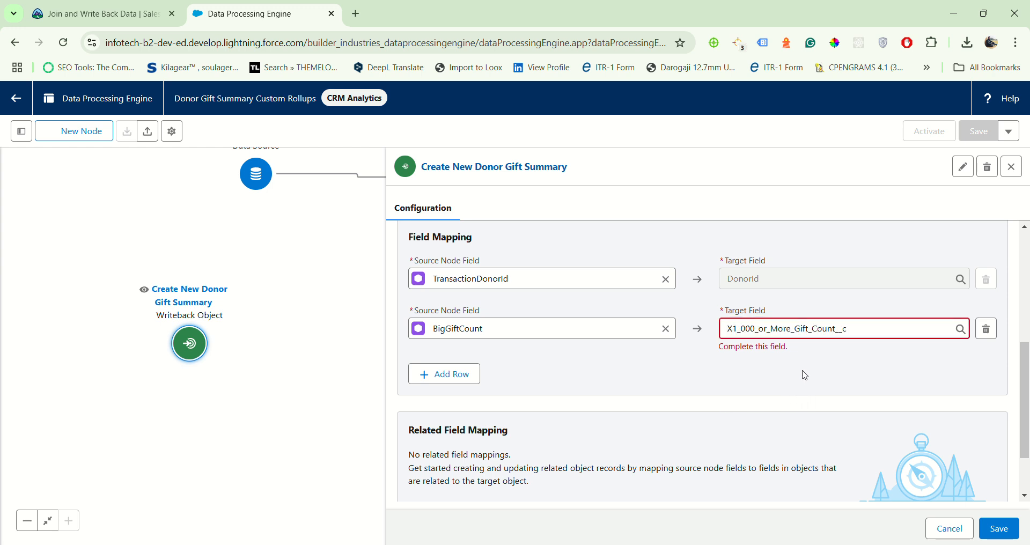
click(857, 331)
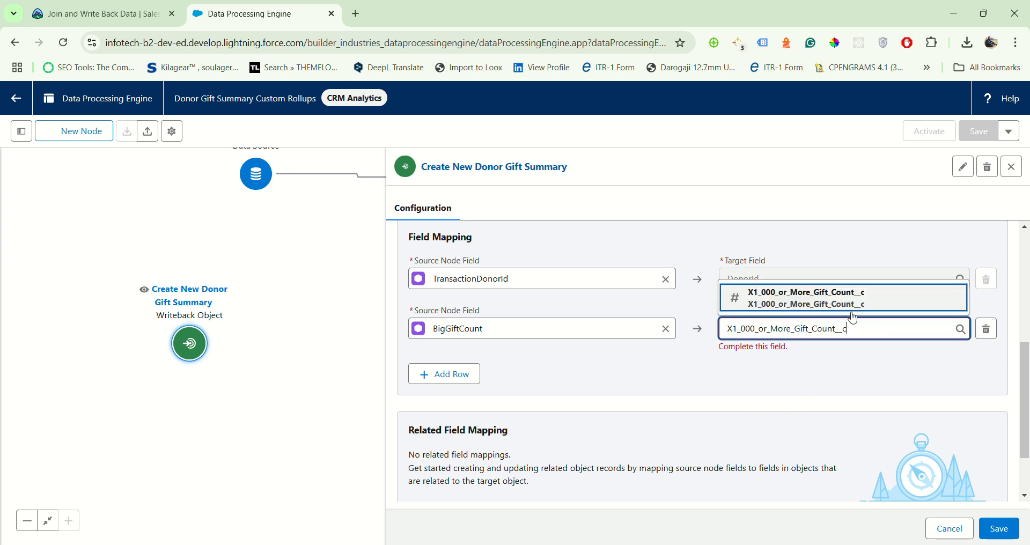
click(783, 301)
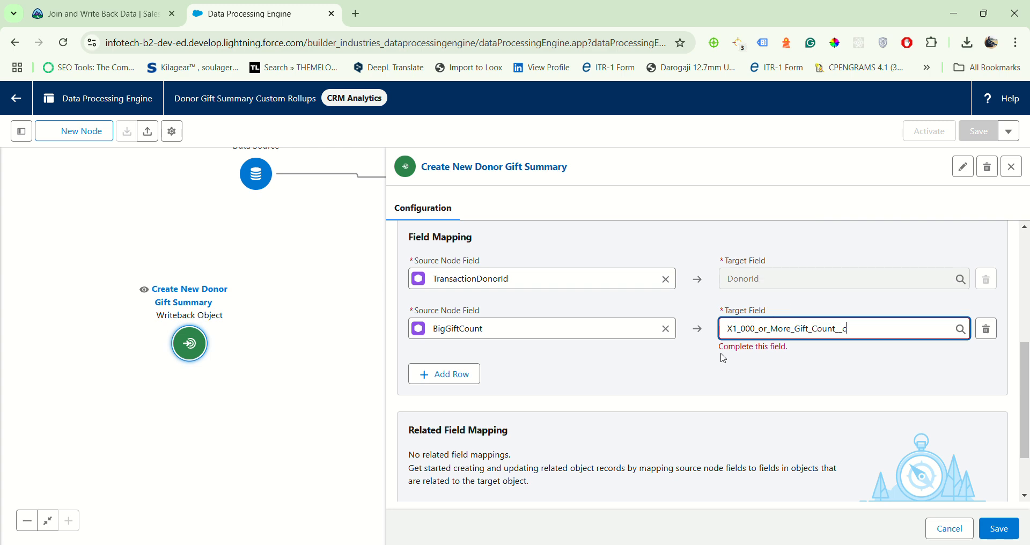
Save the Create New Donor Gift Summary node and the data processing definition, following Trailhead's closing instructions for this node
click(116, 12)
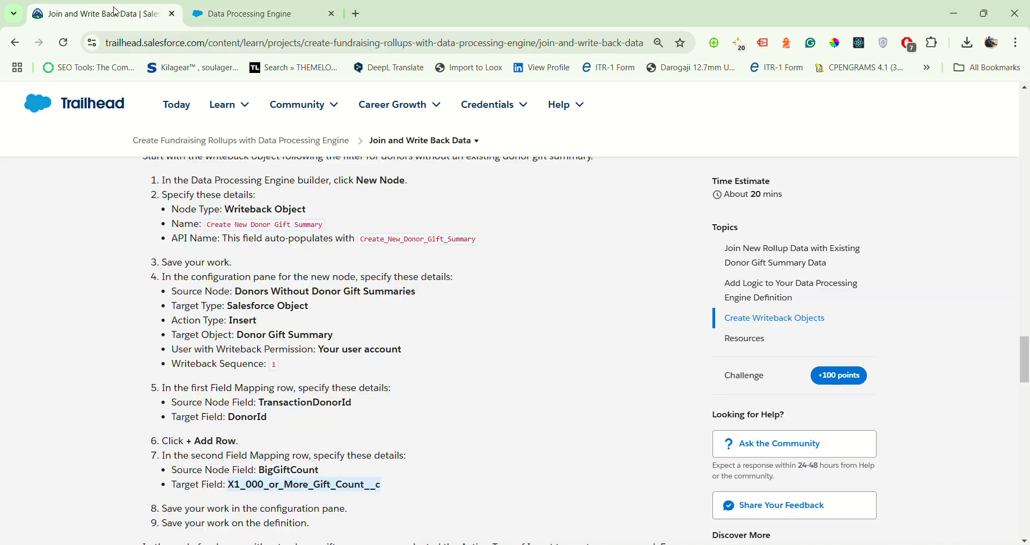
scroll(396, 416, down, 2)
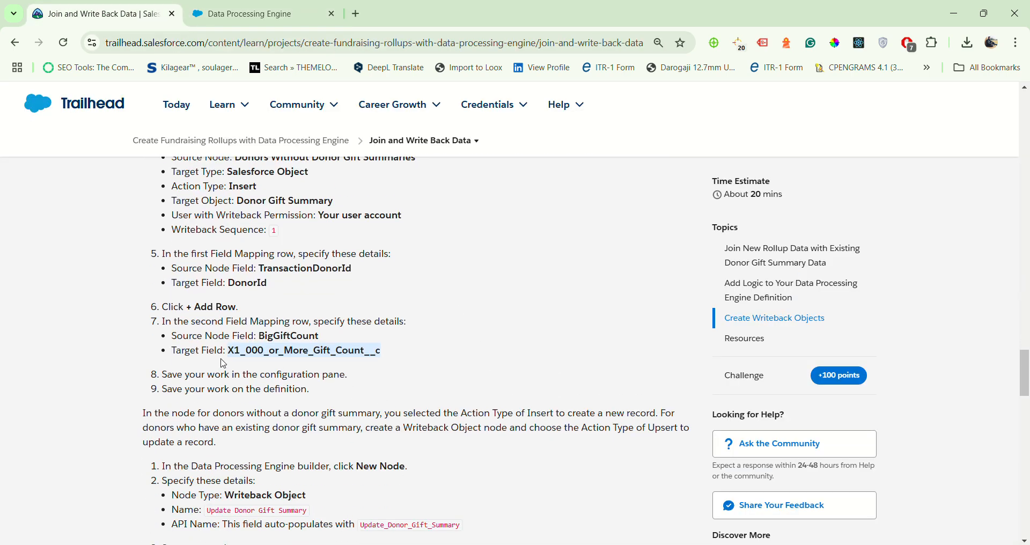
click(249, 13)
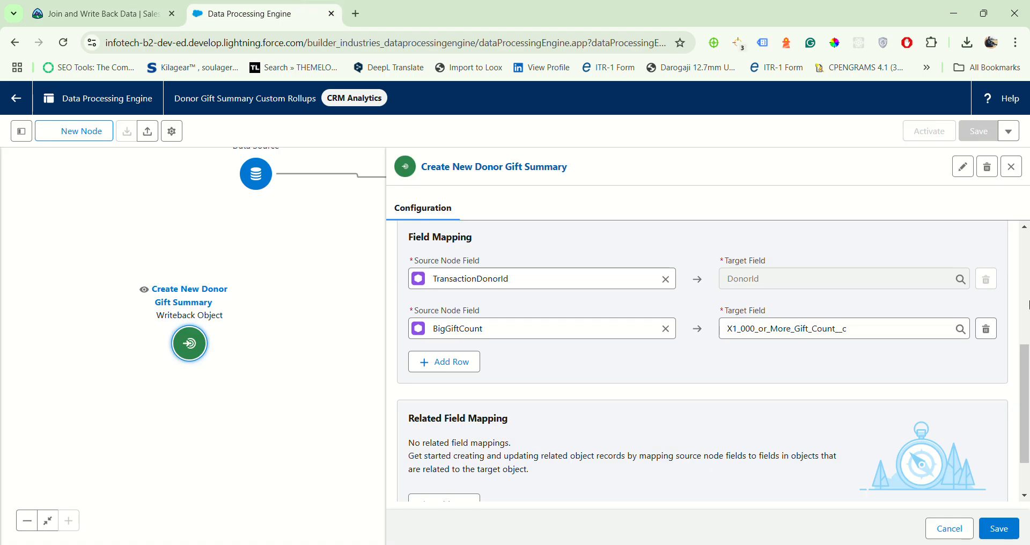
click(999, 529)
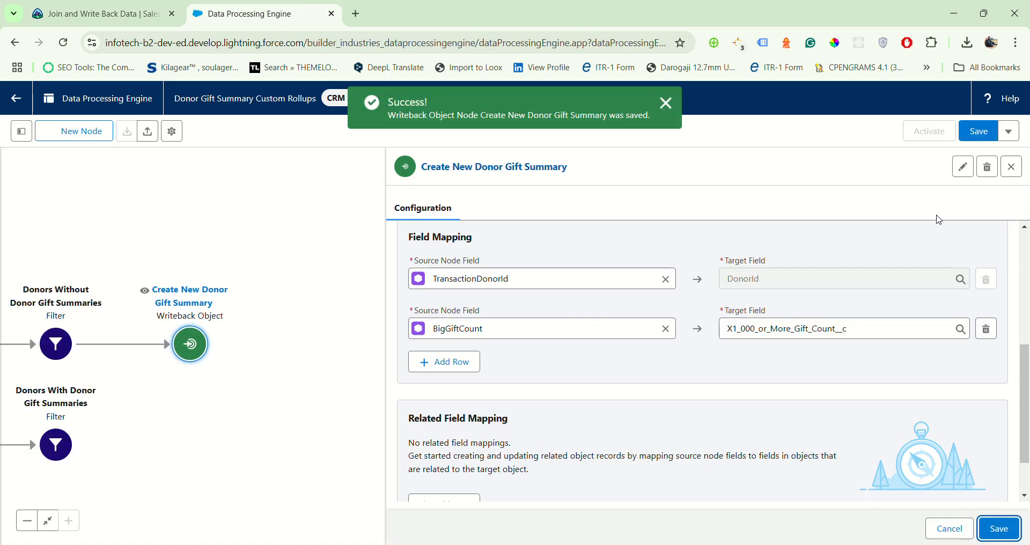
click(979, 132)
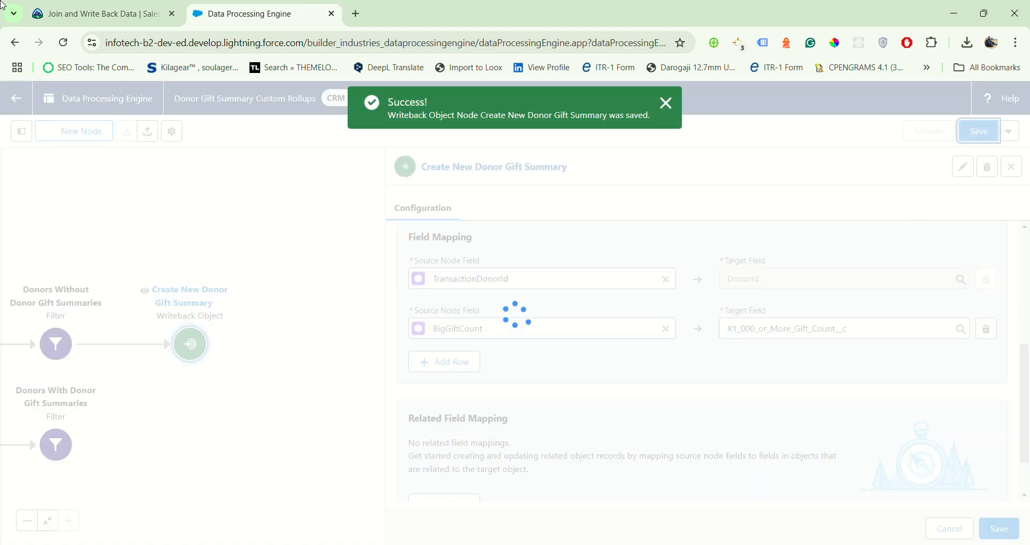
click(124, 4)
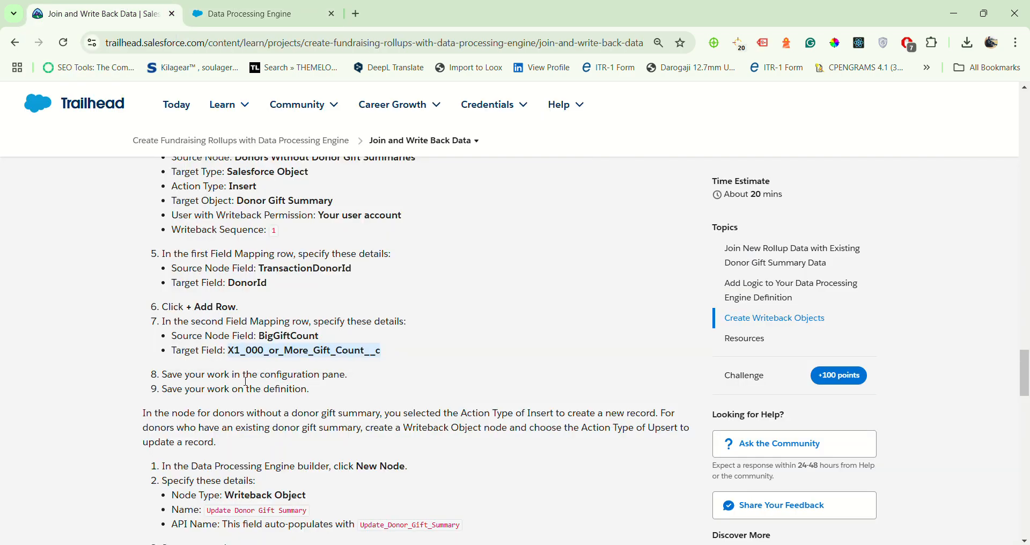
scroll(247, 373, down, 1)
click(263, 15)
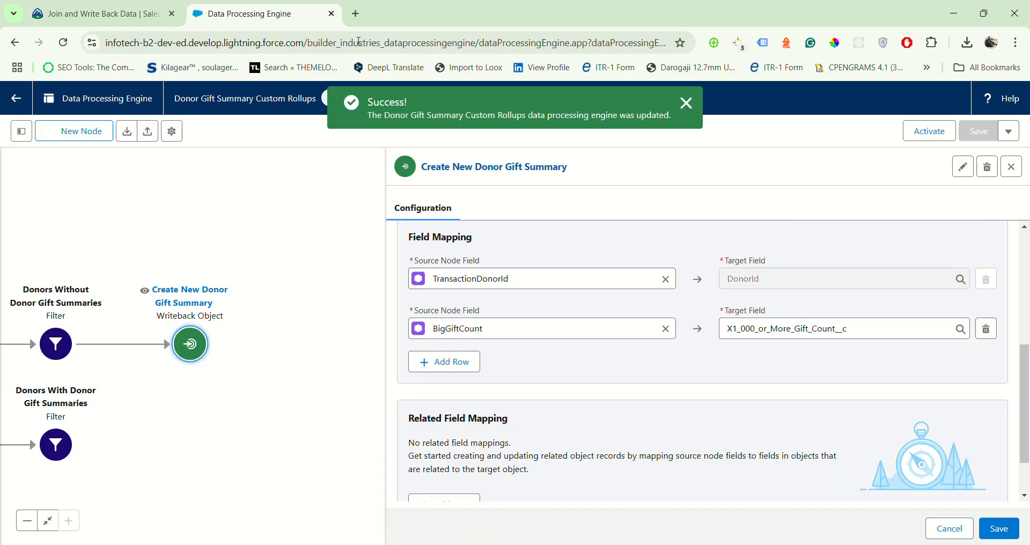
Close the Create New Donor Gift Summary configuration and start a new node of type Writeback Object, following Trailhead's next instructions
click(1011, 167)
drag(305, 168, 874, 159)
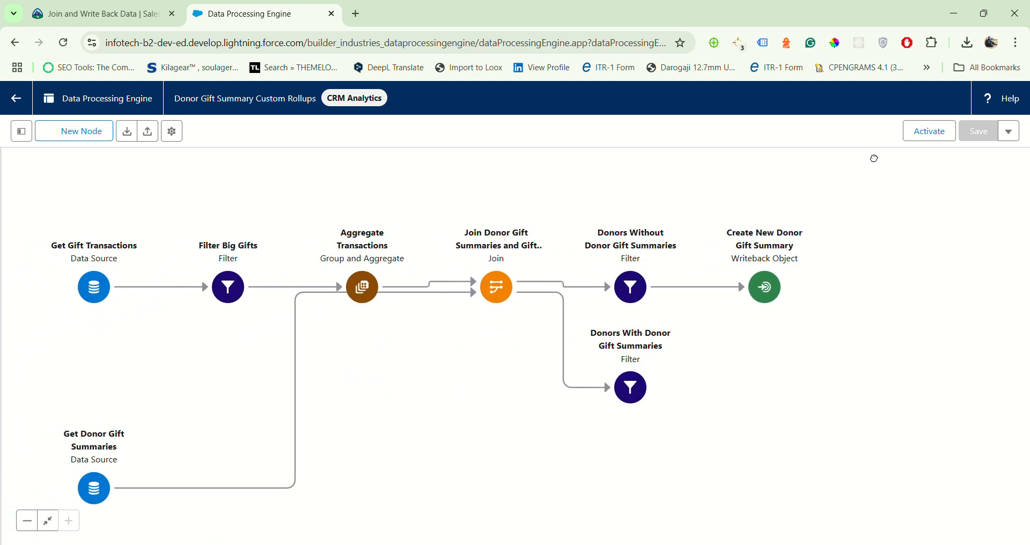
click(81, 131)
key(ctrl+Tab)
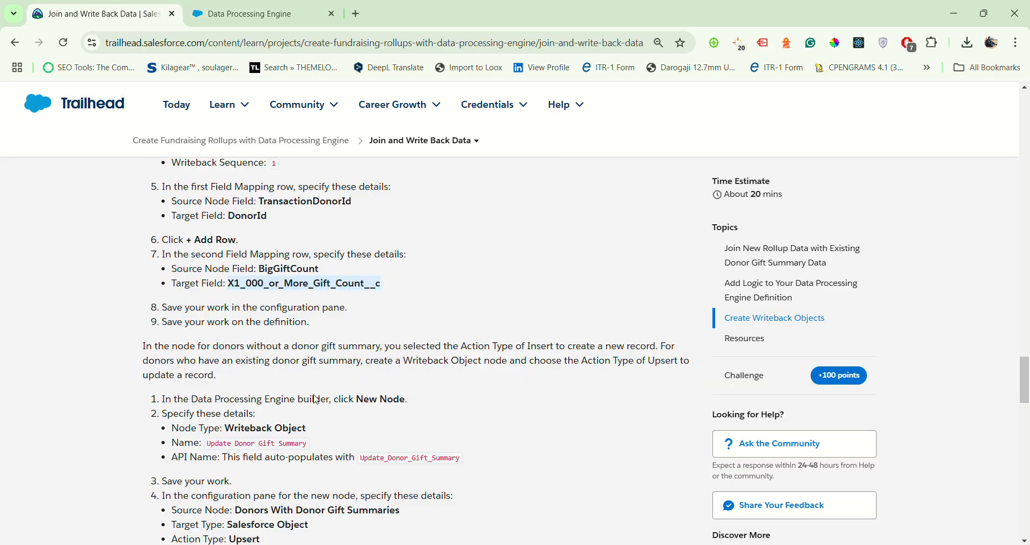
scroll(287, 413, down, 3)
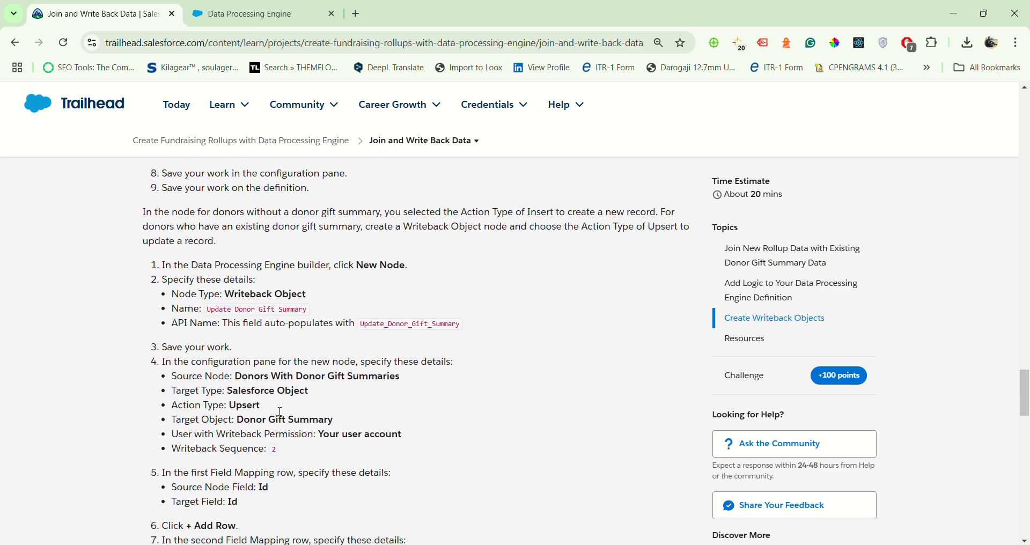
scroll(274, 405, up, 1)
scroll(270, 403, down, 2)
scroll(270, 403, down, 1)
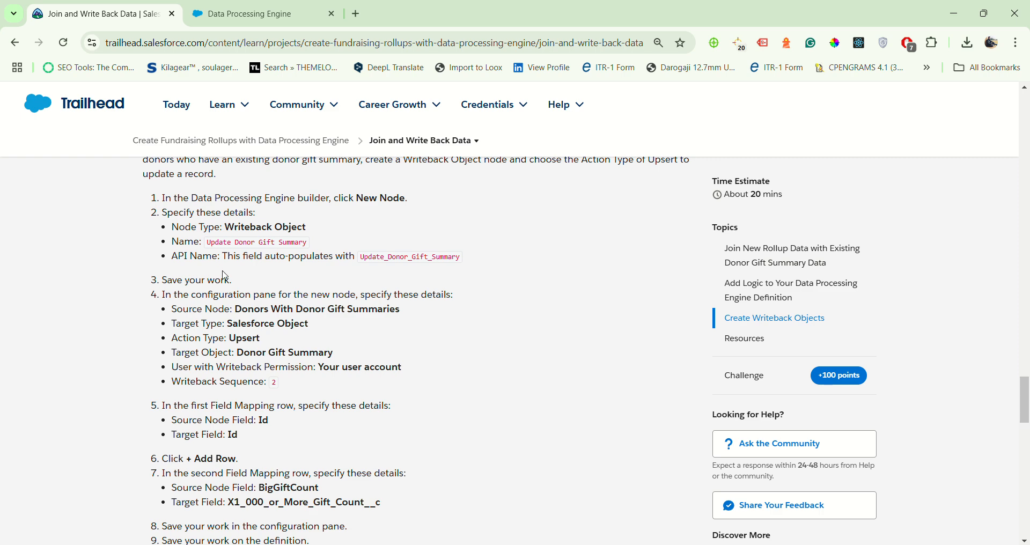
key(ctrl+Tab)
click(237, 242)
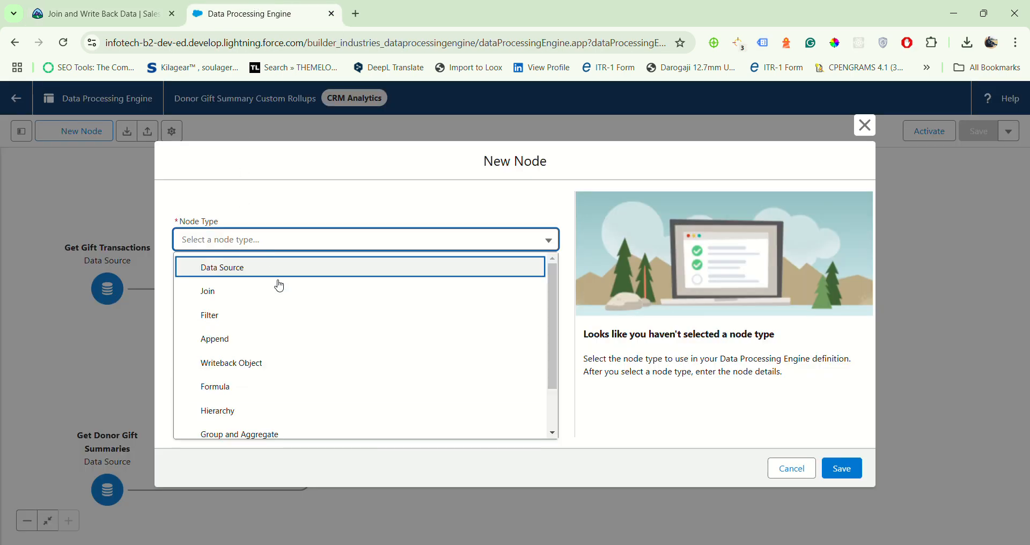
click(230, 364)
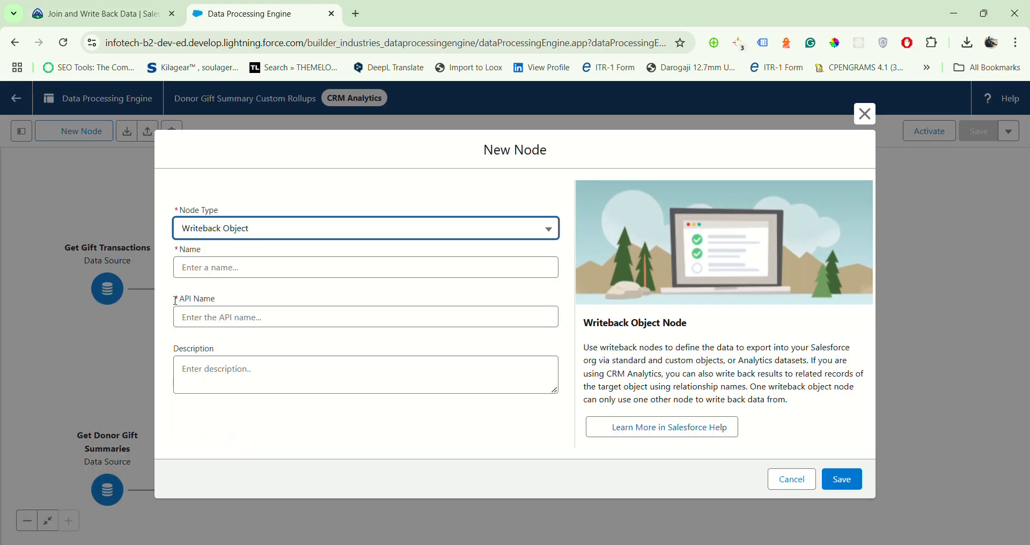
Name the new node Update Donor Gift Summary, using the name copied from Trailhead, and save it
click(133, 9)
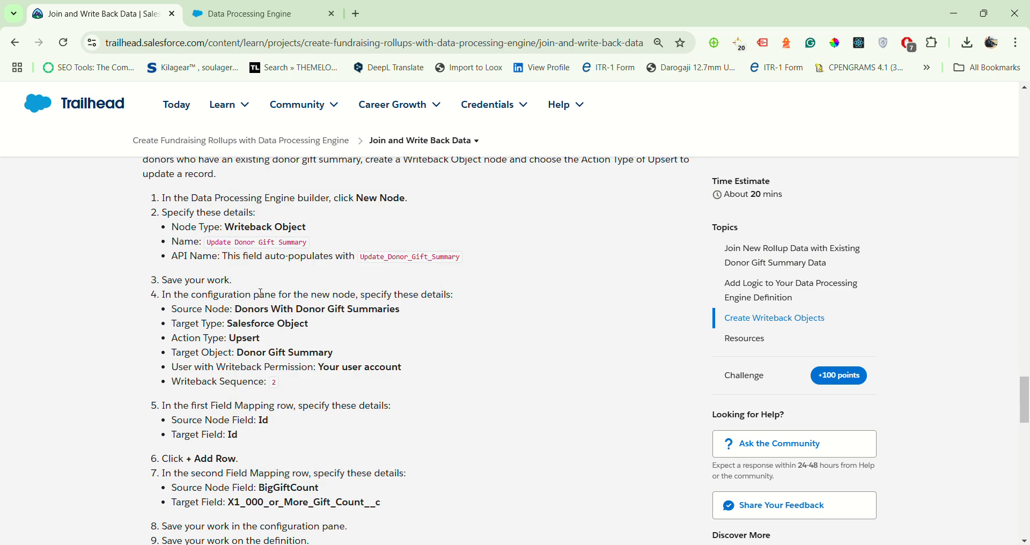
drag(210, 243, 317, 246)
key(ctrl+c)
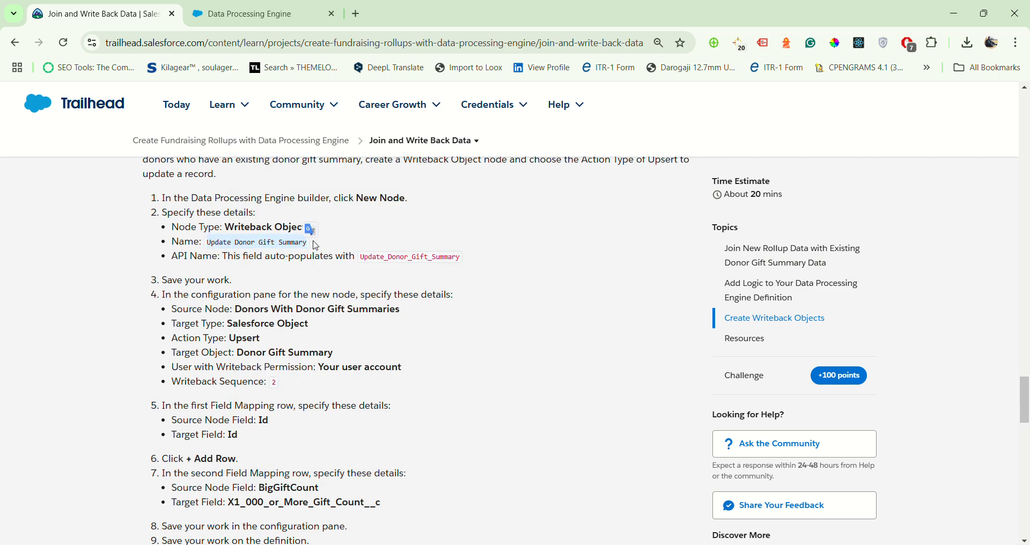
click(252, 14)
click(274, 265)
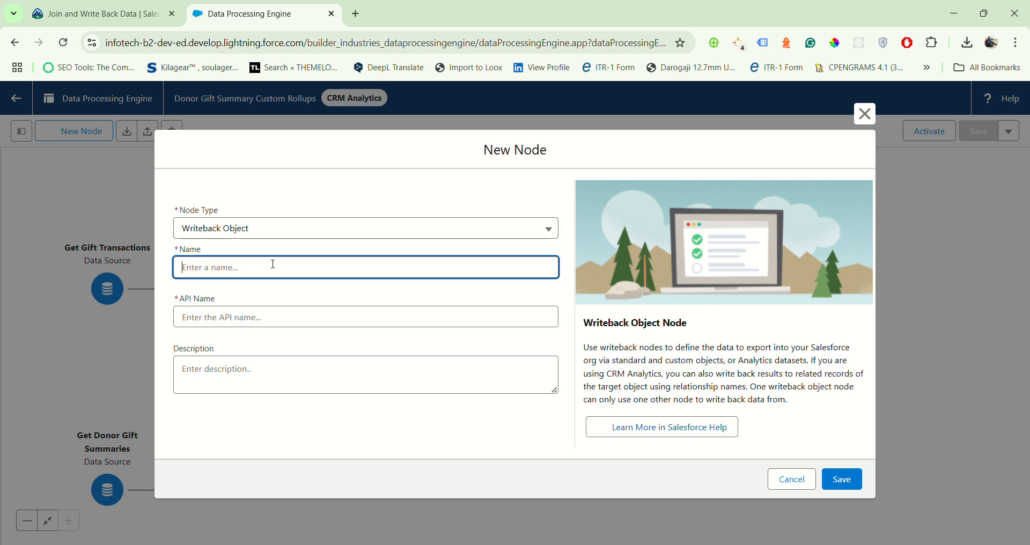
key(ctrl+v)
click(319, 304)
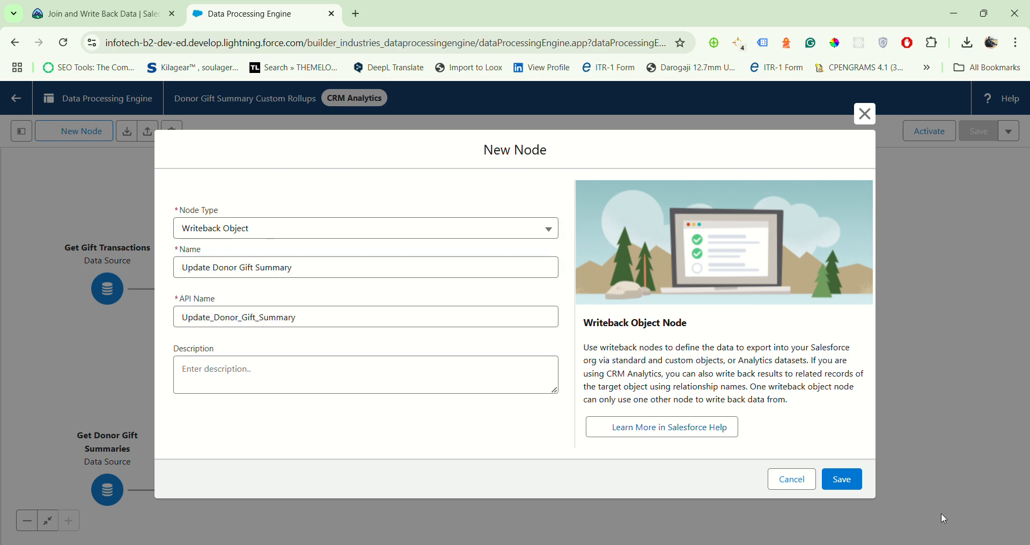
click(843, 479)
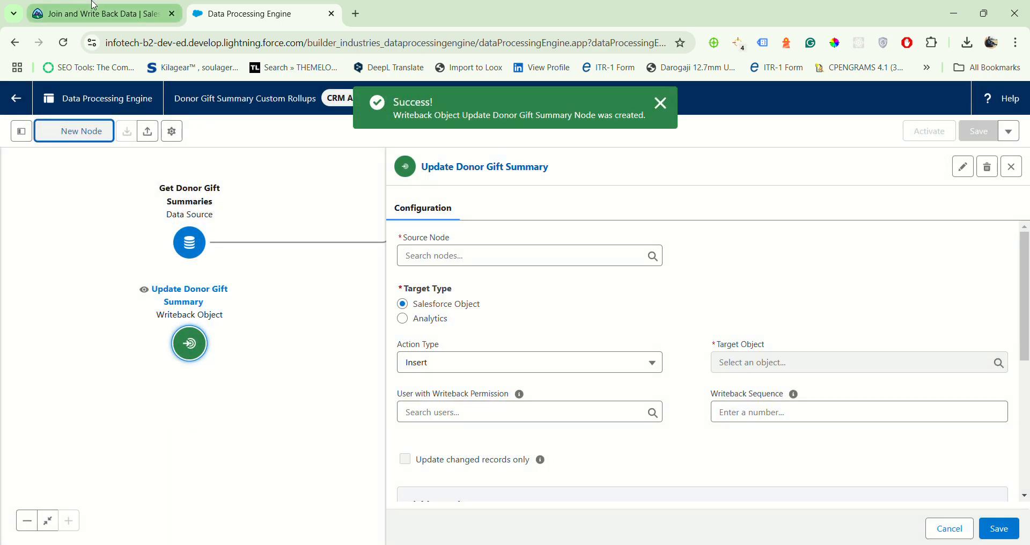
Set the Update Donor Gift Summary node's source node to Donors With Donor Gift Summaries, as Trailhead specifies
click(102, 14)
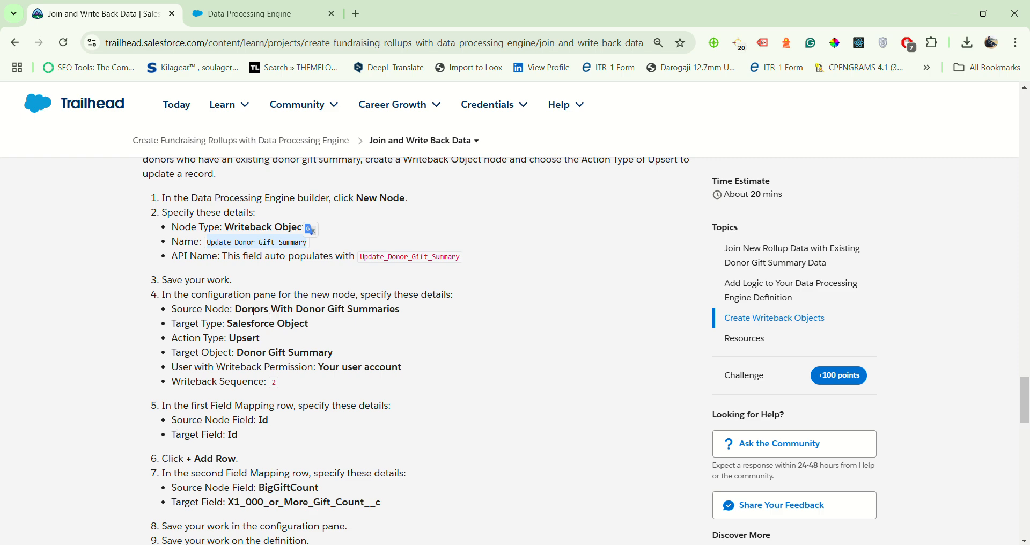
click(257, 14)
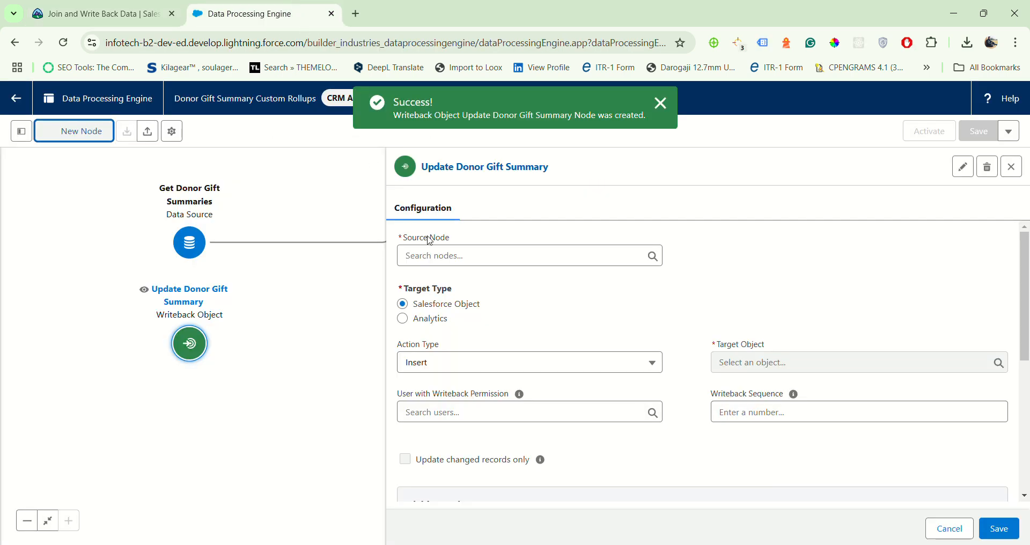
click(448, 256)
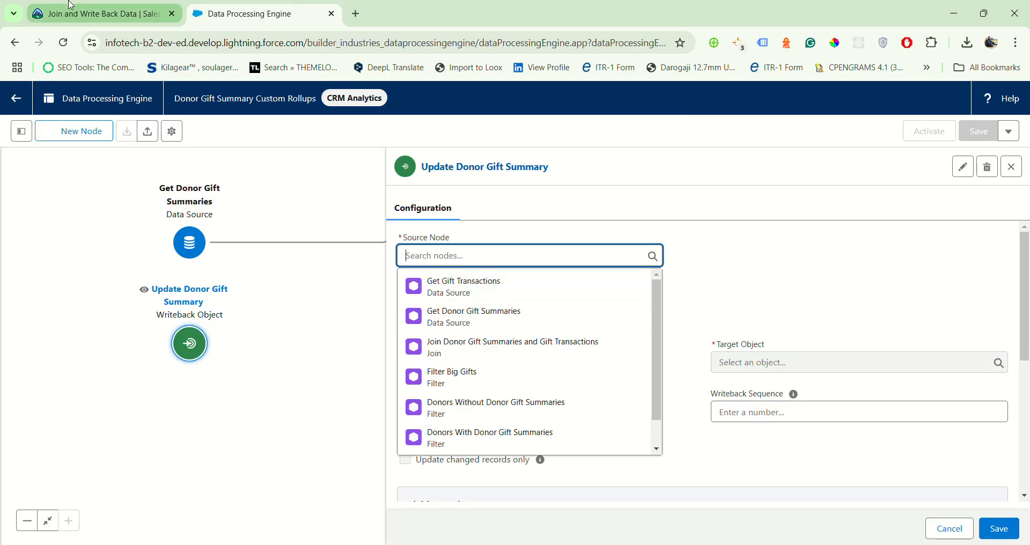
click(105, 14)
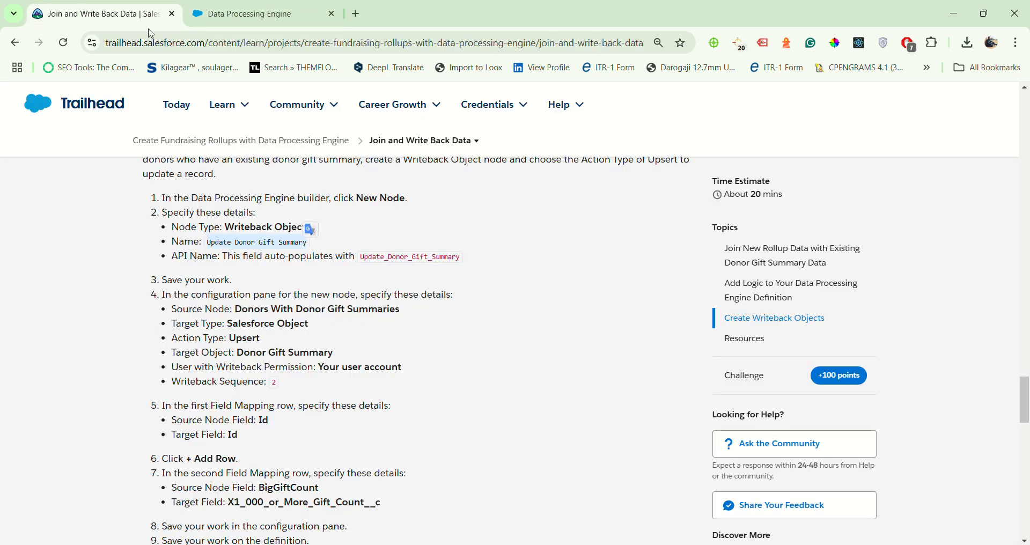
click(219, 13)
click(477, 262)
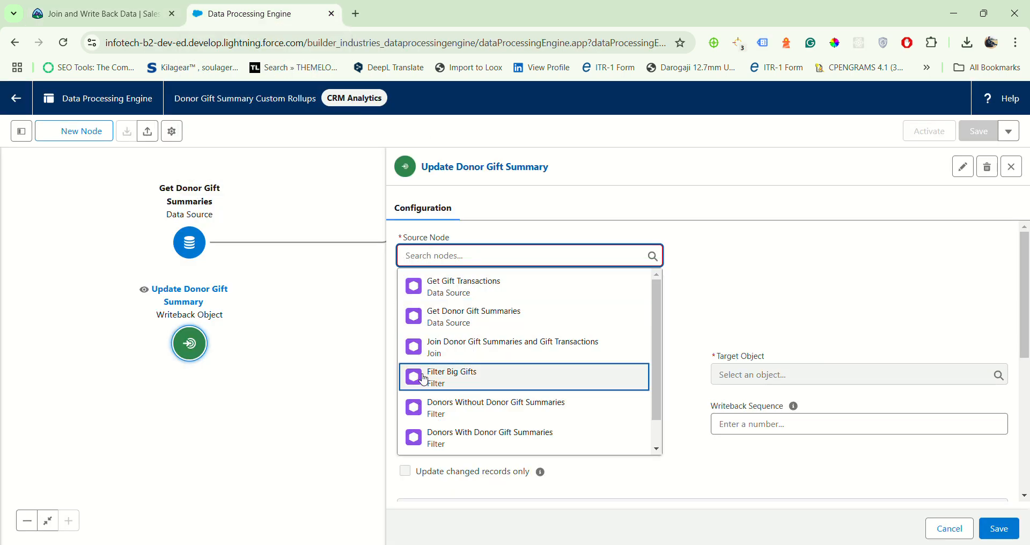
click(472, 435)
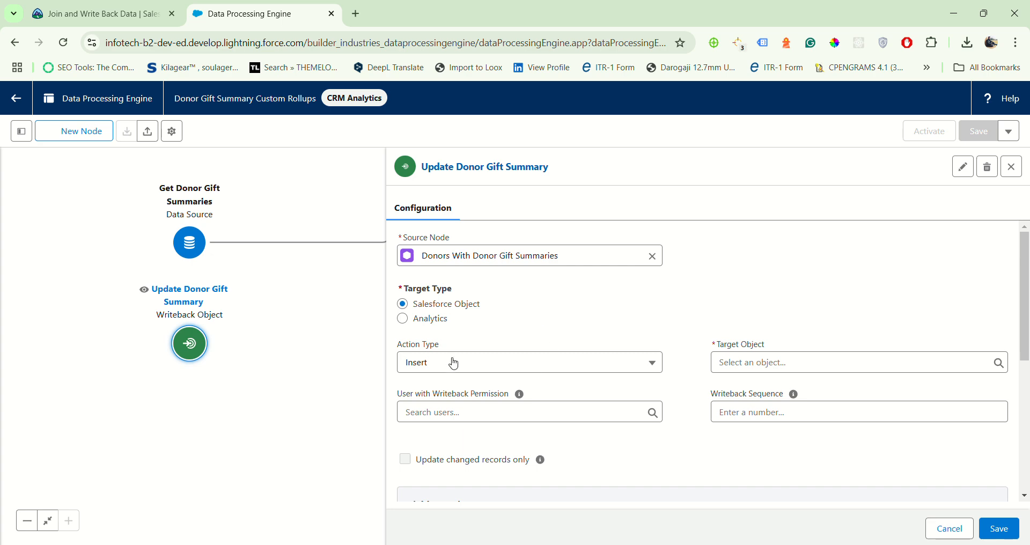
Check Trailhead's required action type and set the node's action type to Upsert
click(108, 11)
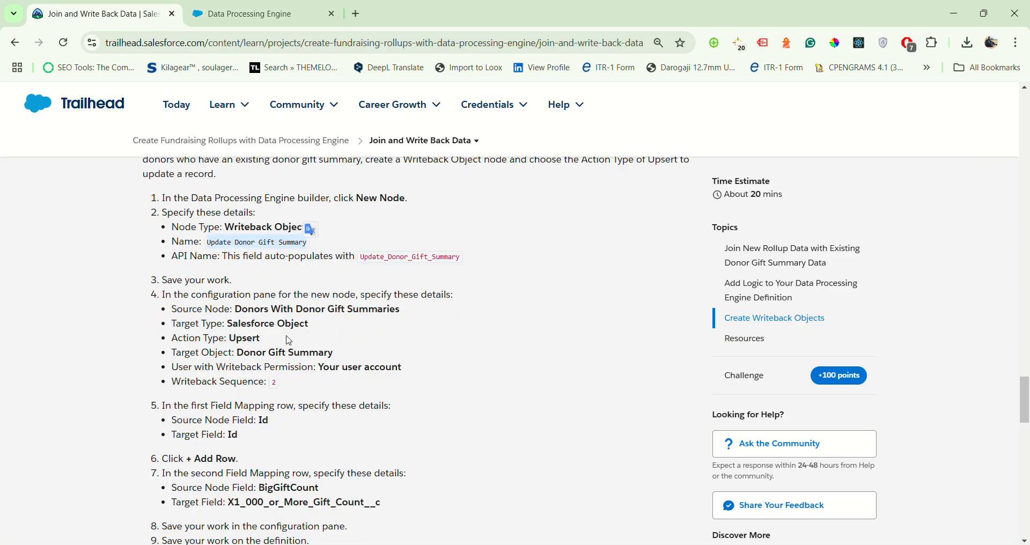
click(233, 13)
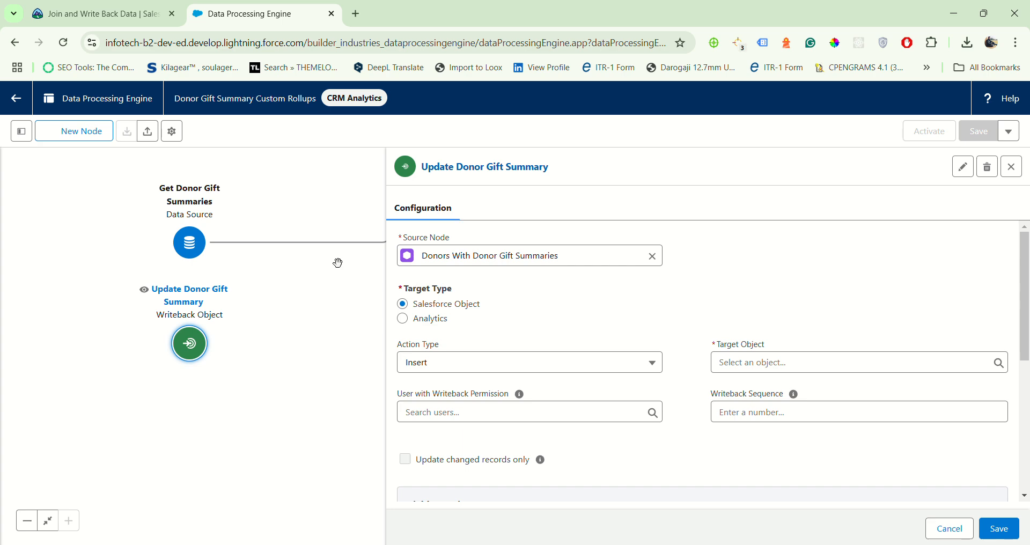
click(144, 23)
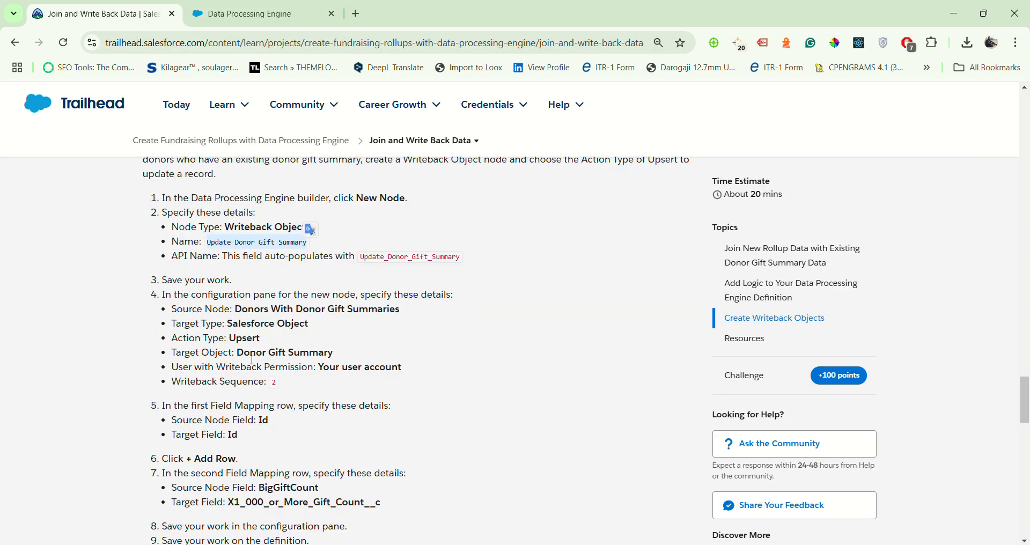
click(247, 14)
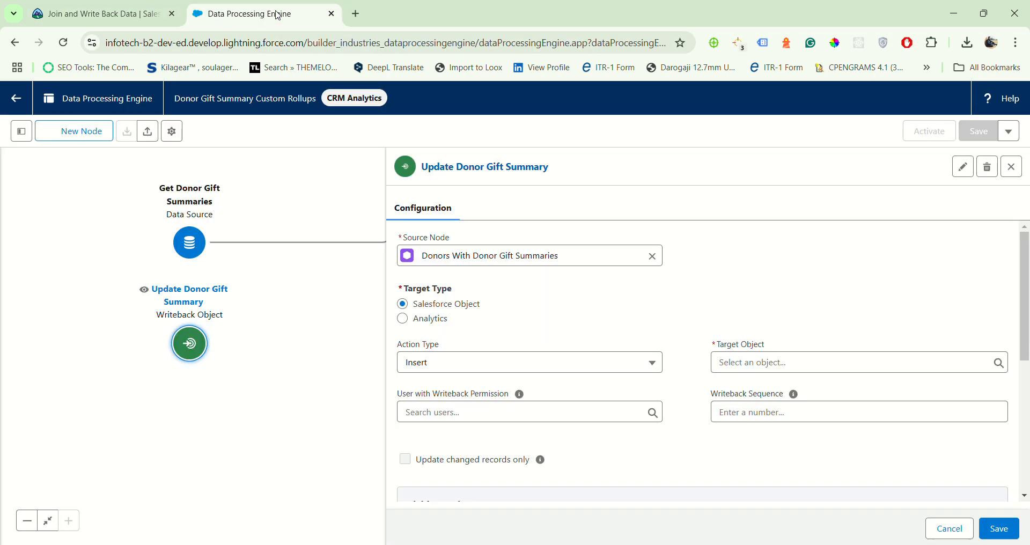
click(504, 367)
click(503, 414)
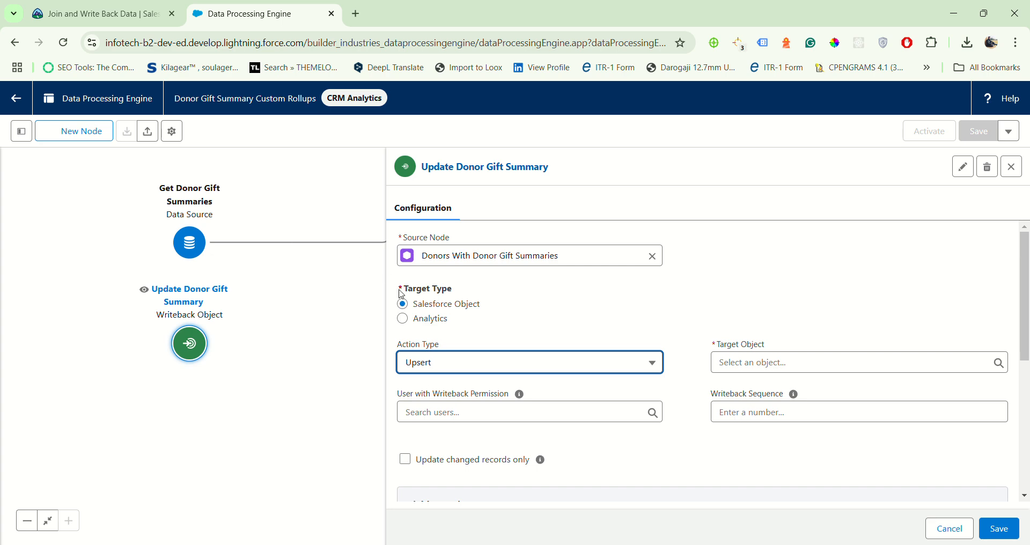
Set the node's target object to Donor Gift Summary, using the object name copied from Trailhead
click(117, 12)
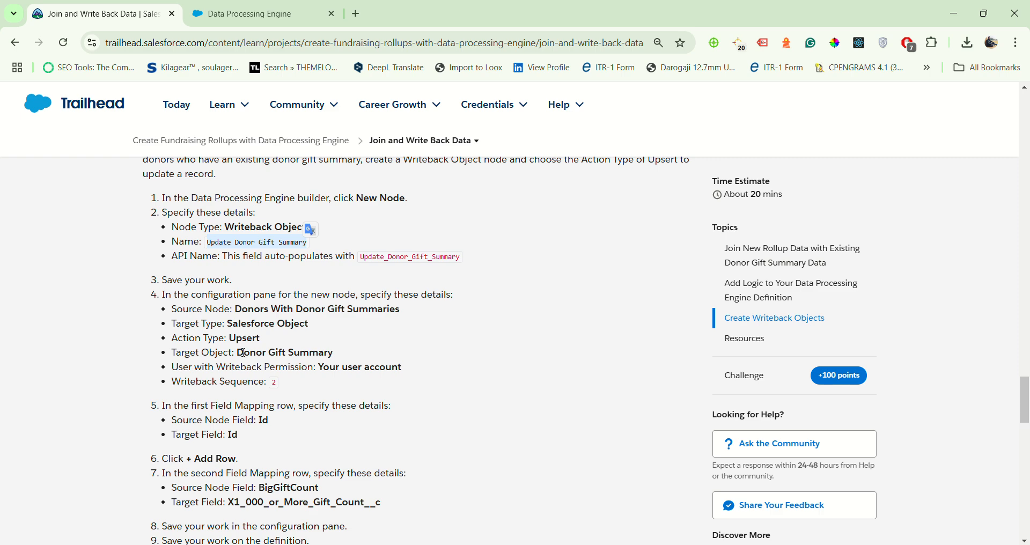
drag(238, 352, 342, 361)
key(ctrl+c)
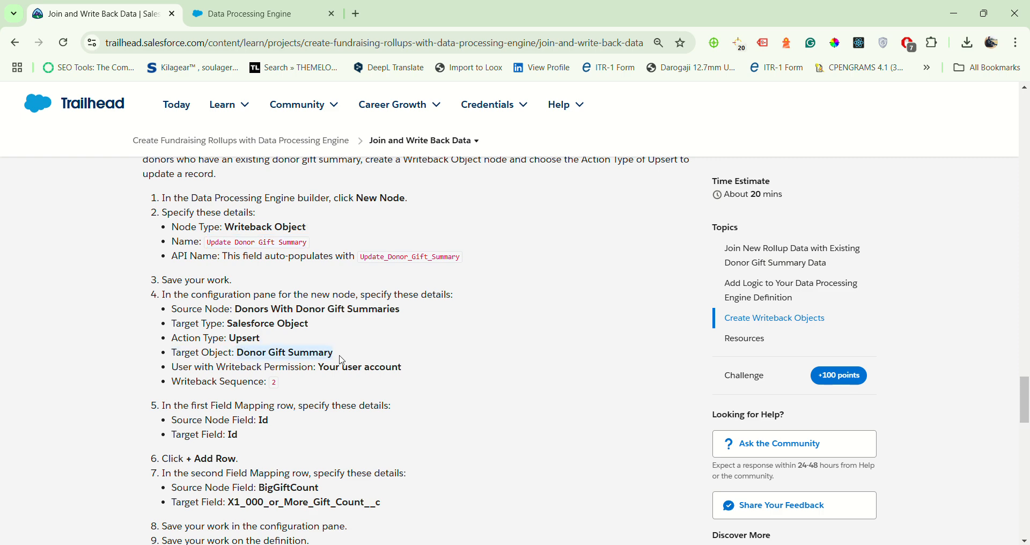
click(252, 14)
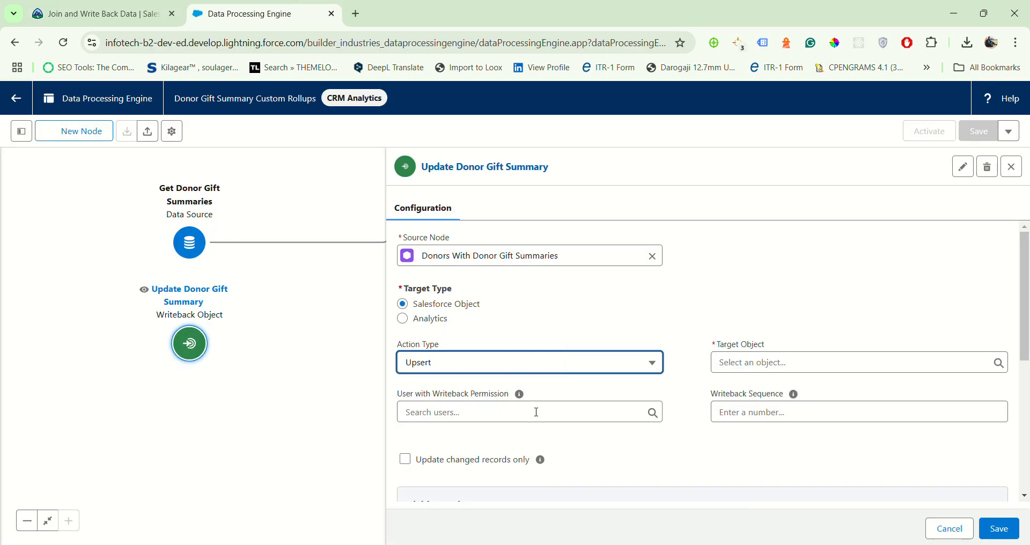
click(738, 359)
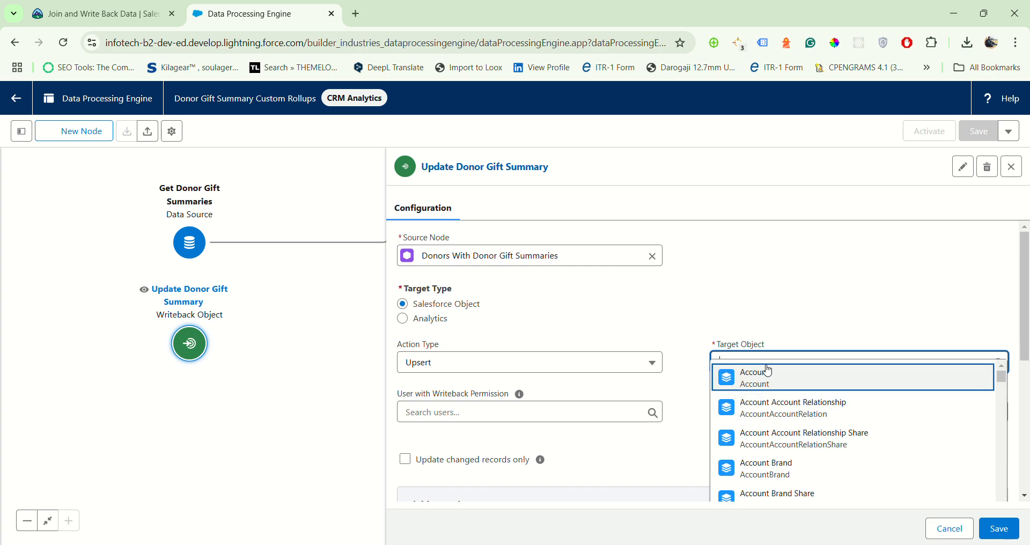
key(ctrl+v)
click(758, 388)
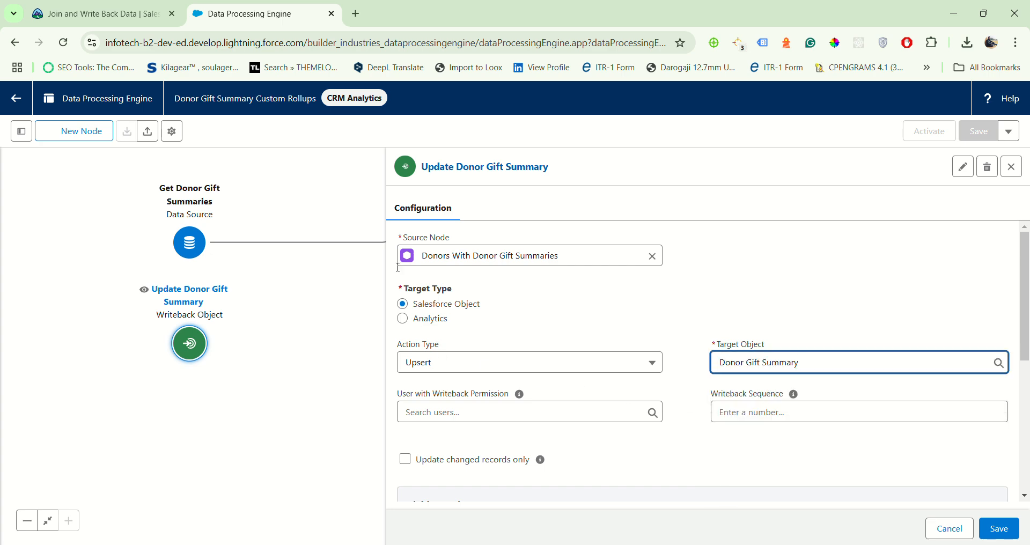
Choose your own user account as the node's user with writeback permission, as Trailhead specifies
click(107, 14)
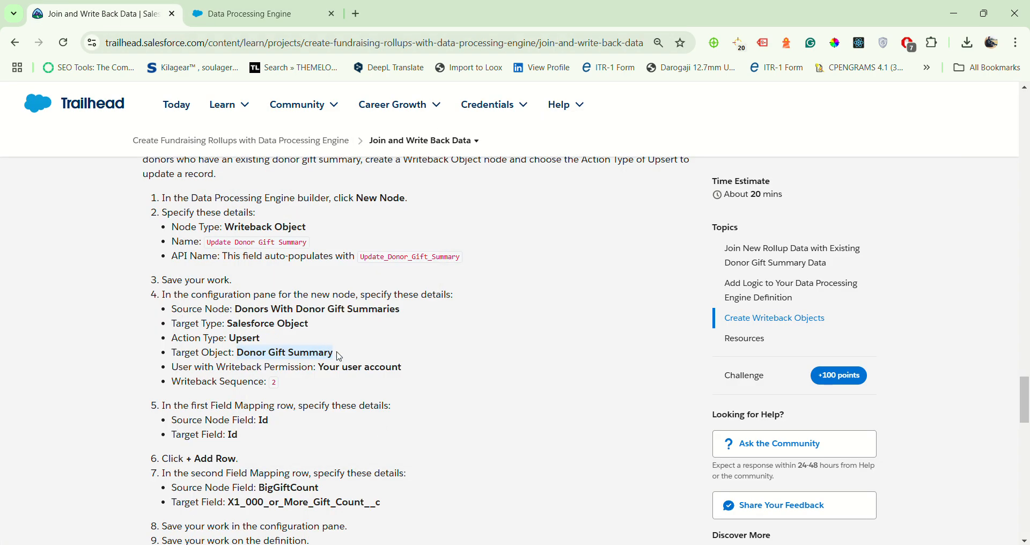
click(248, 8)
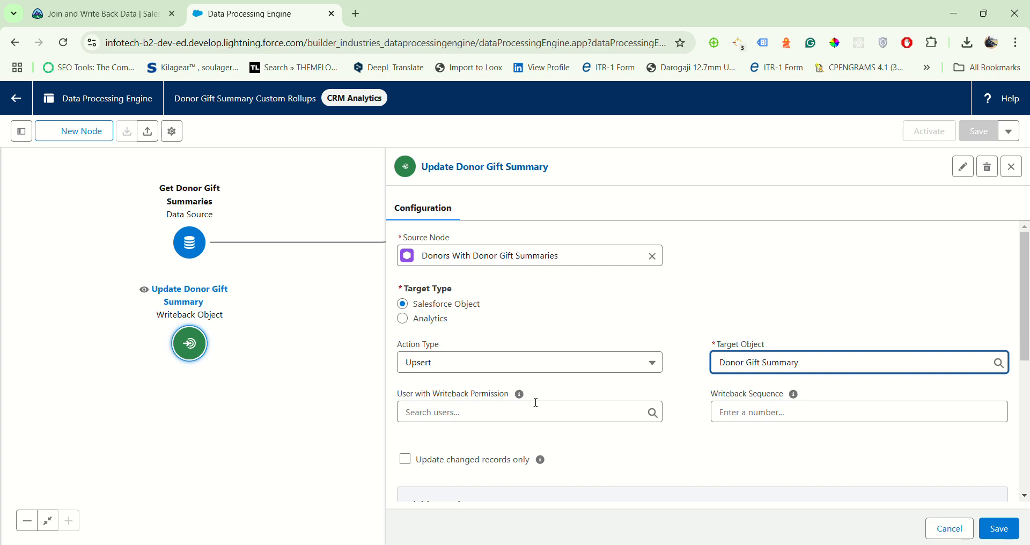
click(484, 412)
click(469, 390)
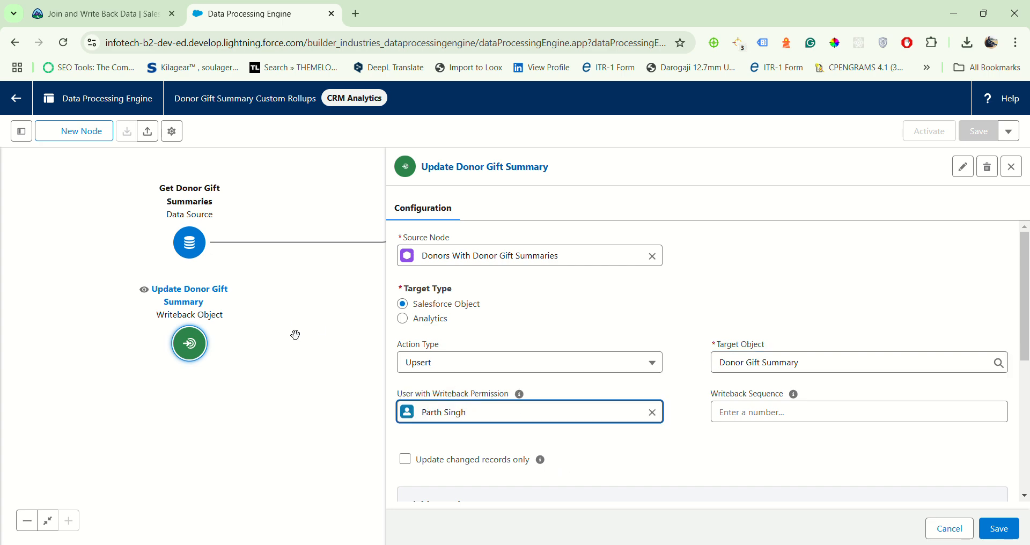
Check Trailhead's required writeback sequence and set the node's writeback sequence to 2
click(150, 12)
click(249, 14)
click(769, 418)
text(1)
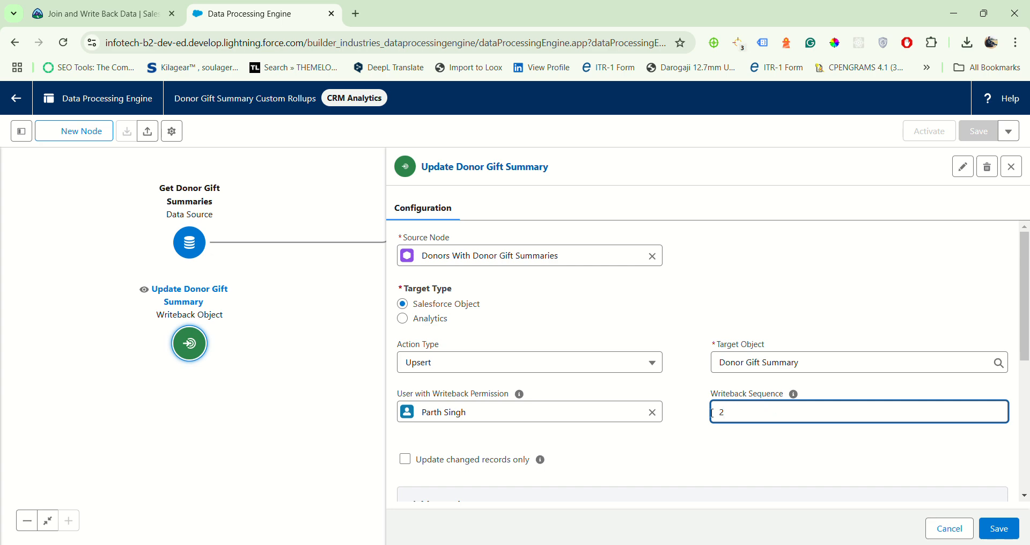
click(707, 427)
Set the first field mapping row's source node field to Id, copying the name from Trailhead's instructions
scroll(672, 409, down, 5)
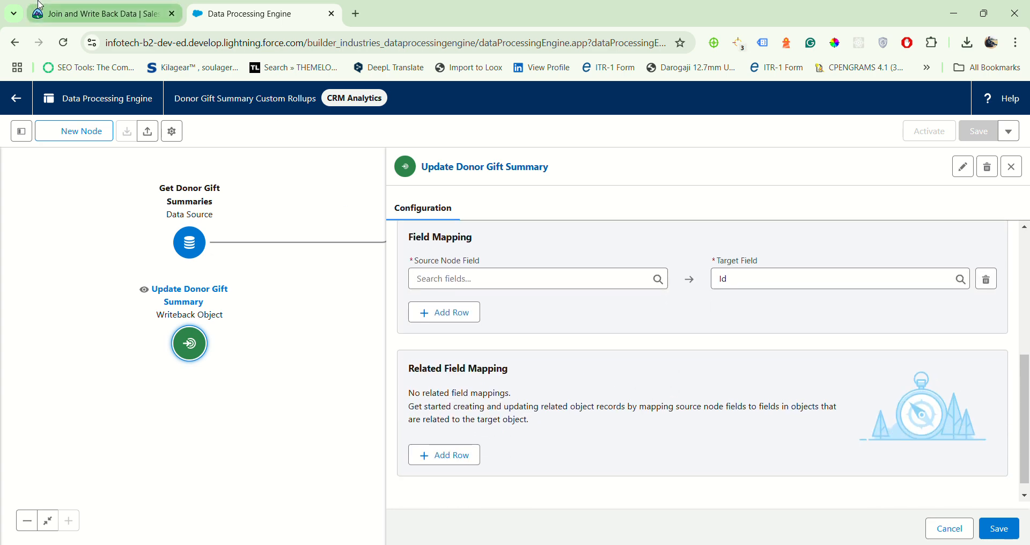
click(96, 14)
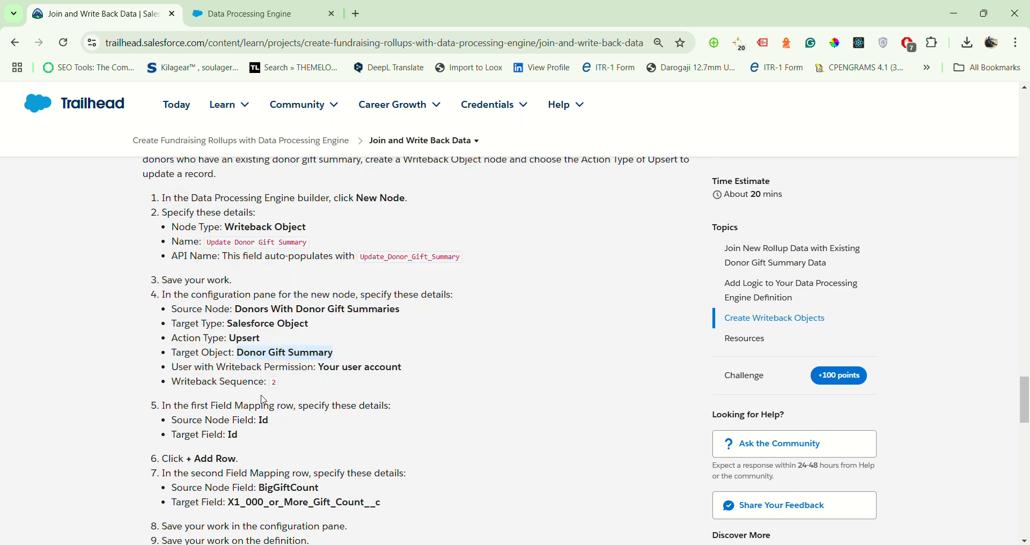
double_click(262, 423)
key(ctrl+c)
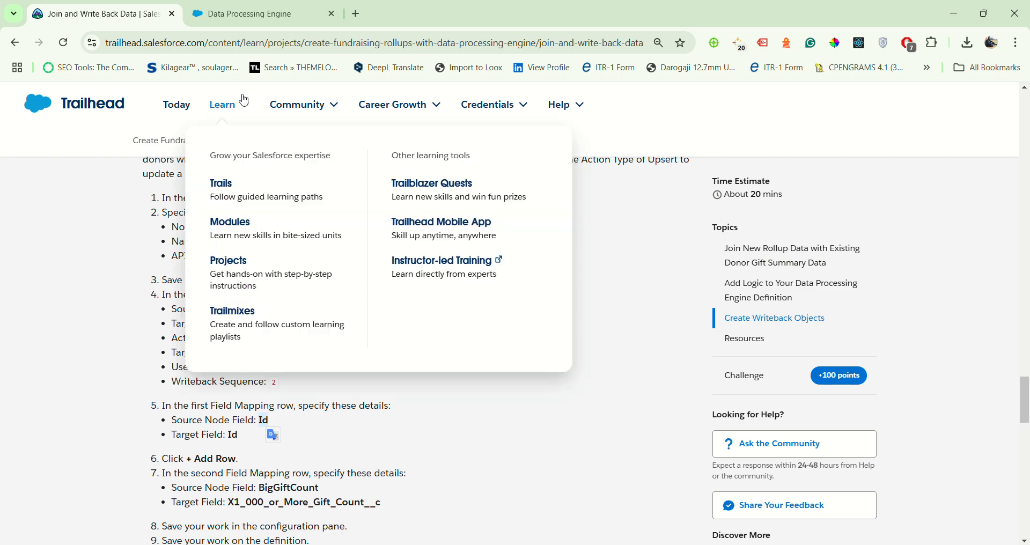
click(252, 14)
click(523, 280)
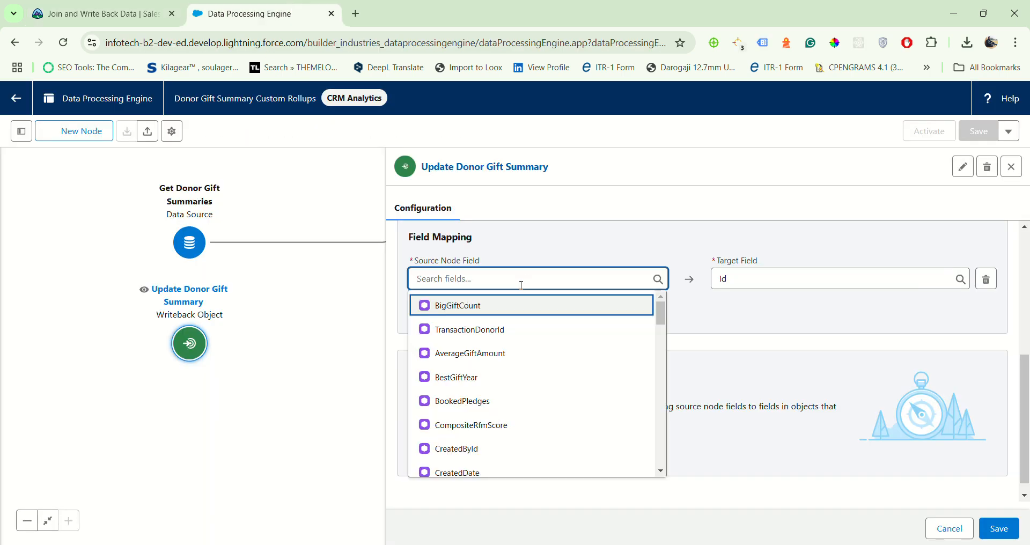
key(ctrl+v)
click(457, 398)
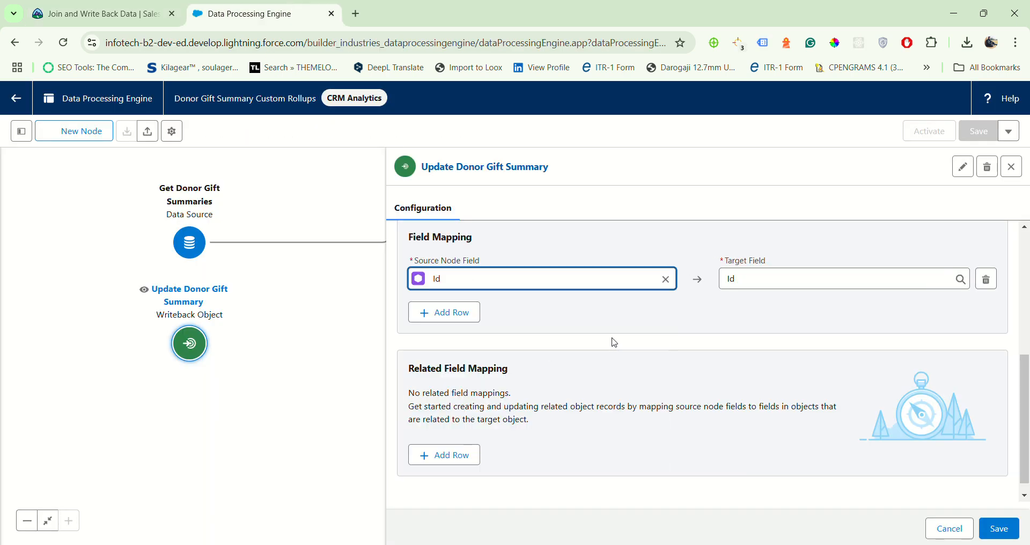
Add a second field mapping row and set its source node field to BigGiftCount, as Trailhead specifies
click(438, 313)
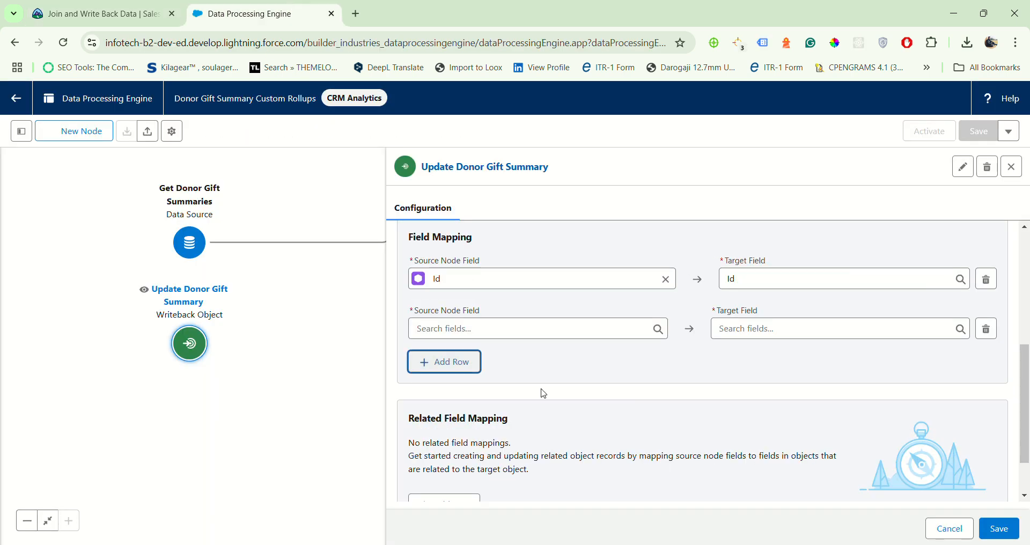
click(127, 13)
scroll(289, 289, down, 4)
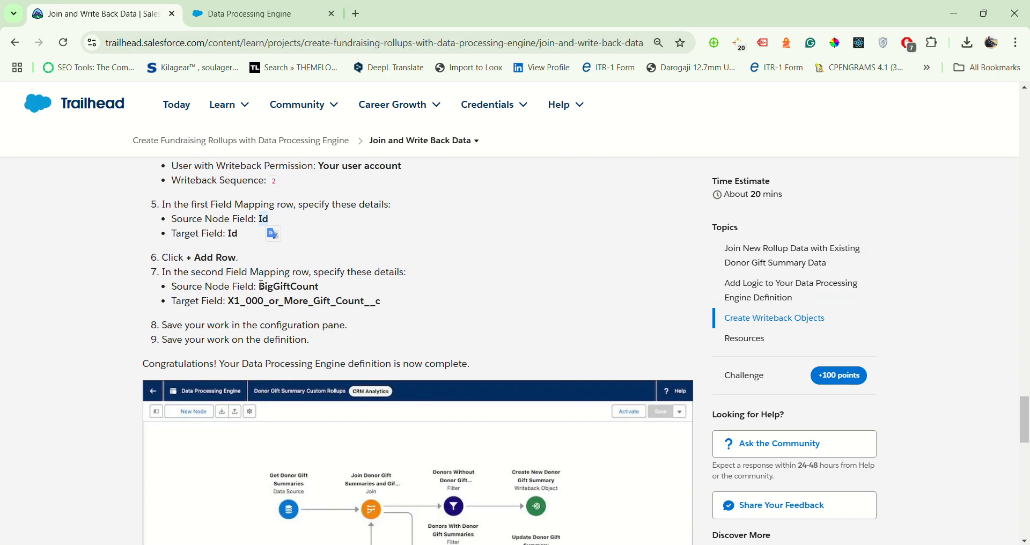
drag(260, 287, 324, 288)
click(257, 13)
click(485, 335)
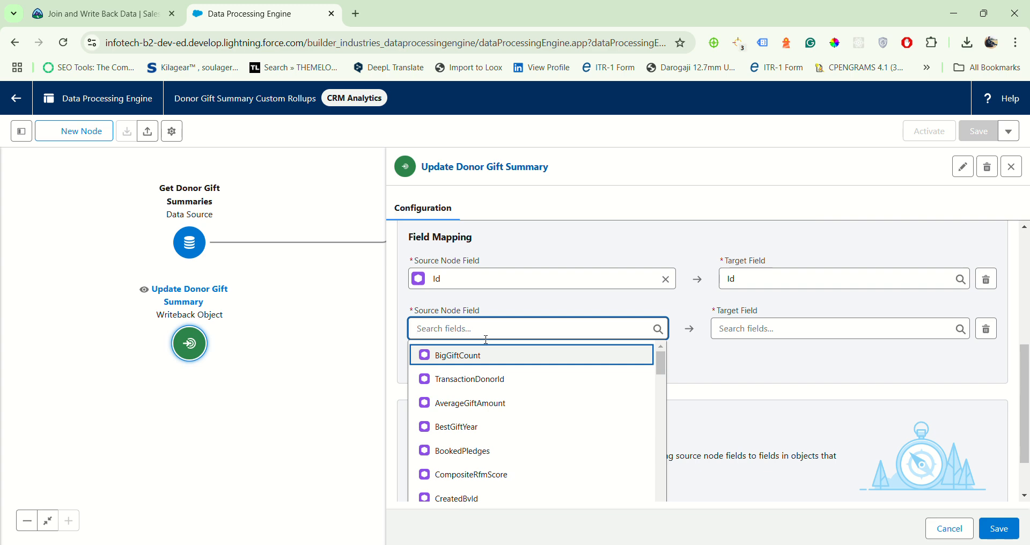
click(487, 357)
Set the second mapping row's target field to X1_000_or_More_Gift_Count__c, copying the name from Trailhead
click(102, 13)
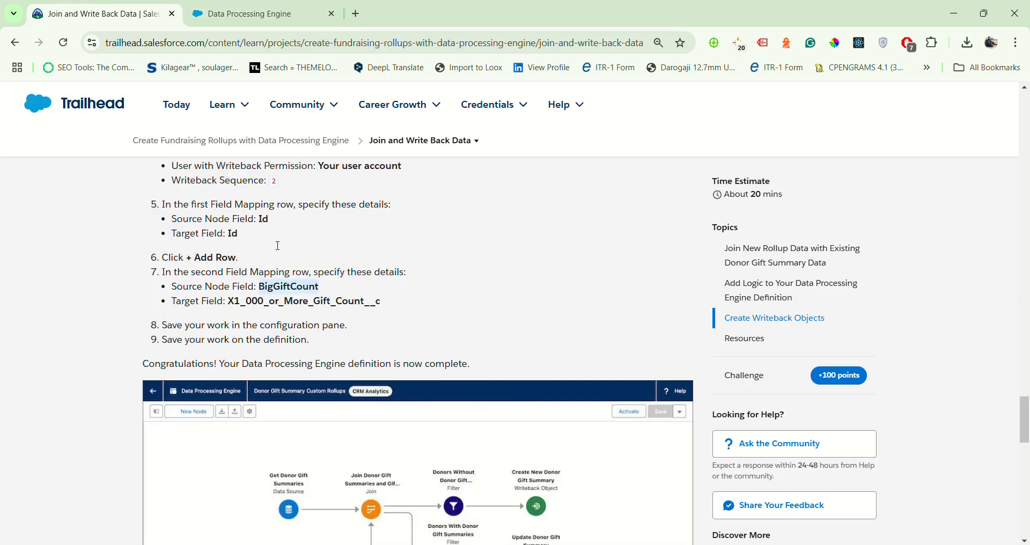
drag(228, 300, 402, 310)
key(ctrl+c)
click(246, 14)
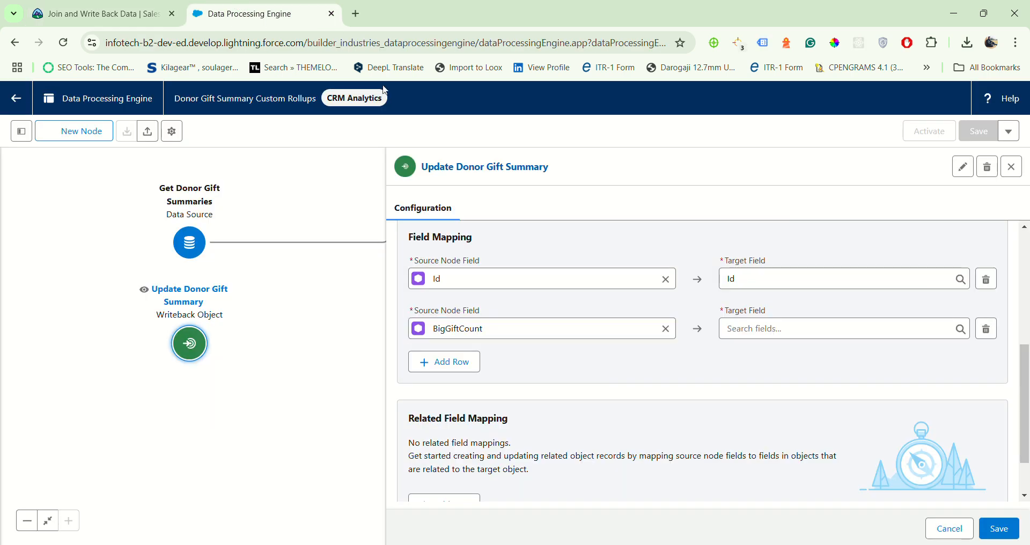
click(773, 333)
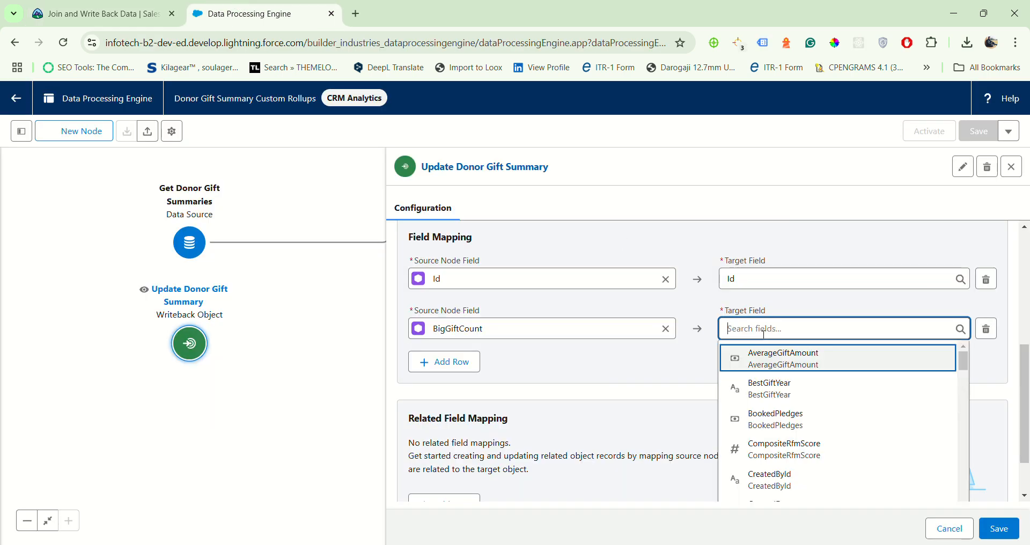
key(ctrl+v)
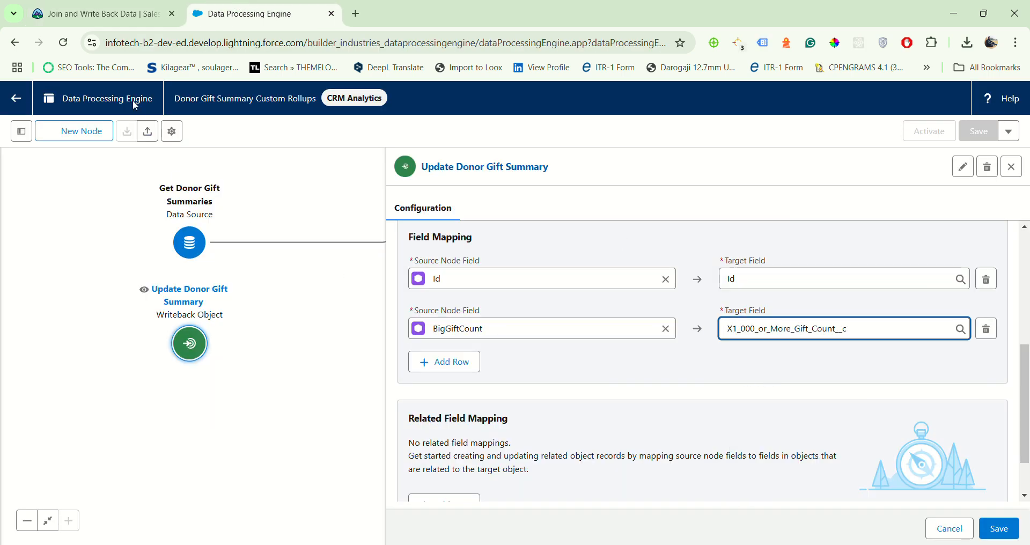
Check Trailhead's remaining instructions, then save the node's configuration and the Data Processing Engine definition
click(102, 14)
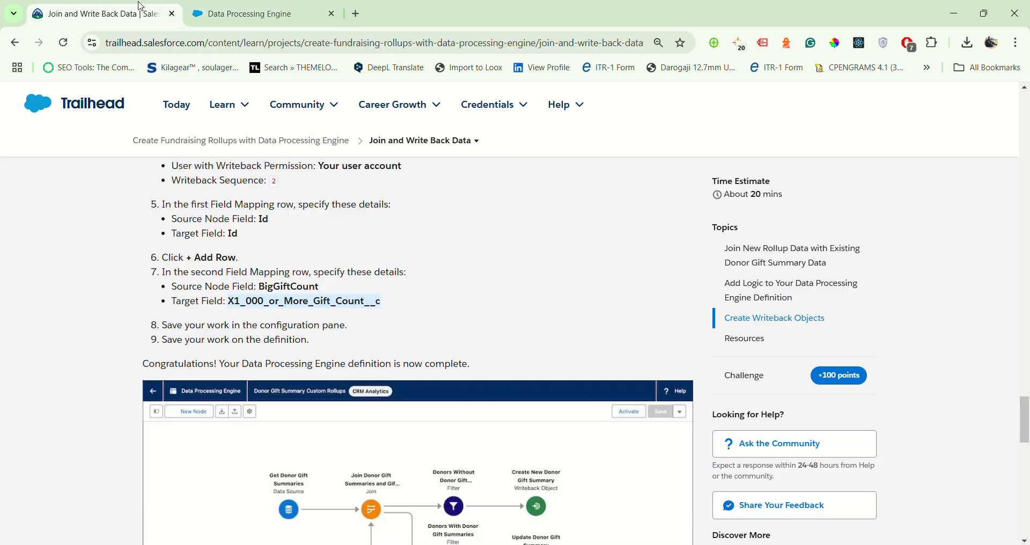
click(247, 14)
click(999, 528)
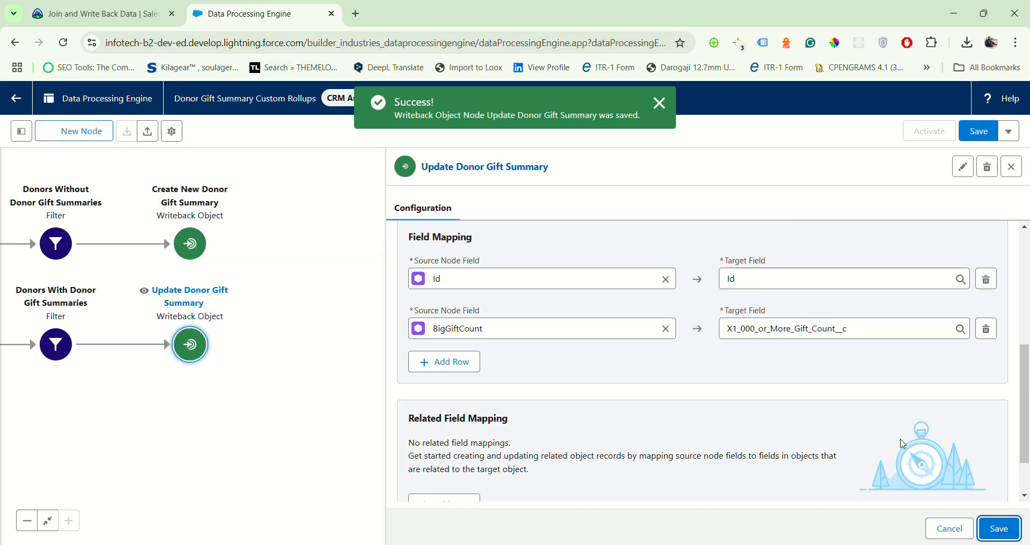
click(983, 139)
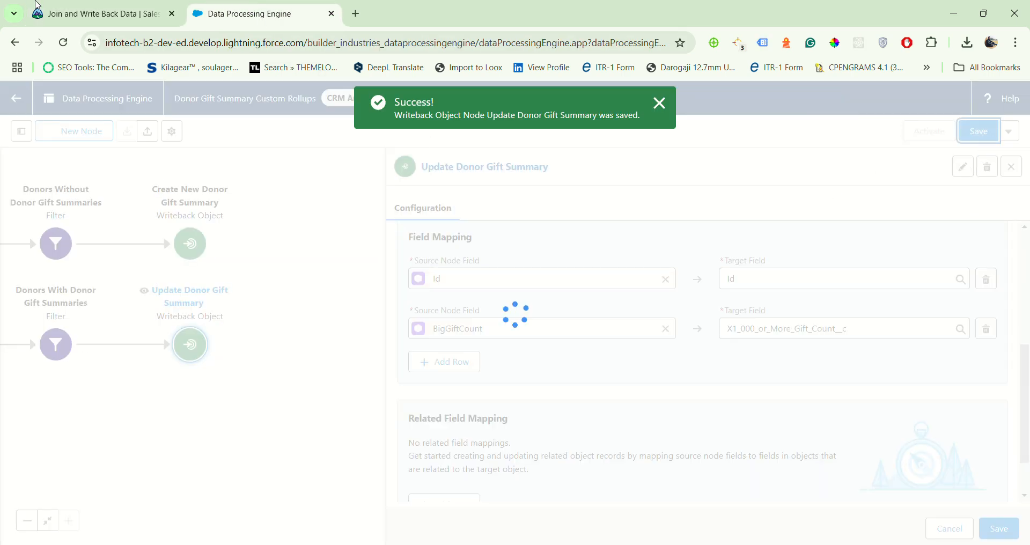
Examine Trailhead's finished definition diagram, then close the node's configuration and view the complete node flow for comparison
click(102, 13)
scroll(411, 391, down, 1)
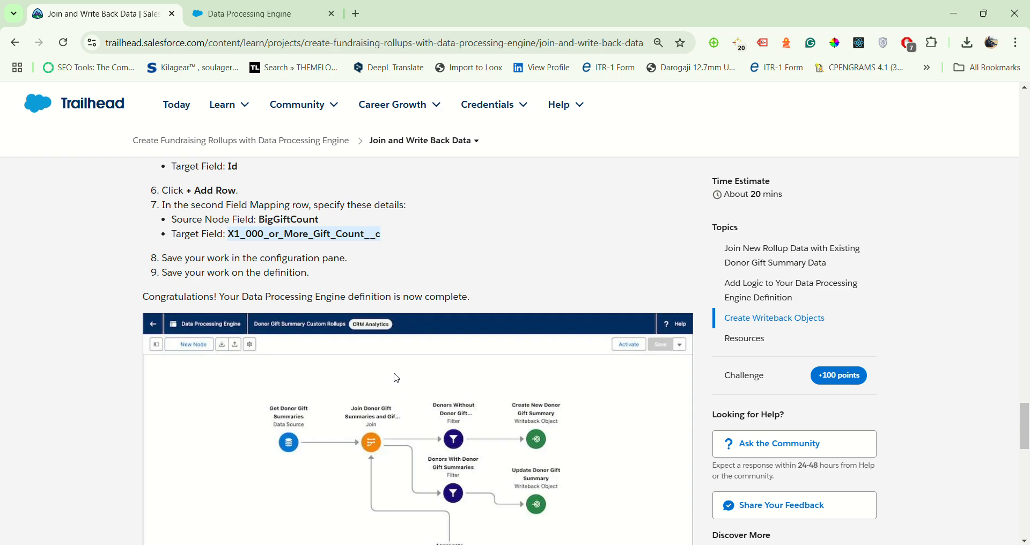
scroll(374, 376, down, 9)
scroll(373, 376, down, 1)
scroll(398, 311, up, 8)
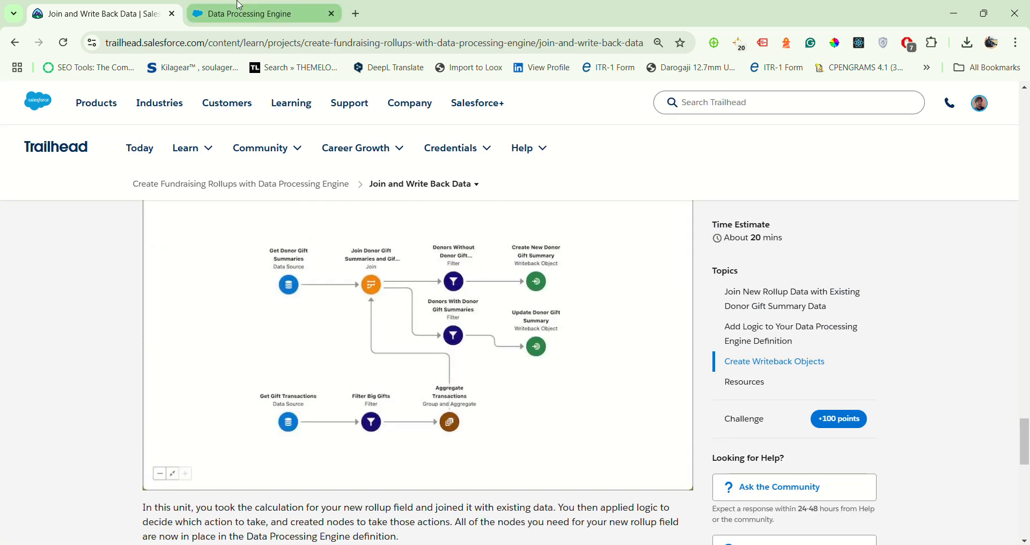
click(252, 14)
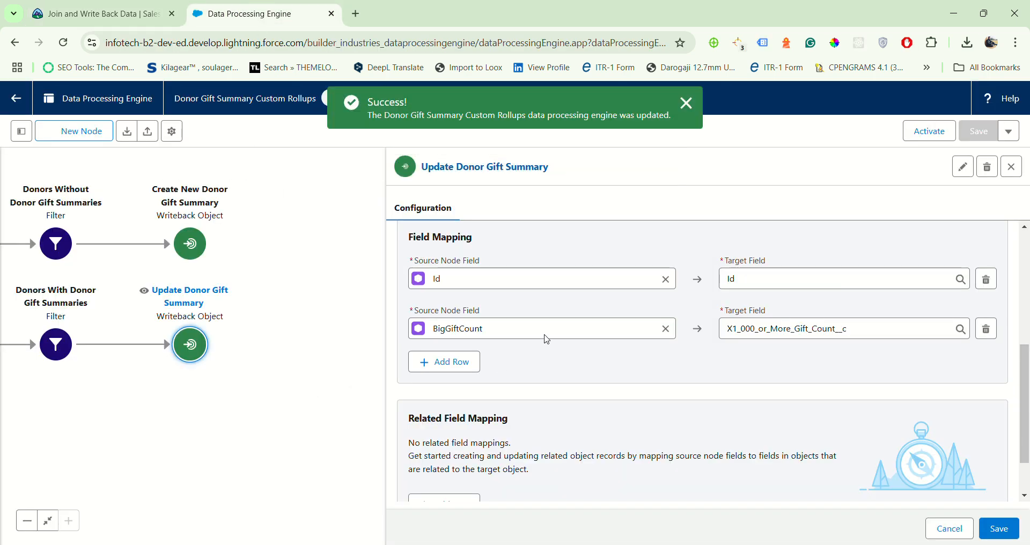
click(1011, 167)
drag(1028, 405, 1028, 395)
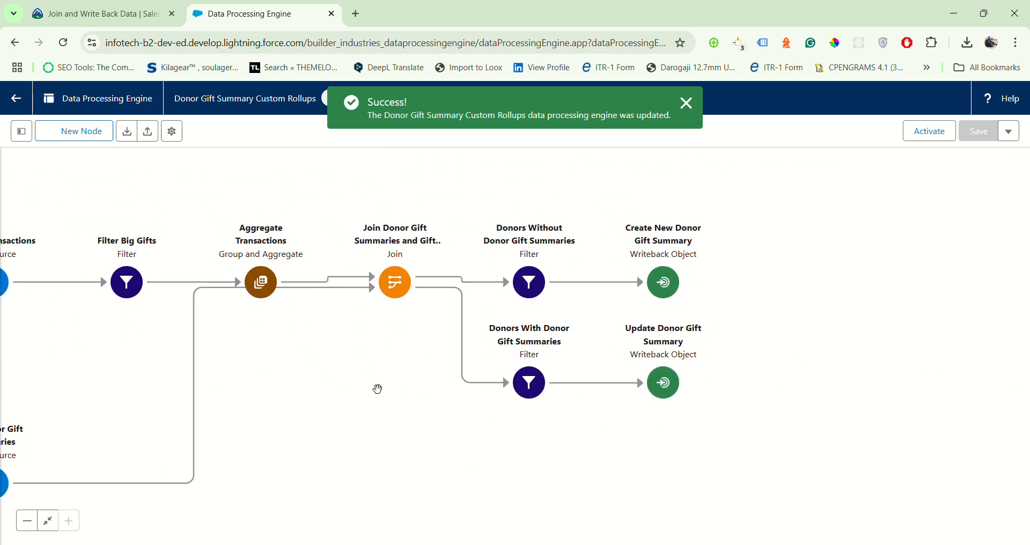
drag(377, 388, 573, 378)
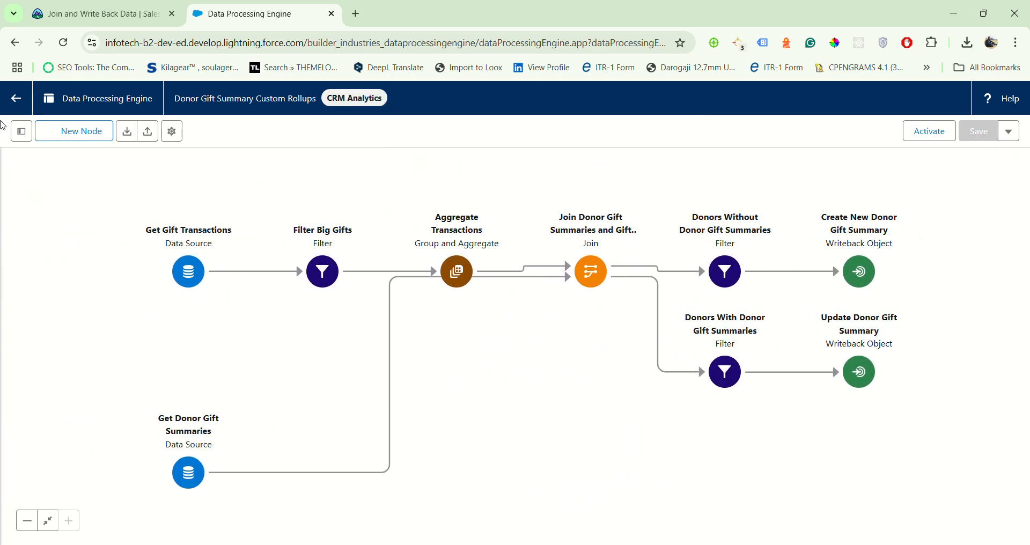
Reposition the Join node on the canvas, slightly below and between the Aggregate Transactions node and the two donor filters
drag(586, 287, 460, 414)
click(462, 412)
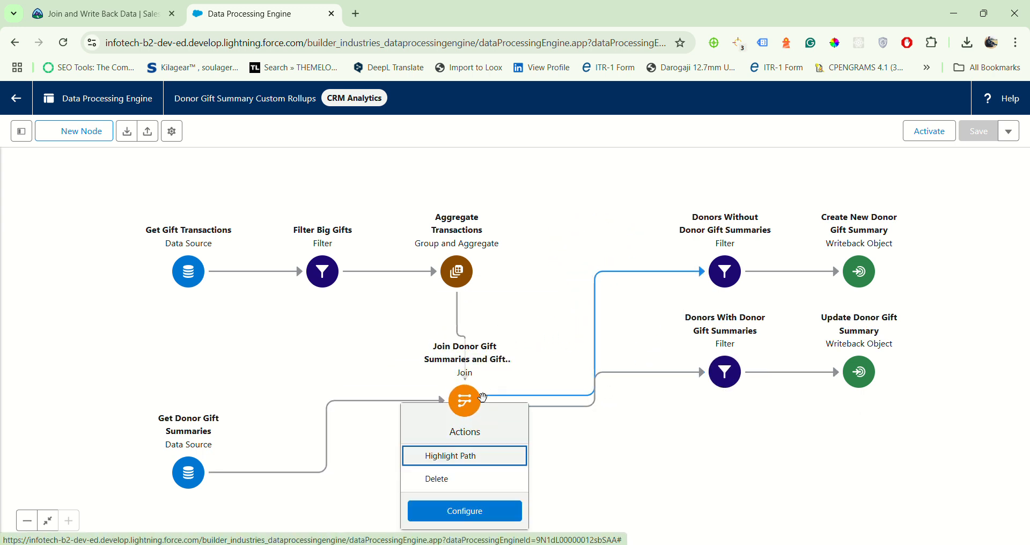
drag(469, 407, 530, 323)
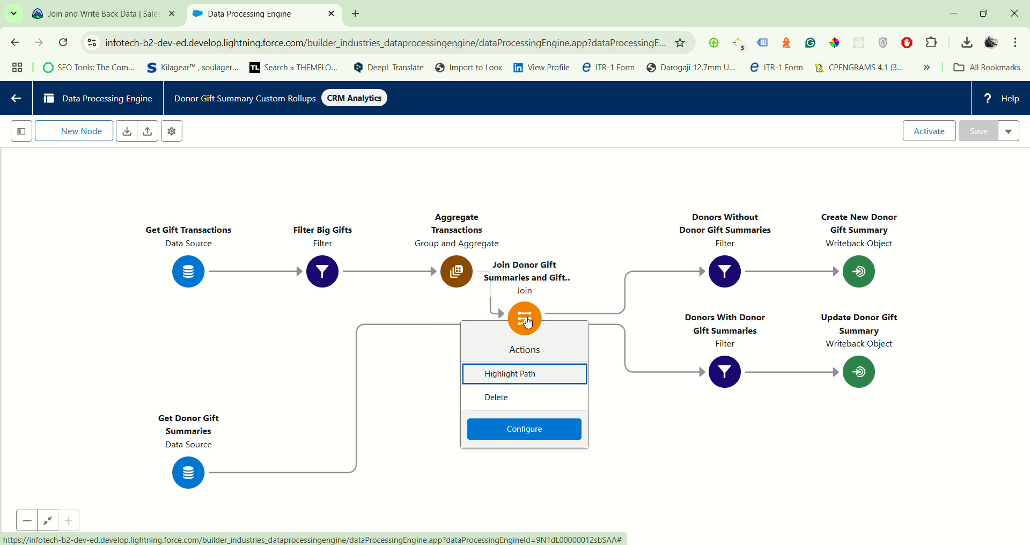
click(605, 404)
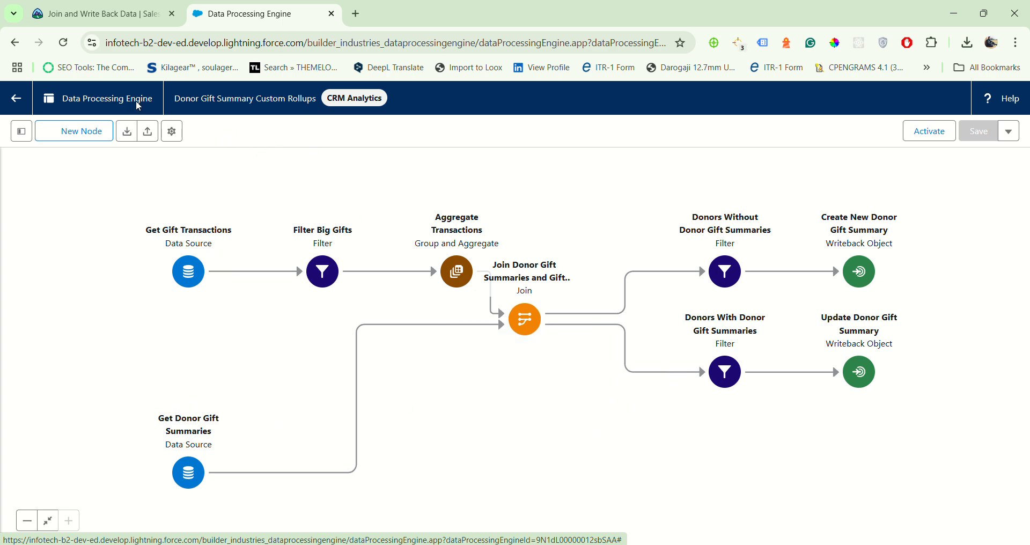
Review Trailhead's reference diagram again and submit the Join and Write Back Data step for verification to earn 100 points
click(137, 7)
scroll(453, 407, down, 4)
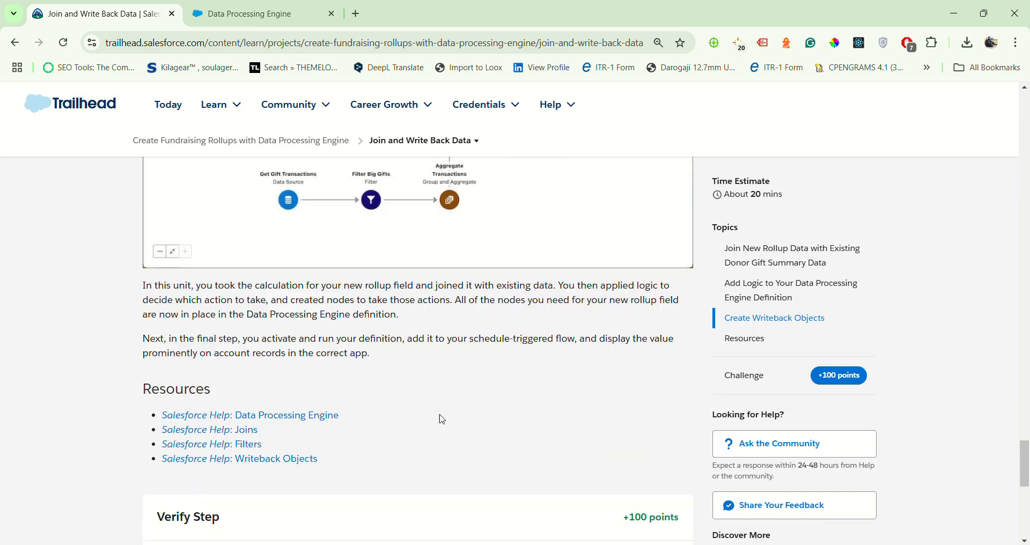
scroll(441, 416, up, 7)
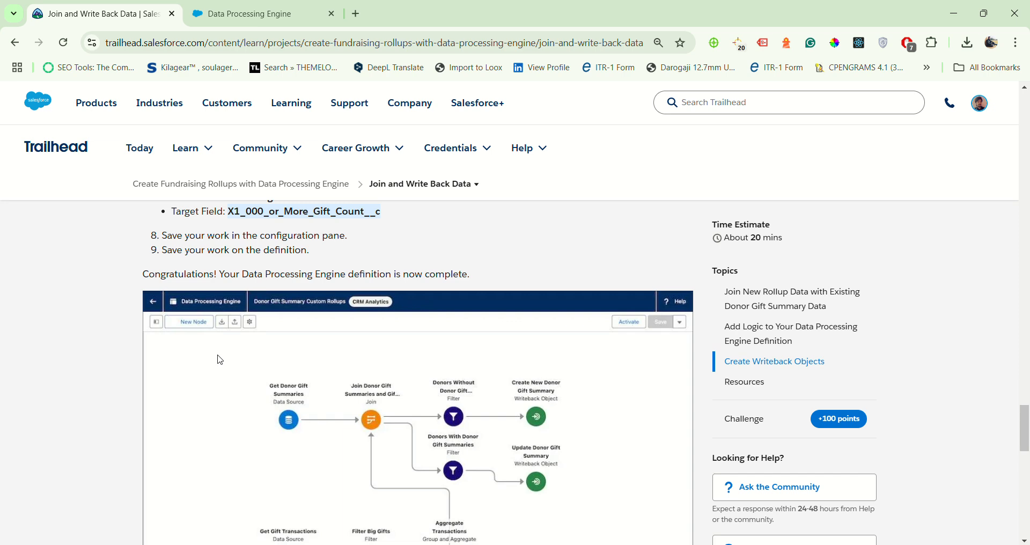
scroll(220, 360, down, 13)
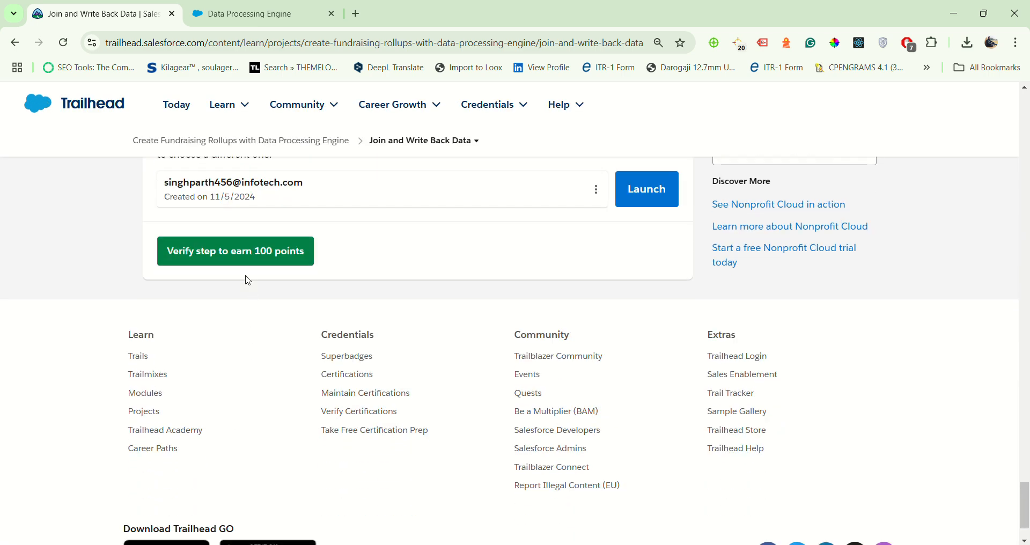
click(244, 257)
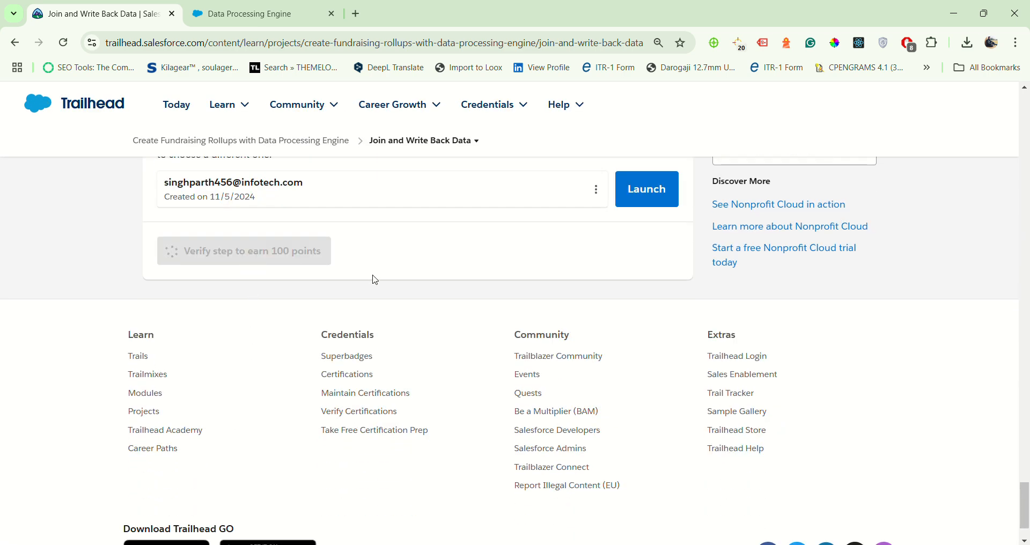